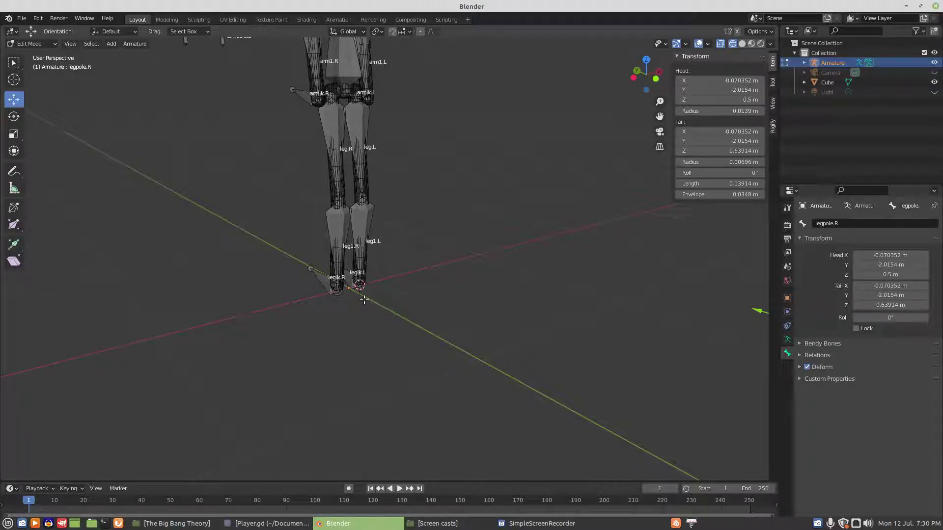
{"action": "middle_click_drag", "start_coordinate": [363, 297], "coordinate": [458, 304]}
{"action": "scroll", "coordinate": [455, 295], "scroll_direction": "down", "scroll_amount": 2}
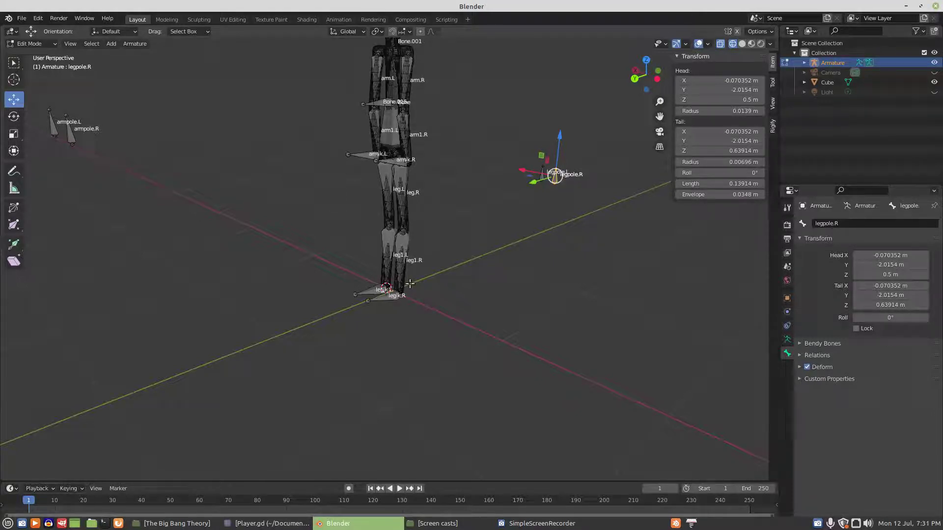
{"action": "left_click", "coordinate": [142, 45]}
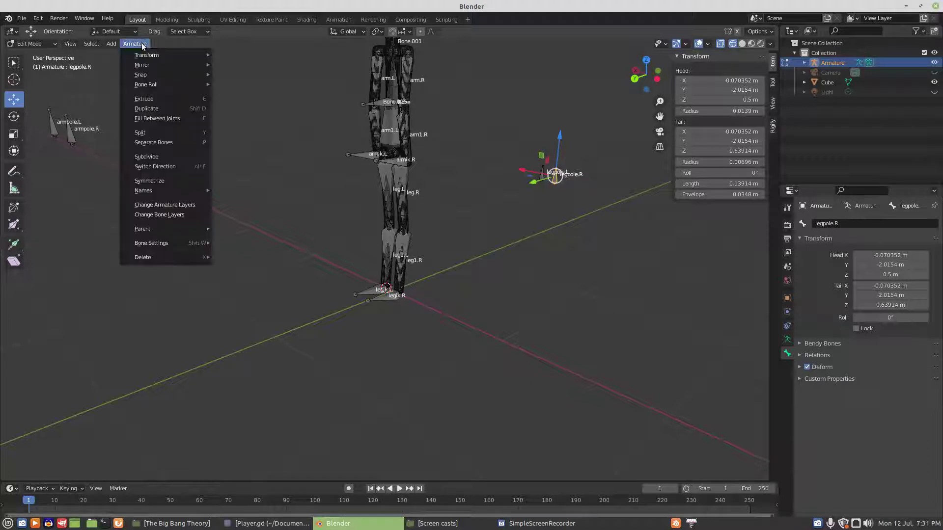
{"action": "mouse_move", "coordinate": [161, 195]}
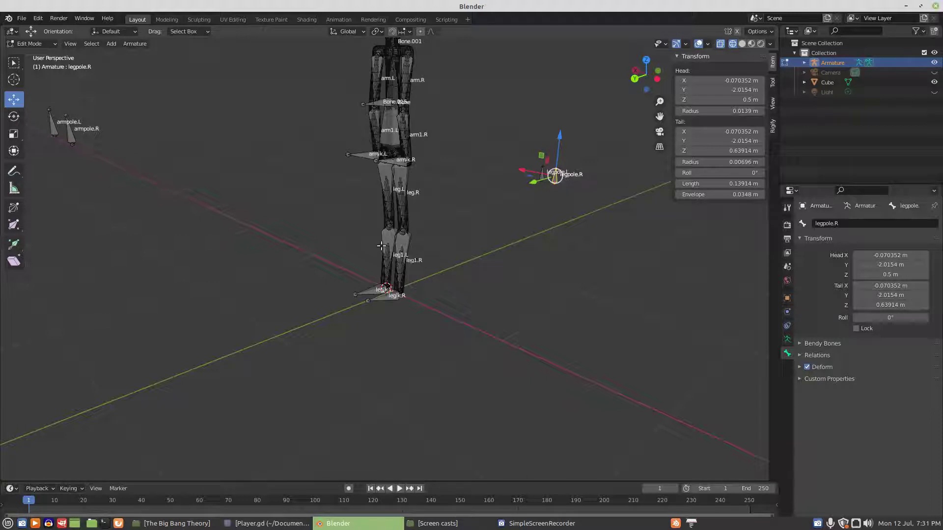
Step: Rename the bone Bone.015, which points backwards from the torso, as control
{"action": "middle_click_drag", "start_coordinate": [321, 131], "coordinate": [470, 164]}
{"action": "scroll", "coordinate": [470, 164], "scroll_direction": "up", "scroll_amount": 2}
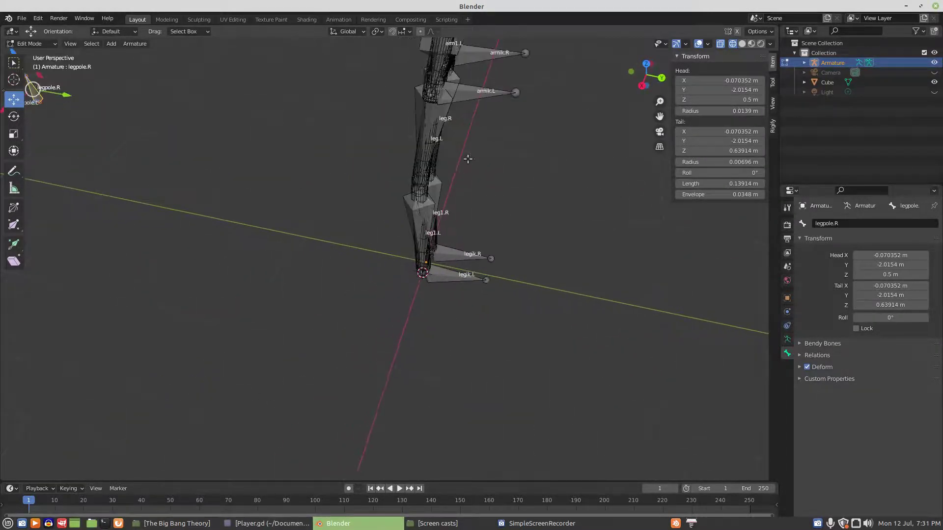
{"action": "scroll", "coordinate": [475, 226], "scroll_direction": "up", "scroll_amount": 1}
{"action": "middle_click_drag", "start_coordinate": [474, 226], "coordinate": [456, 292], "text": "shift"}
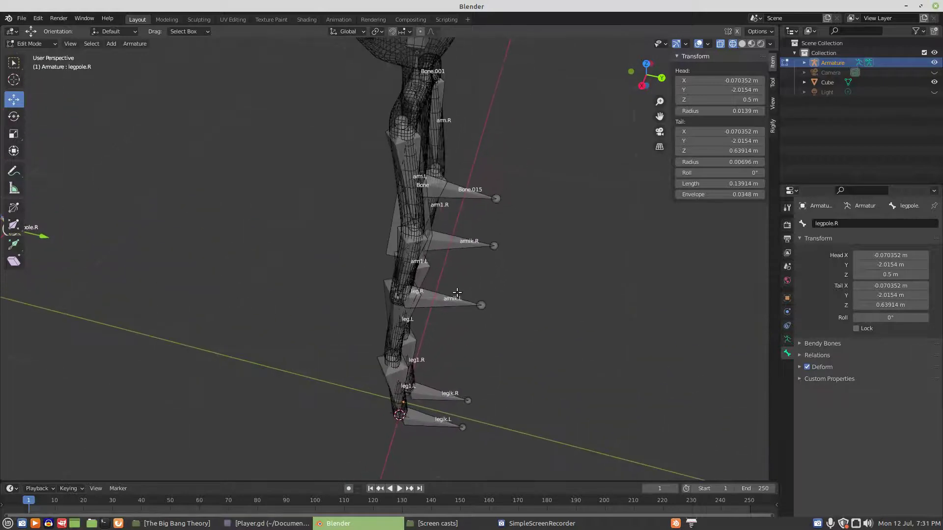
{"action": "left_click", "coordinate": [459, 196]}
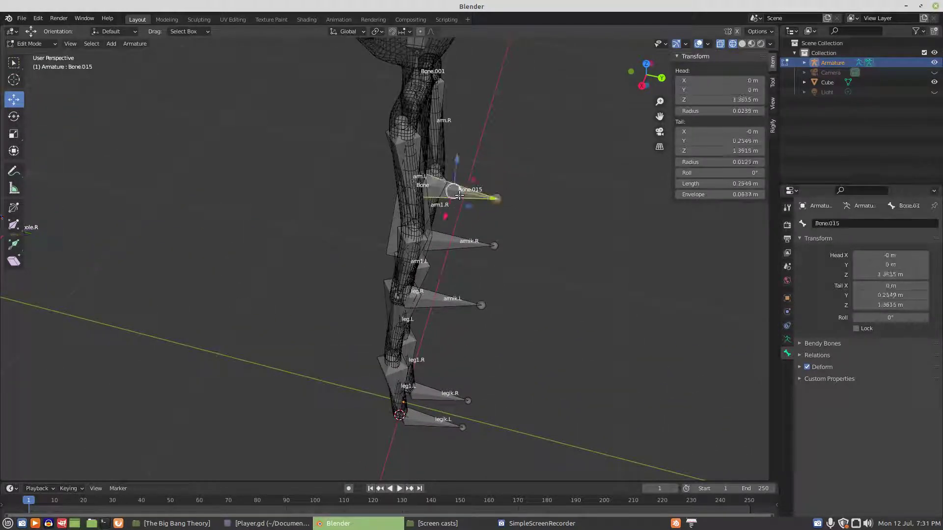
{"action": "left_click", "coordinate": [830, 223]}
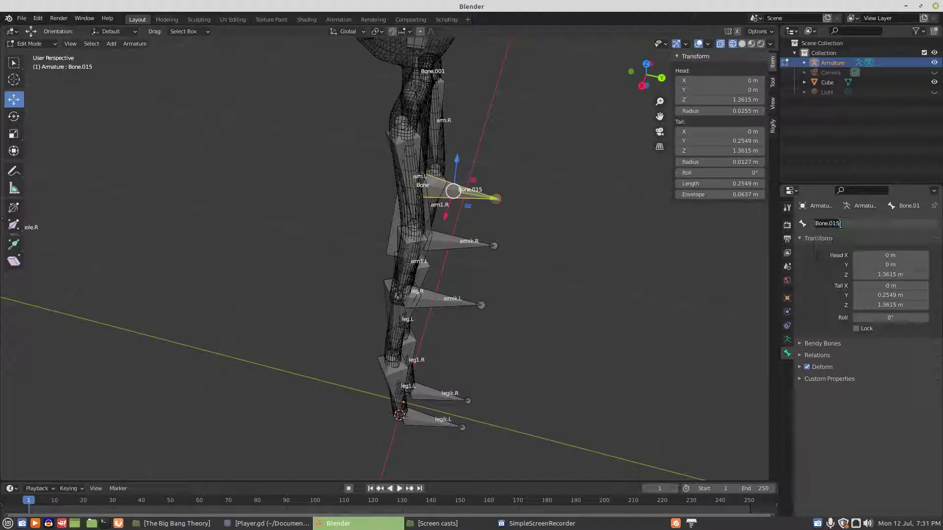
{"action": "left_click_drag", "start_coordinate": [843, 224], "coordinate": [803, 224]}
{"action": "type", "text": "control"}
{"action": "left_click_drag", "start_coordinate": [833, 223], "coordinate": [808, 224]}
{"action": "key", "text": "BackSpace"}
{"action": "type", "text": "control"}
{"action": "key", "text": "Return"}
Step: Deselect all bones and turn off the display of bone names for the armature
{"action": "middle_click_drag", "start_coordinate": [438, 266], "coordinate": [519, 183]}
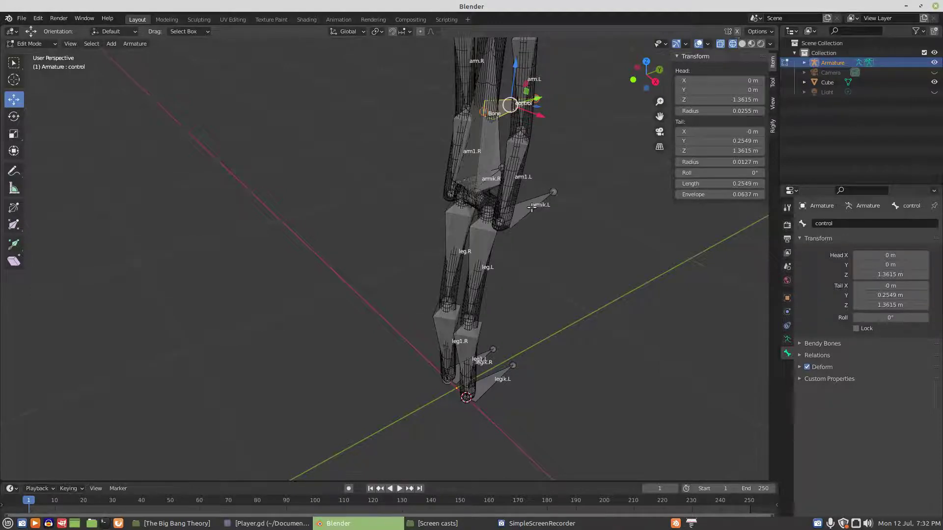
{"action": "scroll", "coordinate": [540, 207], "scroll_direction": "down", "scroll_amount": 4}
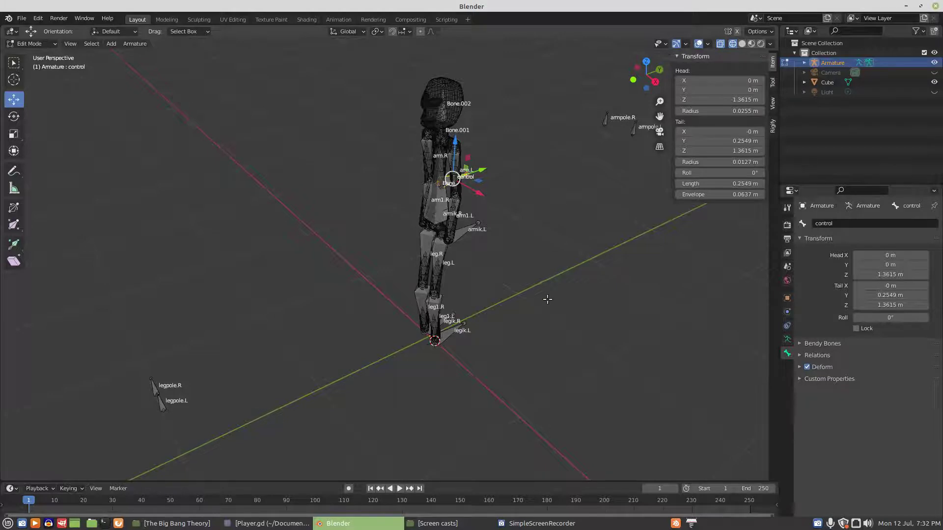
{"action": "scroll", "coordinate": [547, 314], "scroll_direction": "down", "scroll_amount": 3}
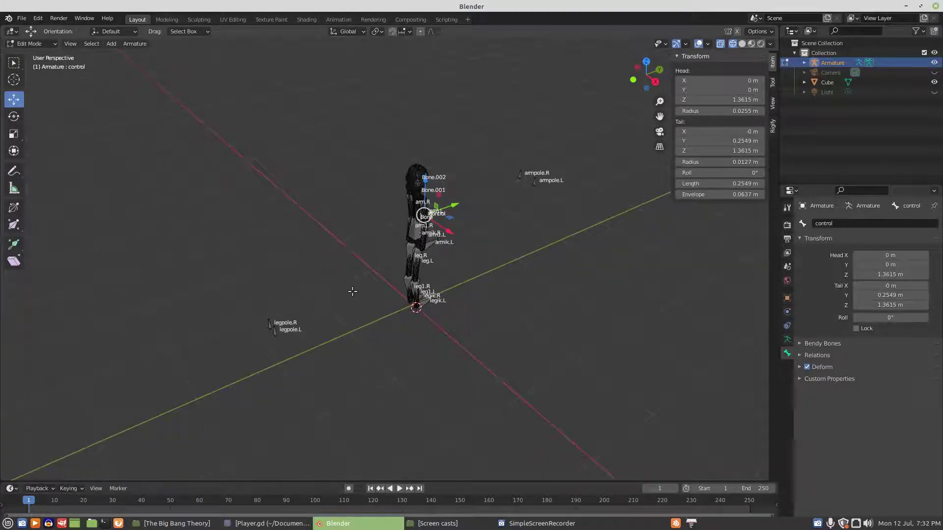
{"action": "middle_click_drag", "start_coordinate": [486, 267], "coordinate": [455, 264]}
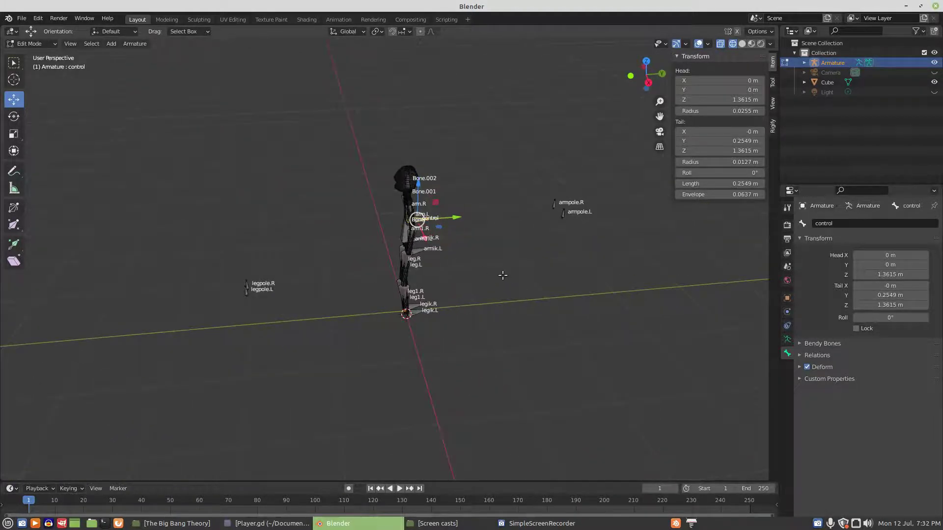
{"action": "left_click", "coordinate": [503, 274]}
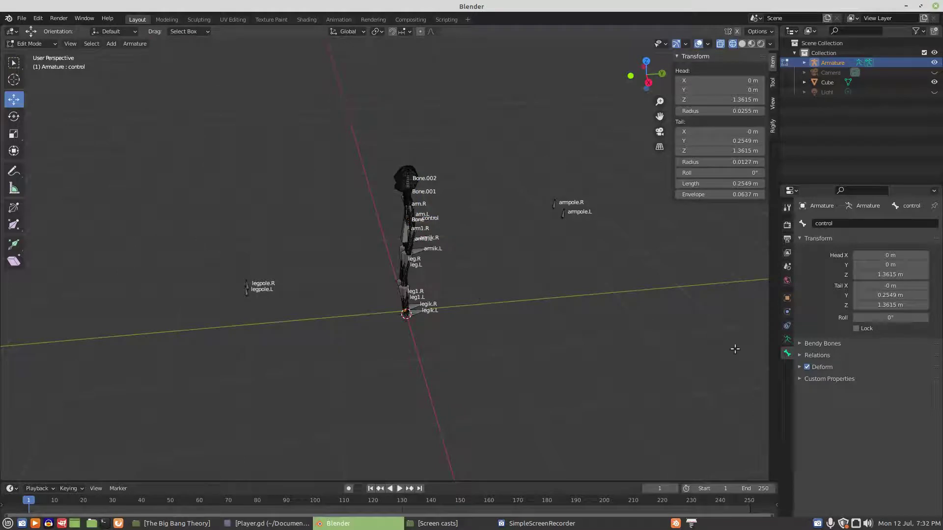
{"action": "middle_click_drag", "start_coordinate": [476, 280], "coordinate": [598, 274]}
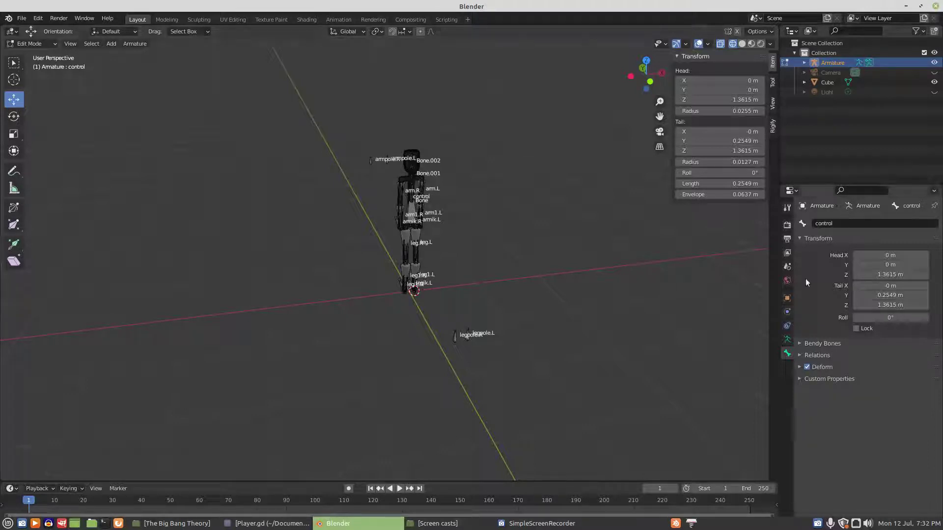
{"action": "left_click", "coordinate": [787, 339]}
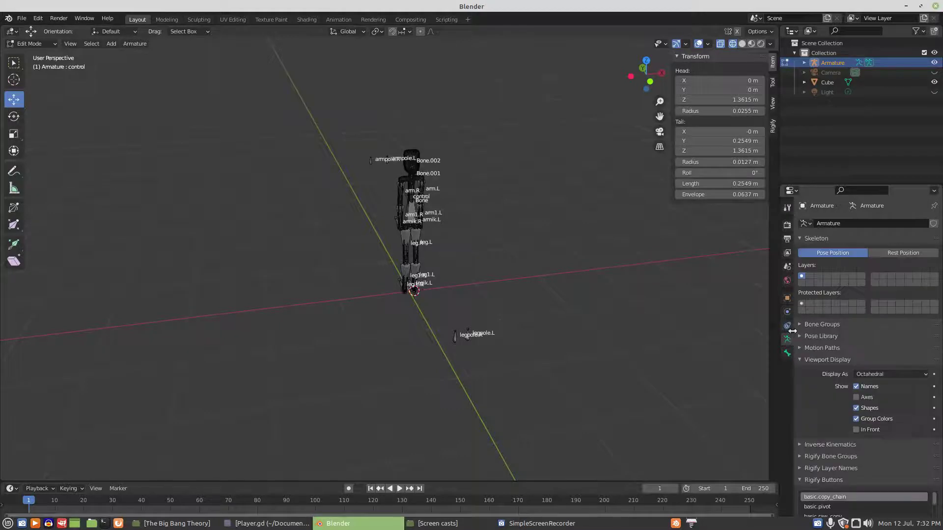
{"action": "left_click", "coordinate": [856, 387]}
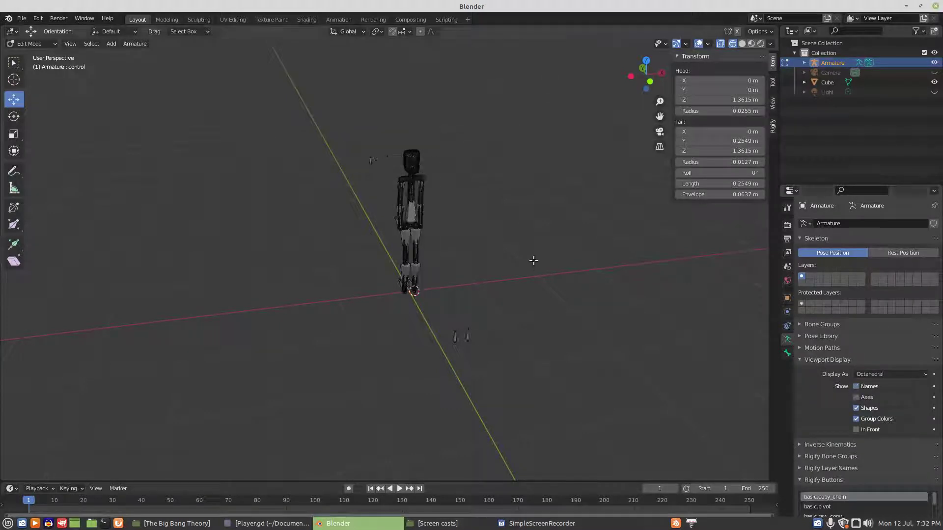
Step: Select all bones and recalculate their roll to the View Axis from the front orthographic view
{"action": "scroll", "coordinate": [536, 271], "scroll_direction": "up", "scroll_amount": 3}
{"action": "middle_click_drag", "start_coordinate": [560, 258], "coordinate": [391, 258]}
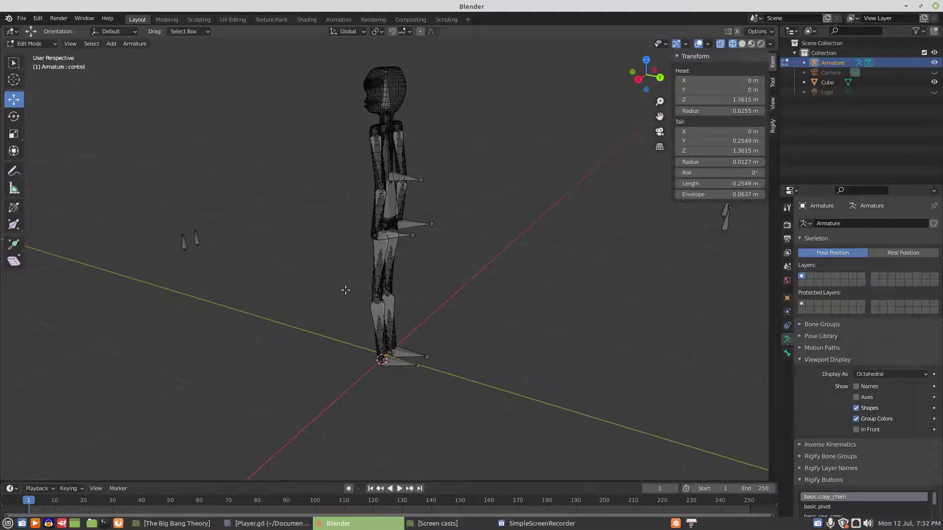
{"action": "middle_click_drag", "start_coordinate": [304, 226], "coordinate": [399, 232]}
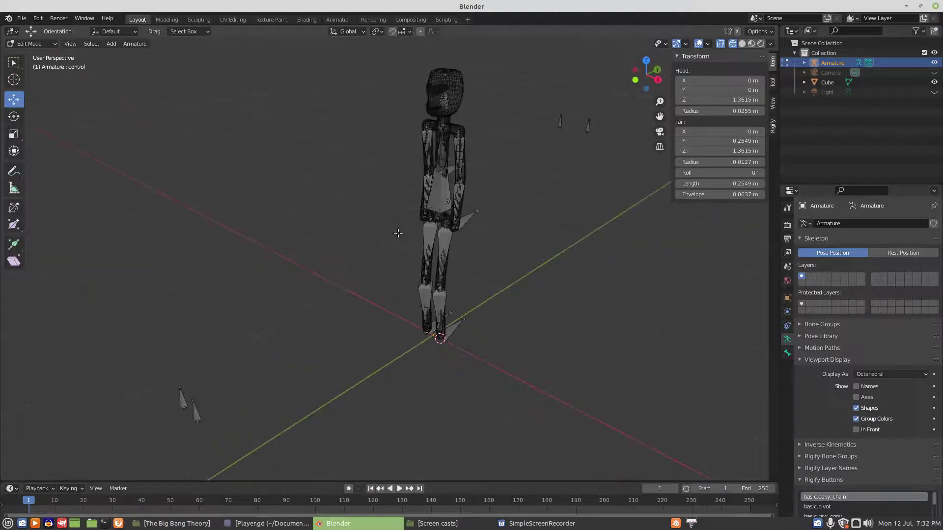
{"action": "key", "text": "a"}
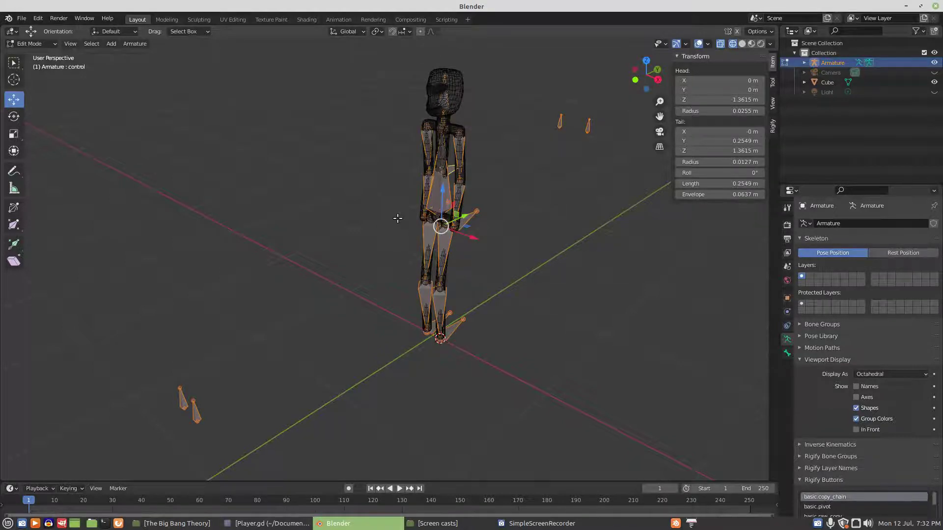
{"action": "key", "text": "KP_1"}
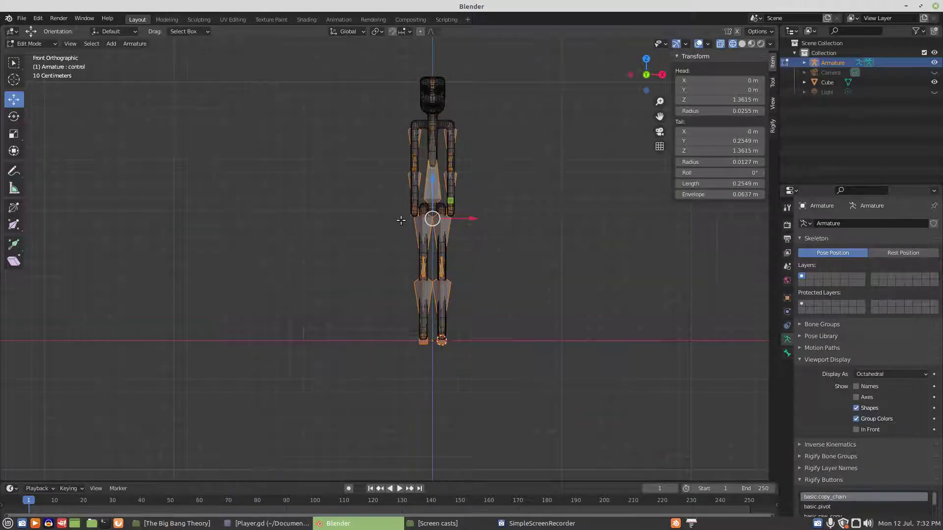
{"action": "middle_click_drag", "start_coordinate": [488, 196], "coordinate": [434, 255], "text": "shift"}
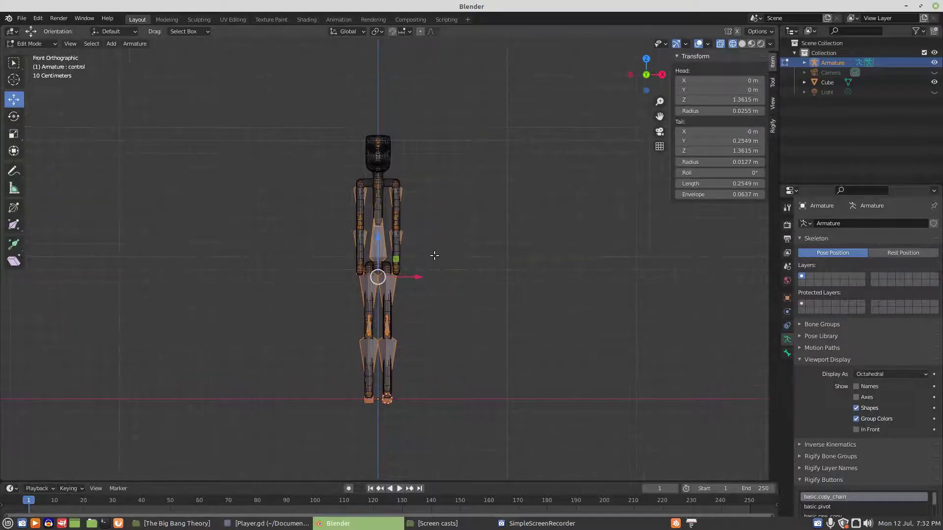
{"action": "key", "text": "KP_3"}
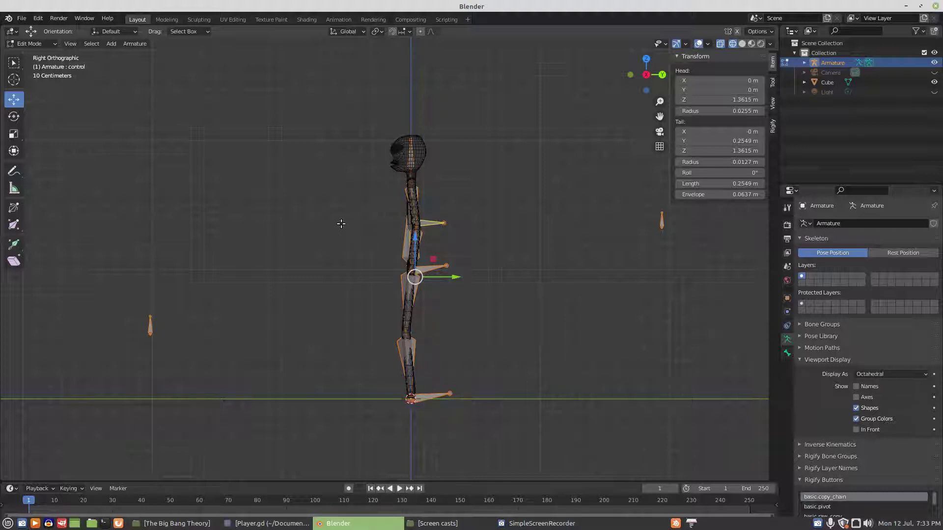
{"action": "key", "text": "KP_1"}
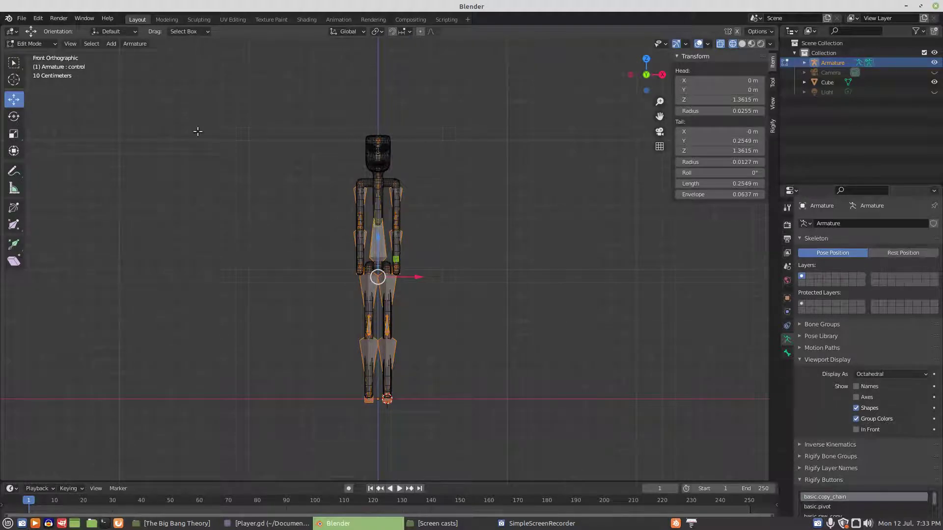
{"action": "left_click", "coordinate": [137, 50]}
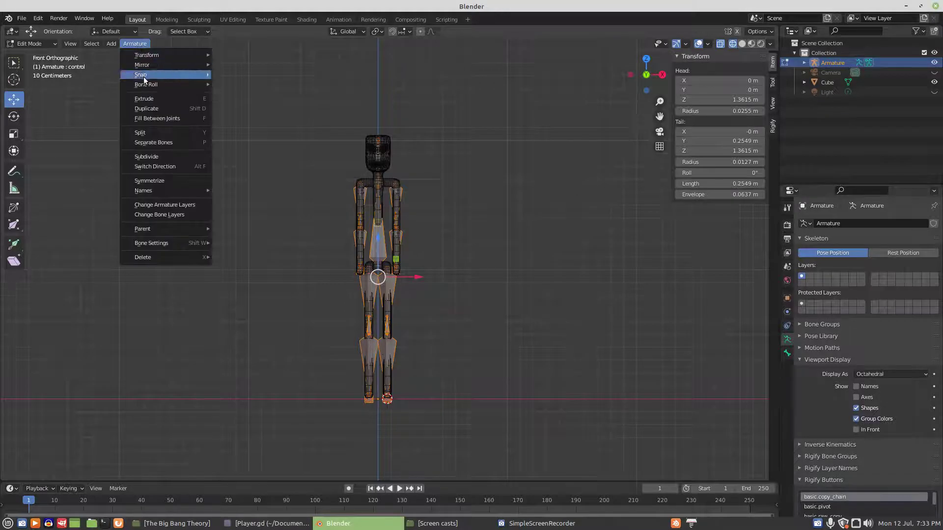
{"action": "mouse_move", "coordinate": [144, 85]}
{"action": "mouse_move", "coordinate": [262, 85]}
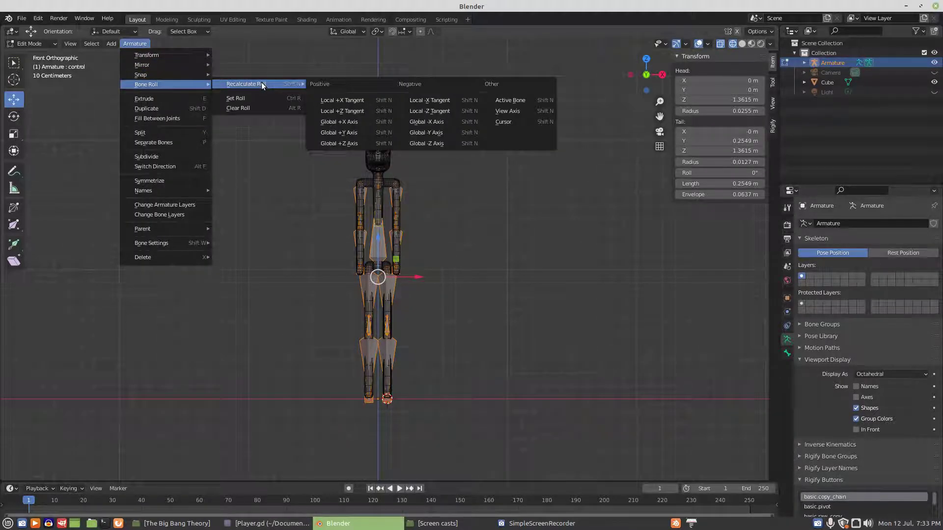
{"action": "left_click", "coordinate": [507, 112]}
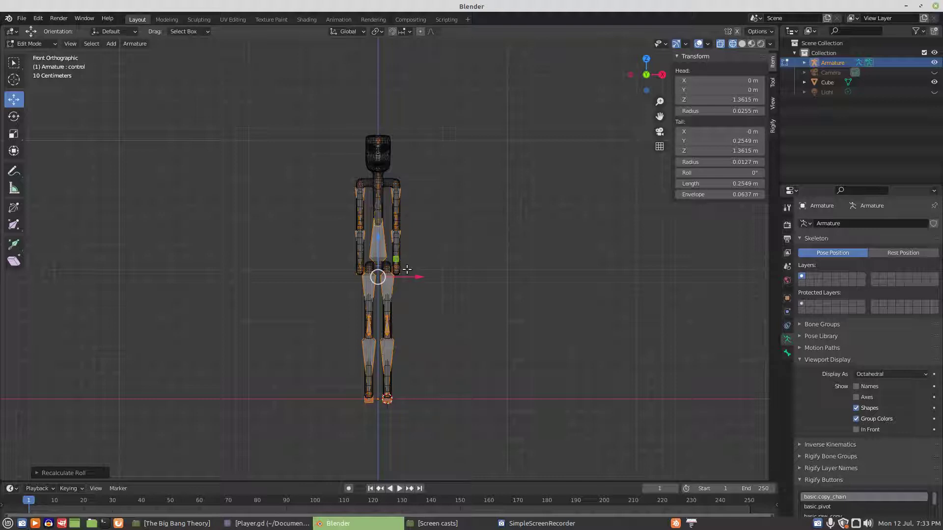
Step: Switch the armature to Pose Mode and rotate the left forearm bone arm1.L outwards, away from the body
{"action": "left_click", "coordinate": [55, 43]}
{"action": "left_click", "coordinate": [46, 73]}
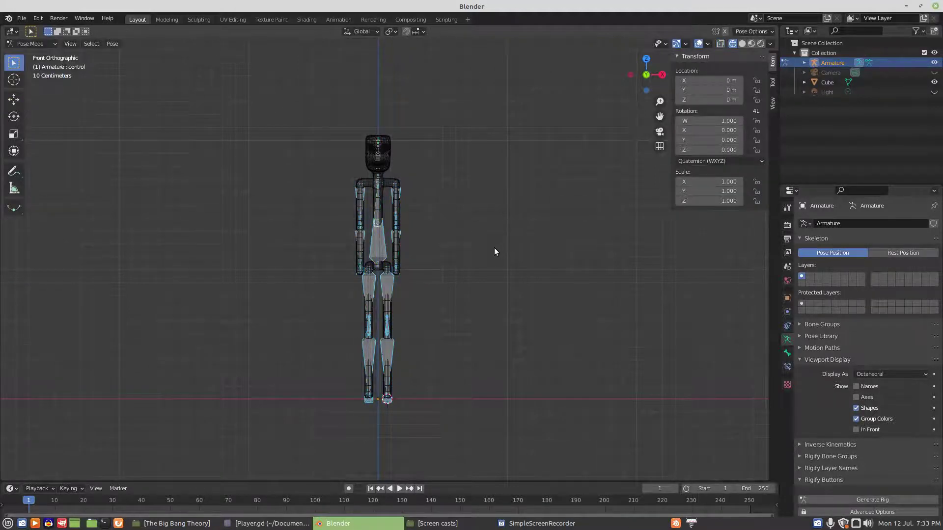
{"action": "scroll", "coordinate": [399, 239], "scroll_direction": "up", "scroll_amount": 3}
{"action": "left_click", "coordinate": [399, 239]}
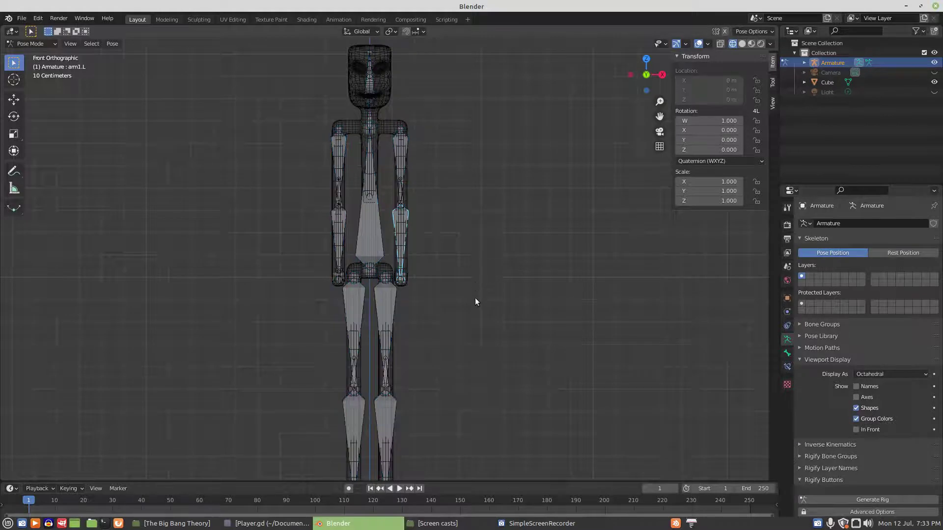
{"action": "key", "text": "r"}
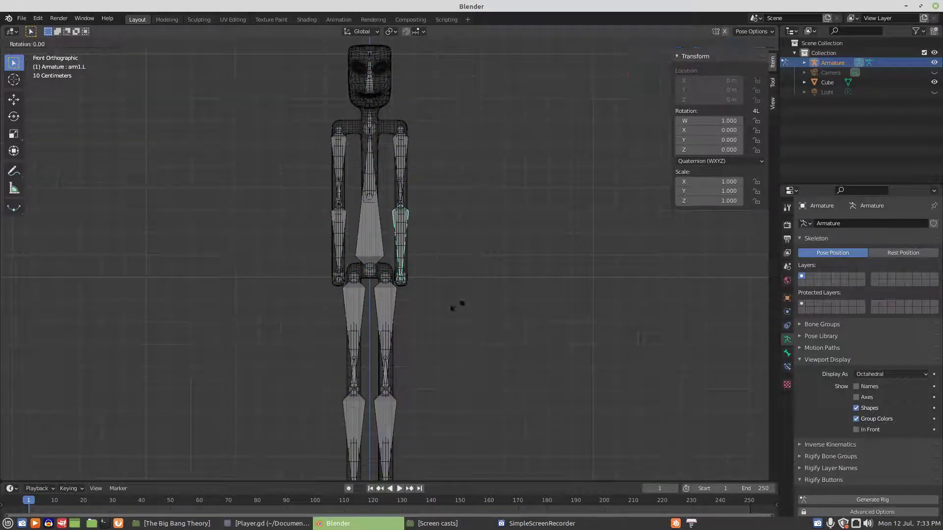
{"action": "key", "text": "Escape"}
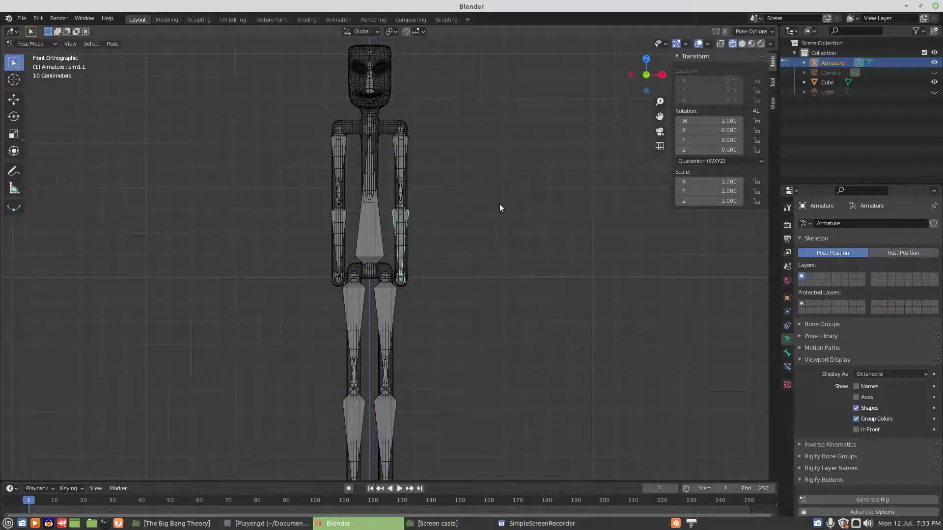
{"action": "key", "text": "r"}
{"action": "left_click", "coordinate": [528, 157]}
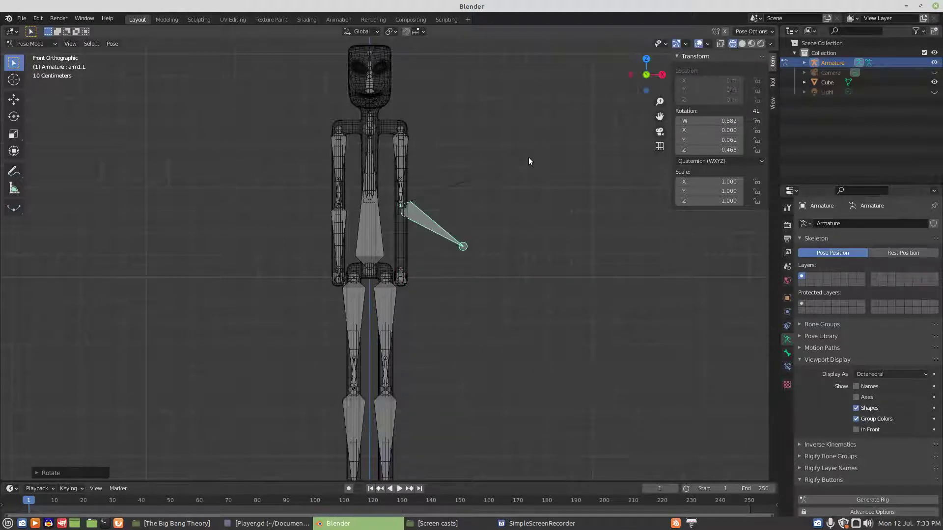
Step: Select all bones, copy their pose and paste it X-flipped onto the opposite side
{"action": "key", "text": "a"}
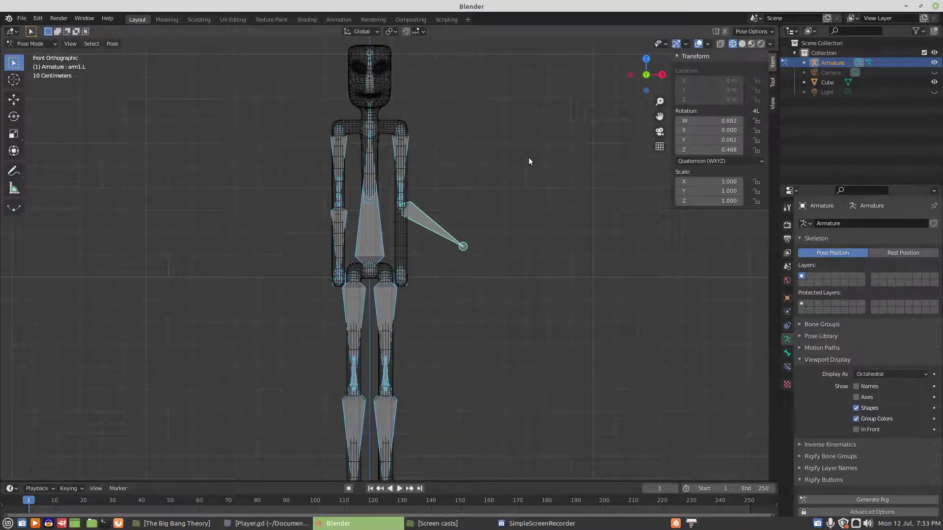
{"action": "right_click", "coordinate": [529, 158]}
{"action": "left_click", "coordinate": [493, 140]}
{"action": "right_click", "coordinate": [511, 286]}
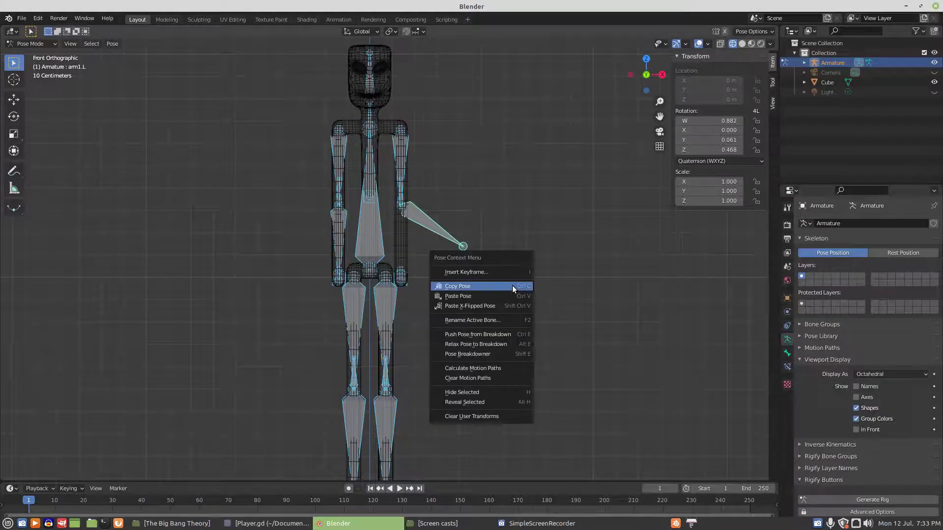
{"action": "left_click", "coordinate": [493, 306]}
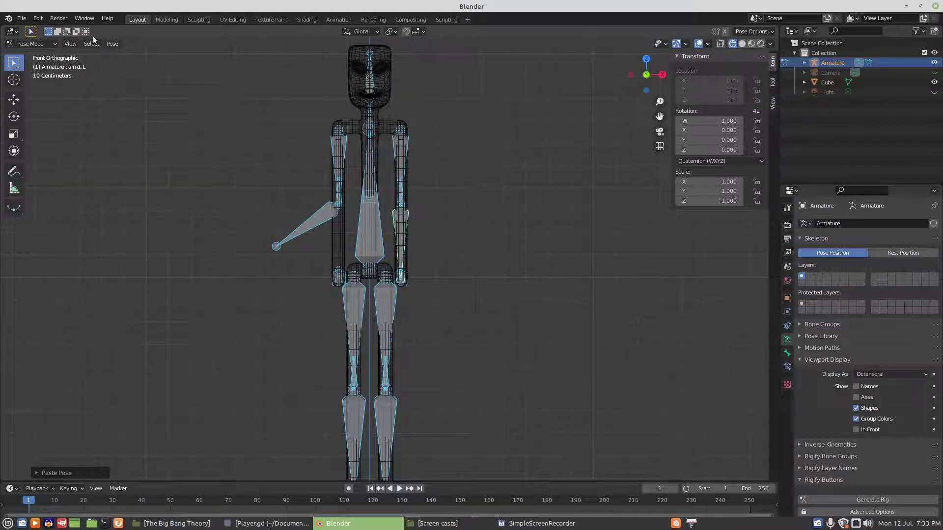
Step: Clear all pose transforms on the selected bones
{"action": "left_click", "coordinate": [121, 45]}
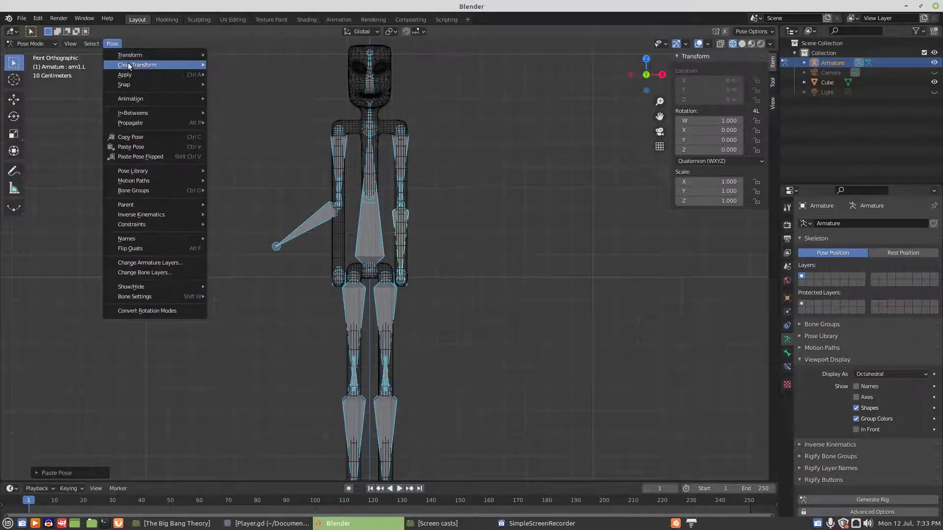
{"action": "mouse_move", "coordinate": [148, 64]}
{"action": "left_click", "coordinate": [227, 64]}
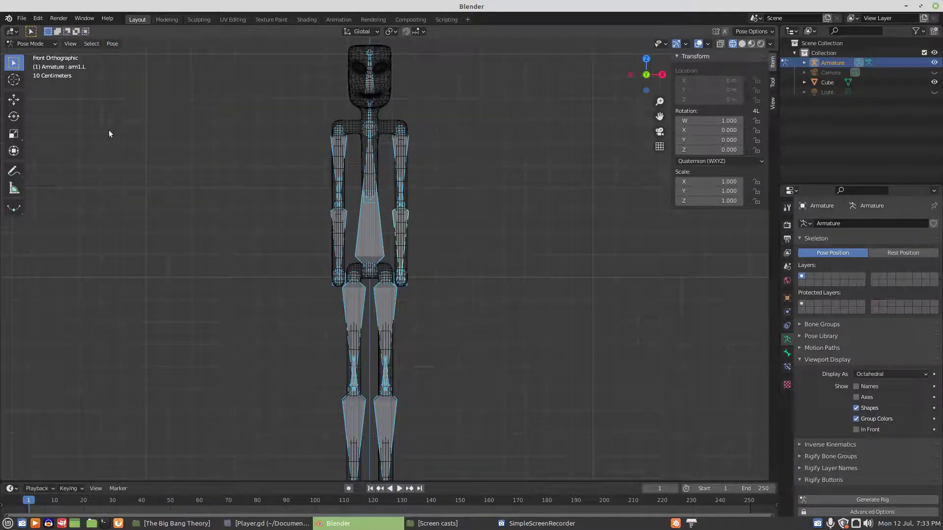
Step: Switch the armature to Edit Mode and parent the left leg pole bone to legik.L with Keep Offset
{"action": "left_click", "coordinate": [49, 43]}
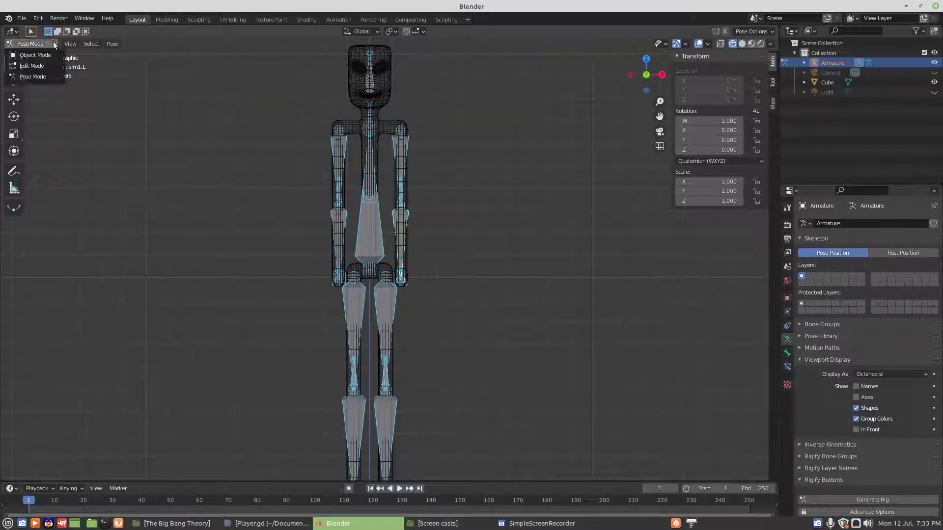
{"action": "left_click", "coordinate": [40, 66]}
{"action": "middle_click_drag", "start_coordinate": [501, 349], "coordinate": [273, 370]}
{"action": "scroll", "coordinate": [398, 339], "scroll_direction": "down", "scroll_amount": 3}
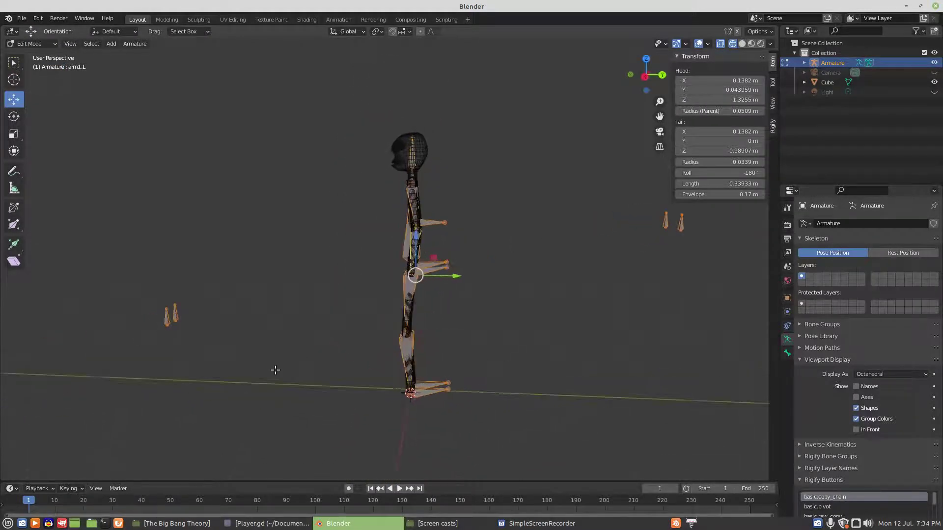
{"action": "left_click", "coordinate": [173, 315]}
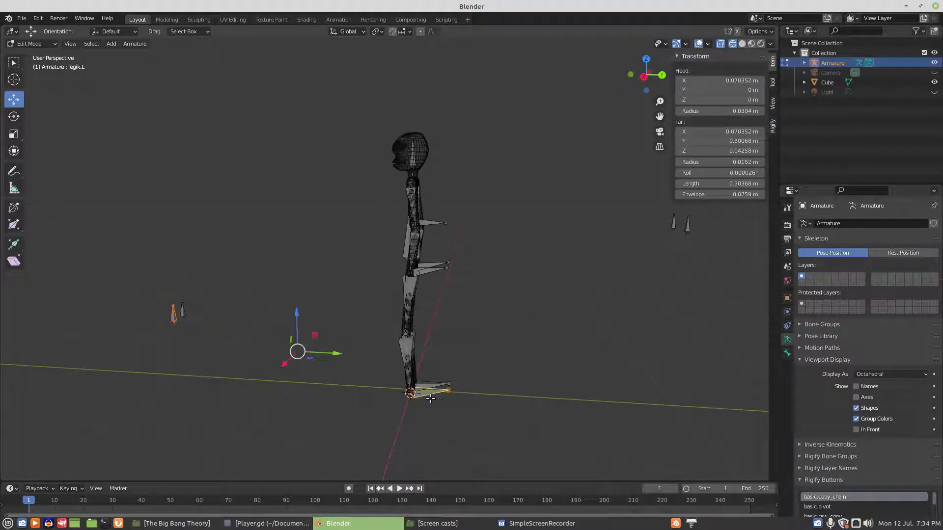
{"action": "key", "text": "ctrl+p"}
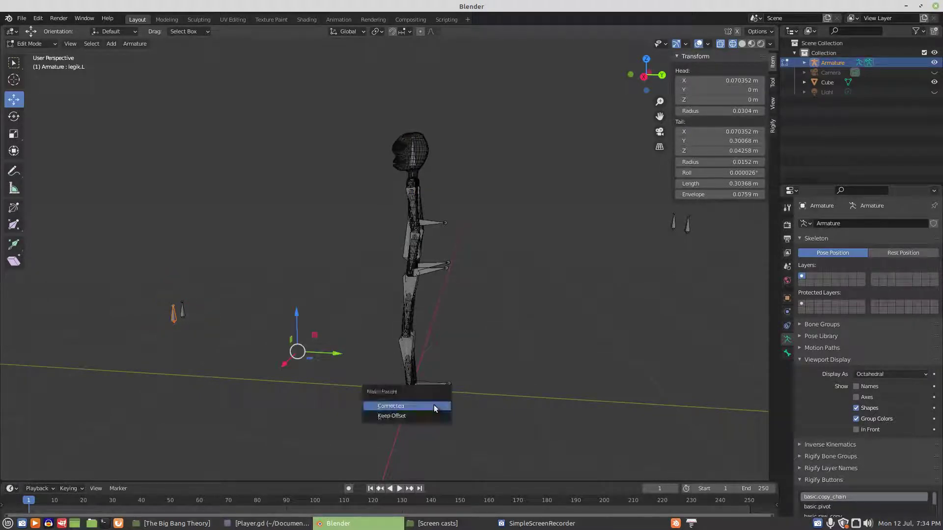
{"action": "left_click", "coordinate": [428, 417]}
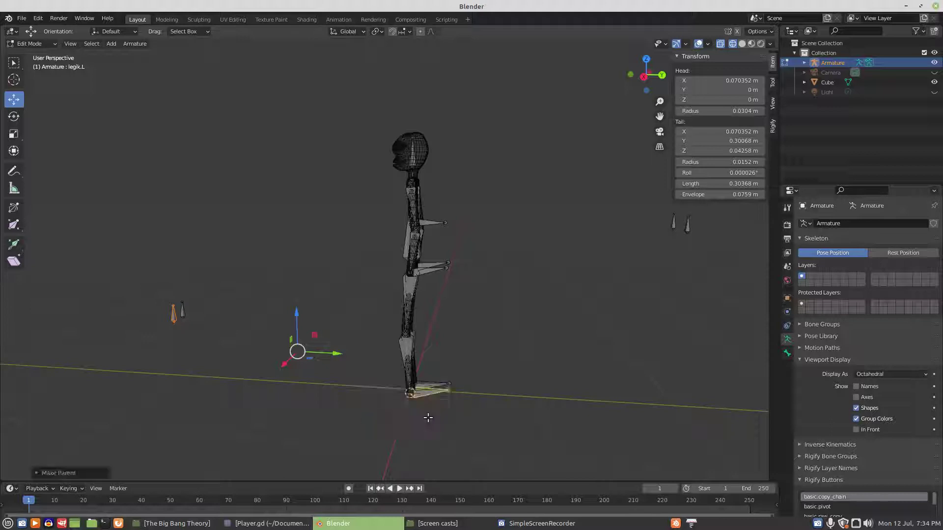
Step: Parent the right leg pole bone legpole.R to legik.R with Keep Offset
{"action": "left_click", "coordinate": [185, 308]}
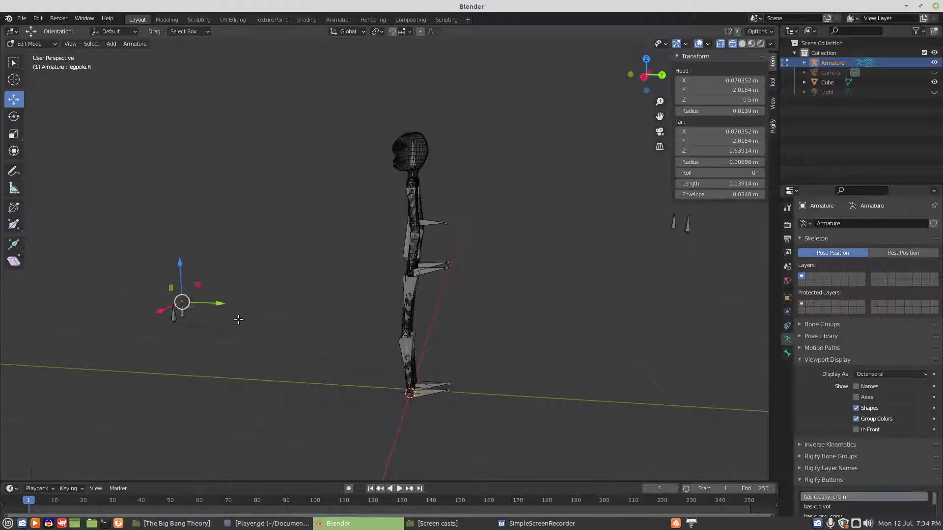
{"action": "left_click", "coordinate": [182, 310]}
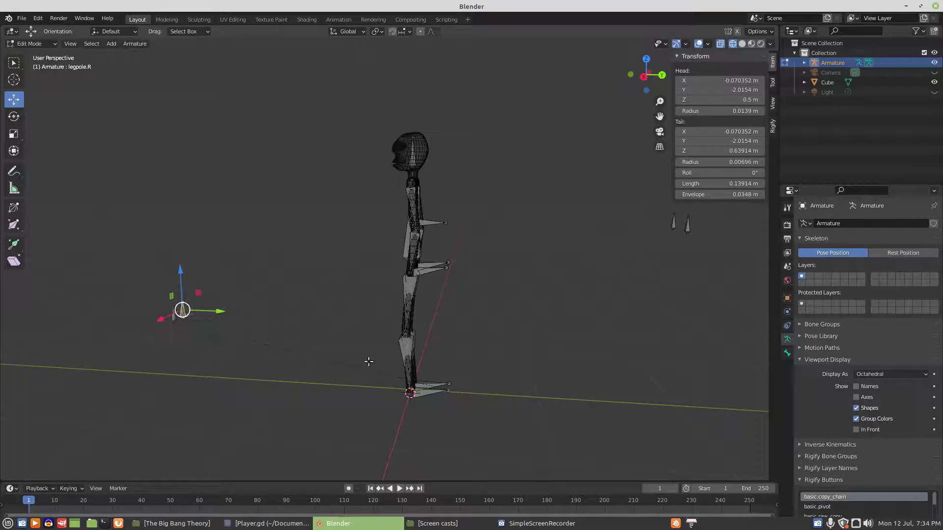
{"action": "left_click", "coordinate": [436, 383]}
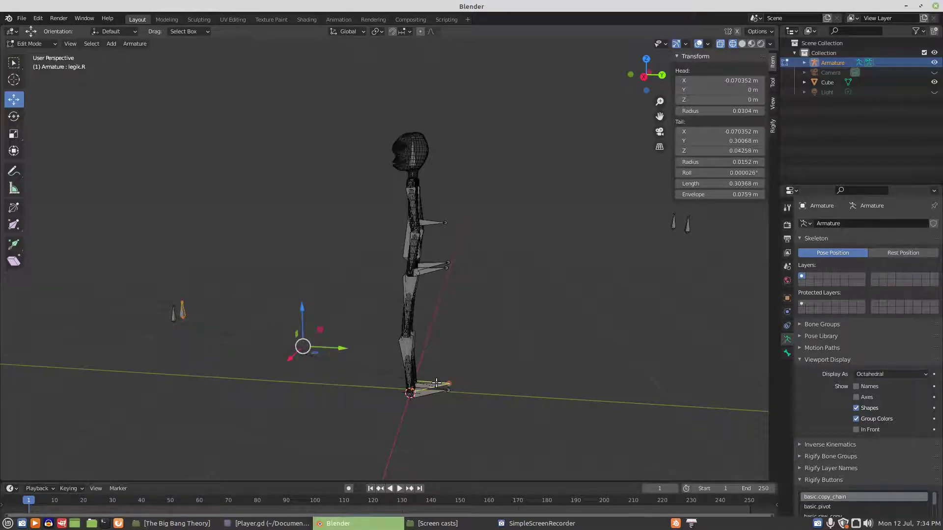
{"action": "key", "text": "ctrl+p"}
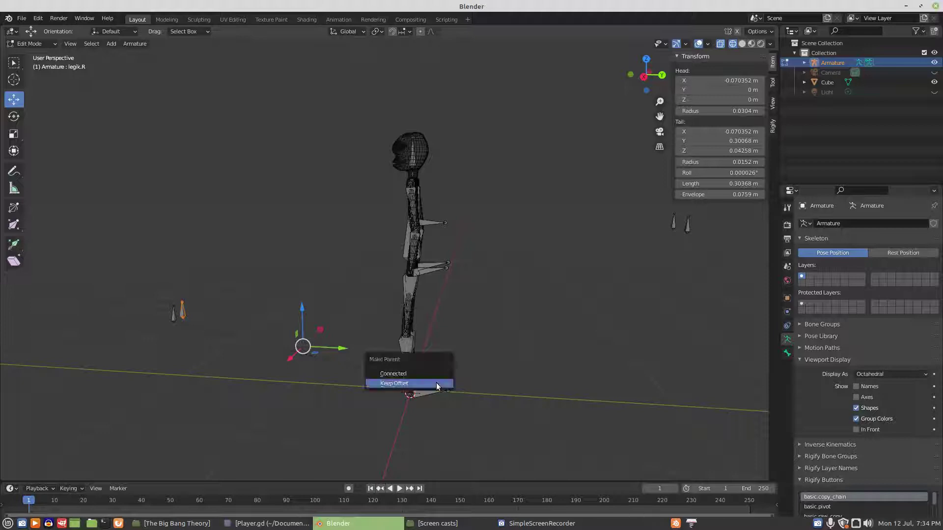
{"action": "left_click", "coordinate": [436, 383]}
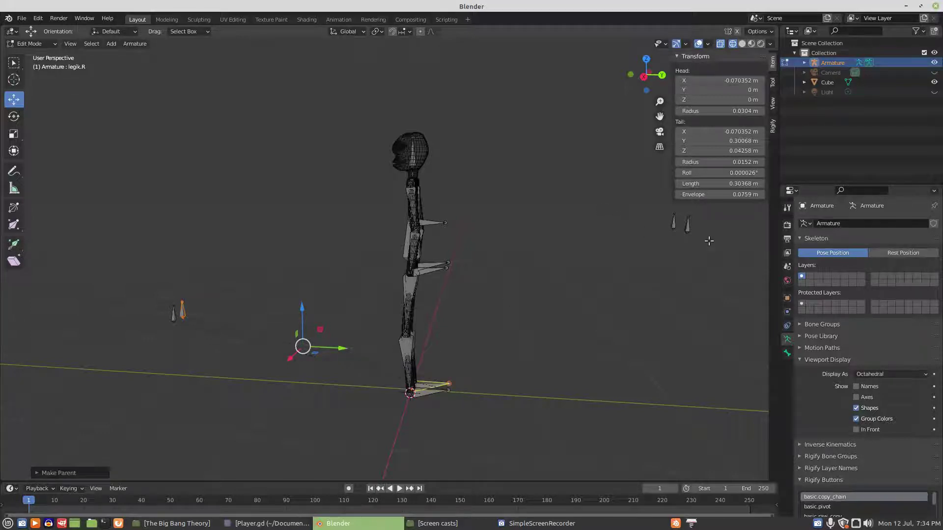
Step: Parent the left arm pole bone behind the body to armik.L with Keep Offset
{"action": "left_click", "coordinate": [687, 224]}
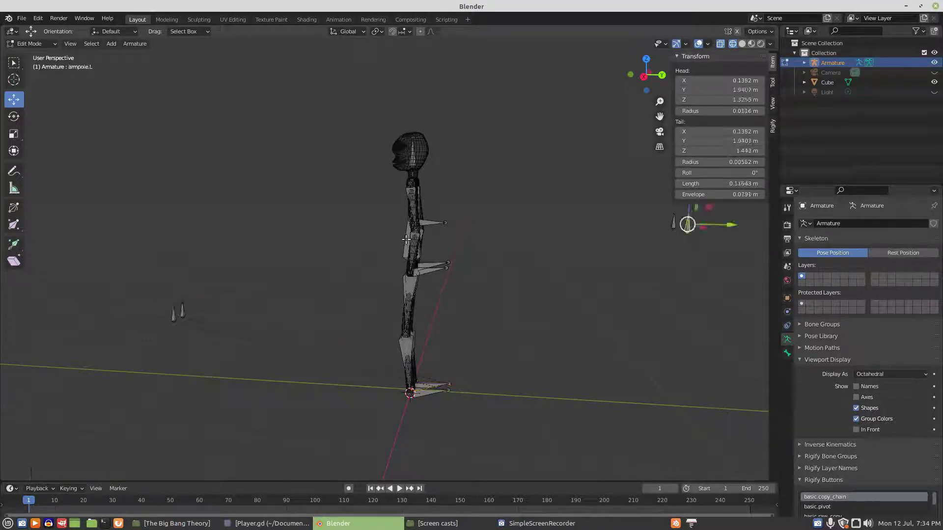
{"action": "left_click", "coordinate": [429, 273]}
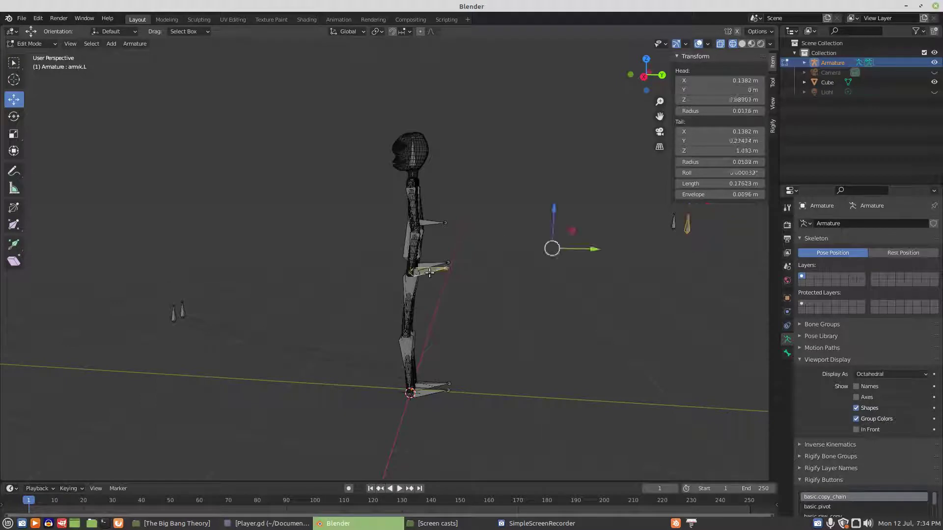
{"action": "key", "text": "ctrl+p"}
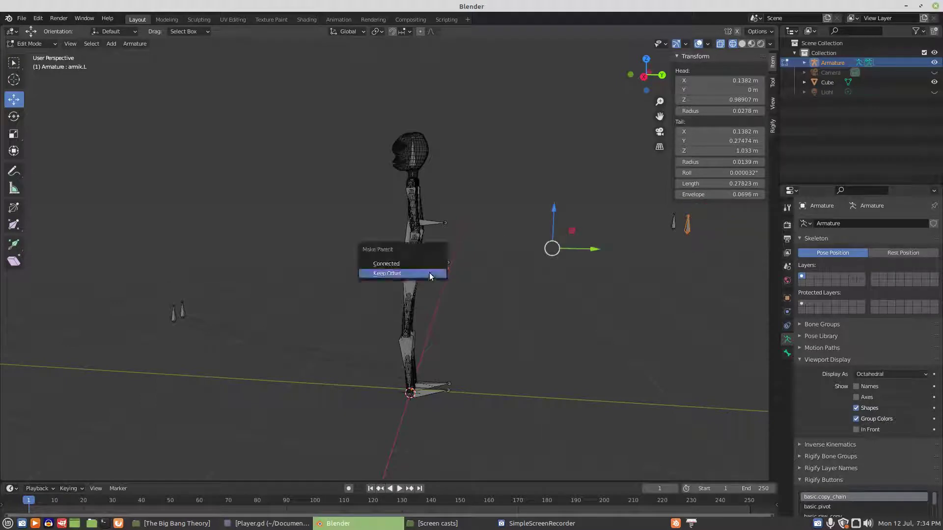
{"action": "left_click", "coordinate": [429, 272]}
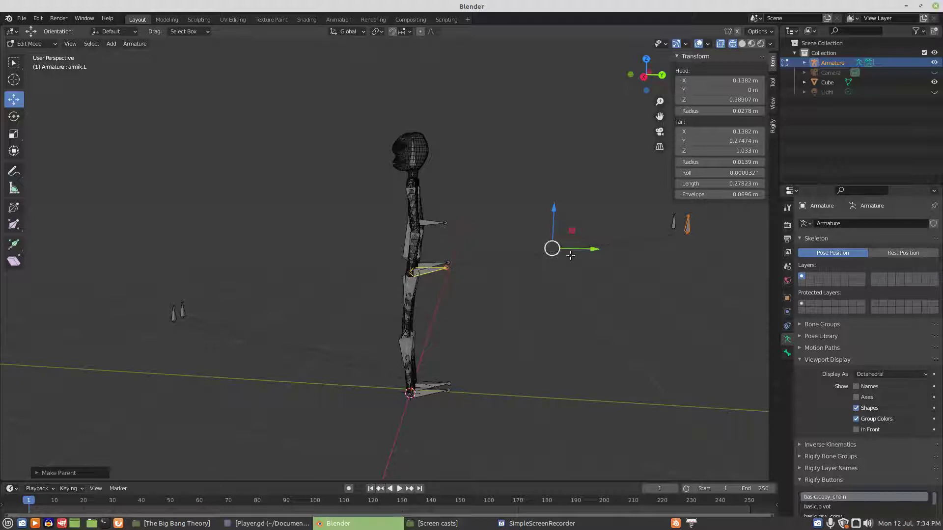
Step: Parent the right arm pole bone behind the body to armik.R, keeping its offset
{"action": "left_click", "coordinate": [674, 223]}
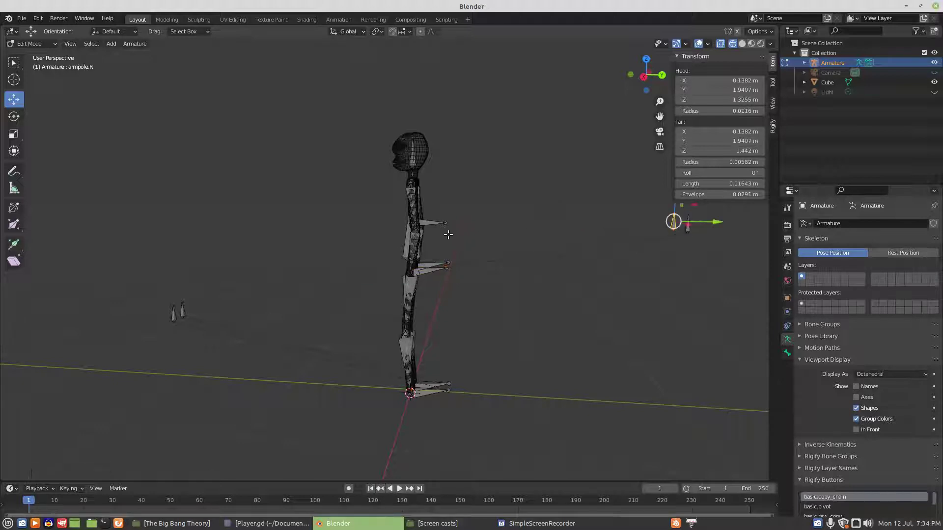
{"action": "left_click", "coordinate": [431, 263], "text": "shift"}
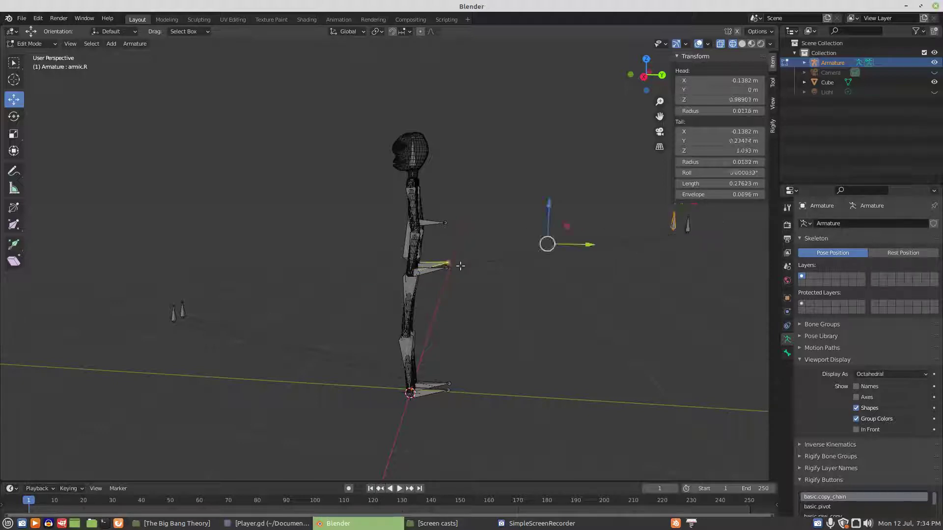
{"action": "key", "text": "ctrl+p"}
{"action": "left_click", "coordinate": [536, 301]}
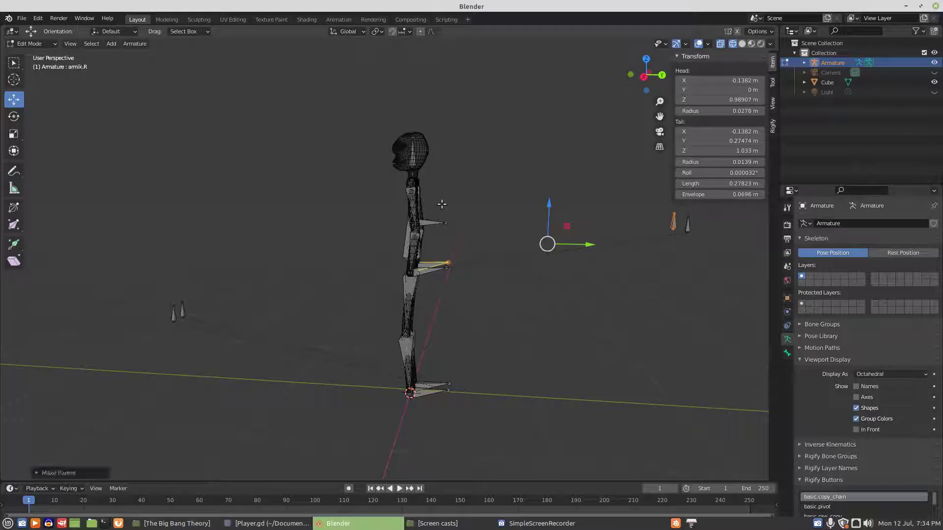
Step: Parent both arm IK bones, armik.L and armik.R, to the control bone behind the torso, keeping their offset
{"action": "left_click", "coordinate": [446, 267]}
{"action": "left_click_drag", "start_coordinate": [429, 250], "coordinate": [441, 289]}
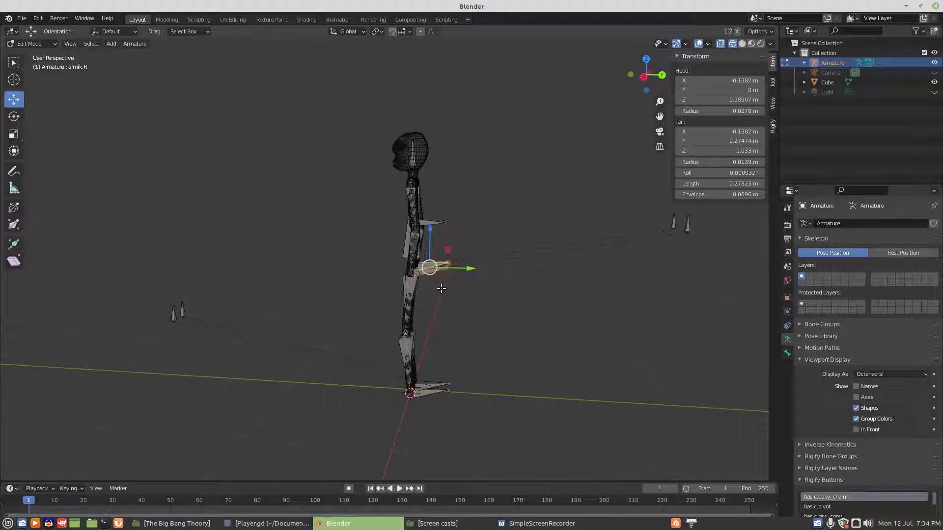
{"action": "left_click", "coordinate": [431, 223], "text": "shift"}
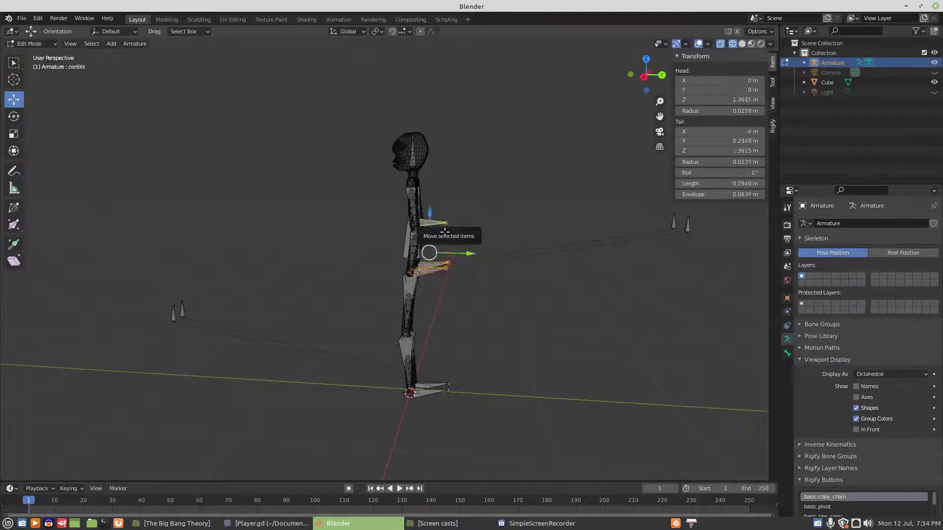
{"action": "key", "text": "ctrl+p"}
{"action": "left_click", "coordinate": [479, 223]}
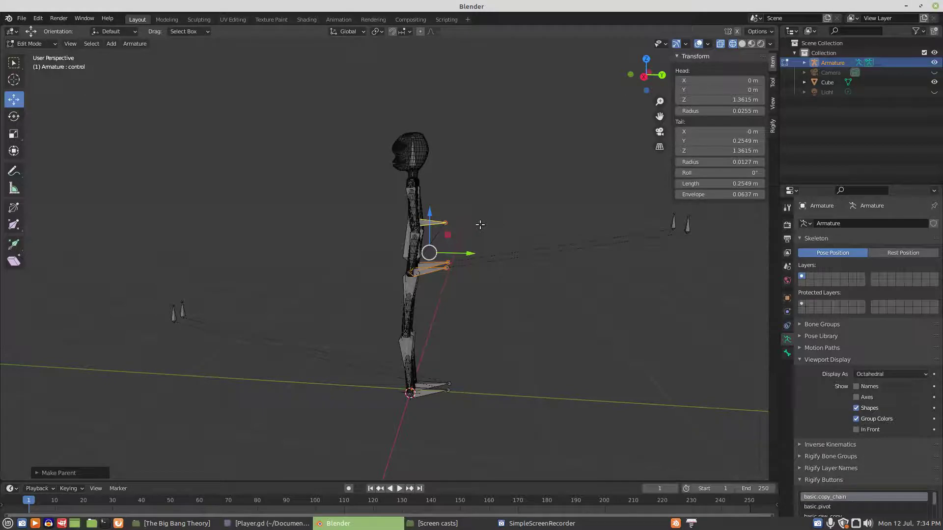
Step: Parent both upper leg bones to the large torso bone named Bone, keeping their offset
{"action": "scroll", "coordinate": [463, 253], "scroll_direction": "up", "scroll_amount": 4}
{"action": "middle_click_drag", "start_coordinate": [385, 261], "coordinate": [471, 241]}
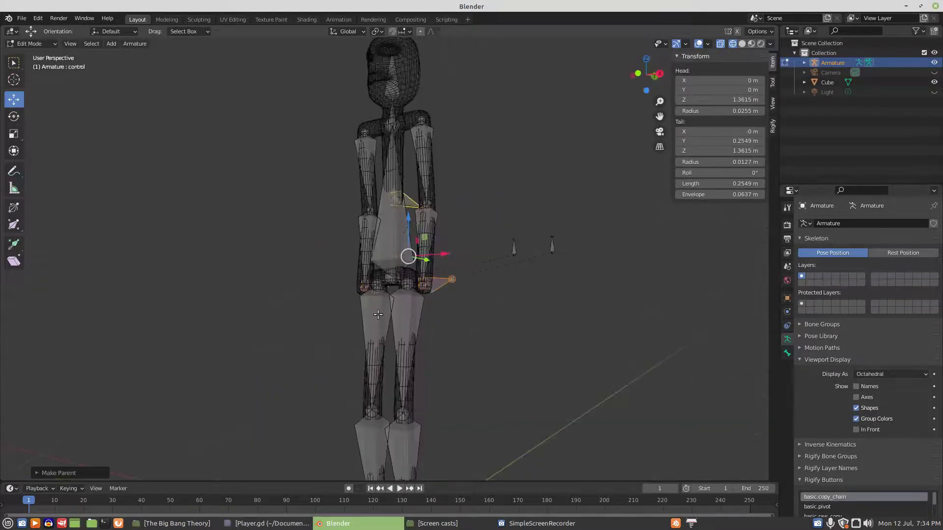
{"action": "left_click", "coordinate": [377, 314]}
{"action": "left_click", "coordinate": [415, 314], "text": "shift"}
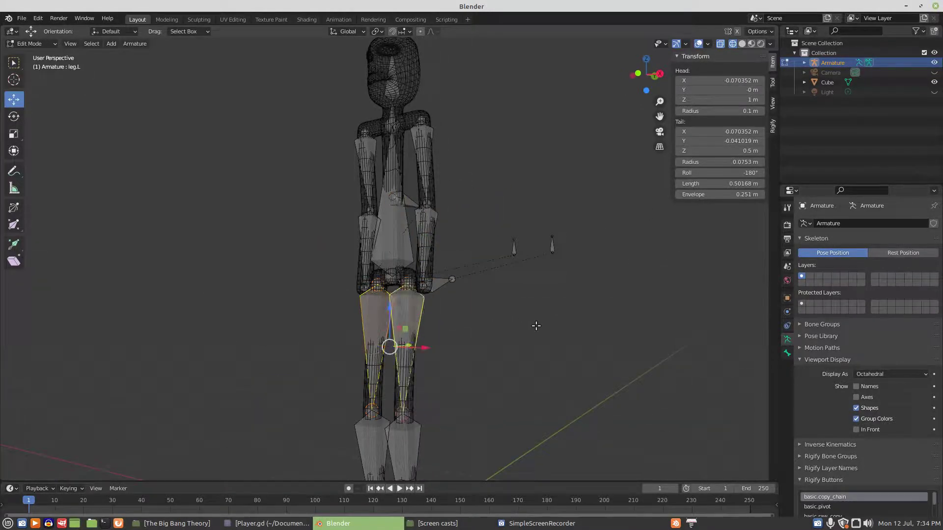
{"action": "middle_click_drag", "start_coordinate": [535, 326], "coordinate": [501, 346]}
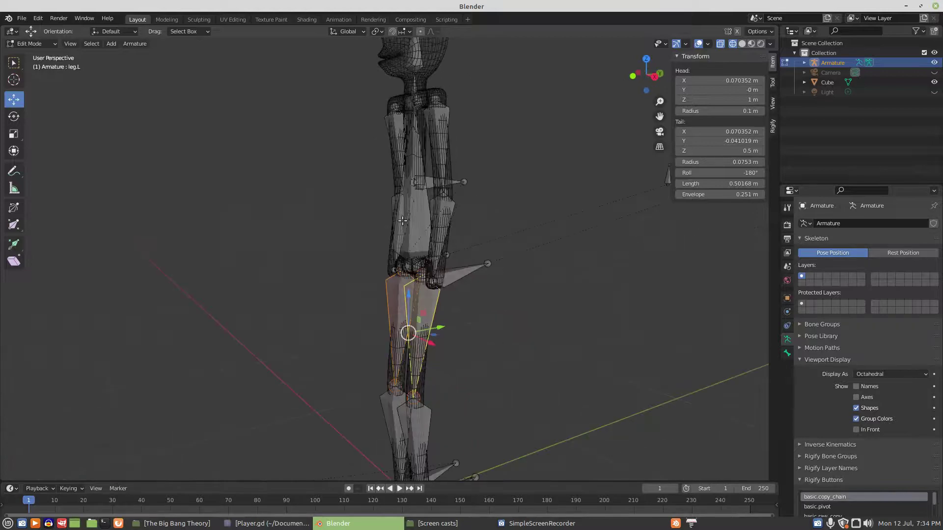
{"action": "middle_click_drag", "start_coordinate": [476, 223], "coordinate": [381, 242]}
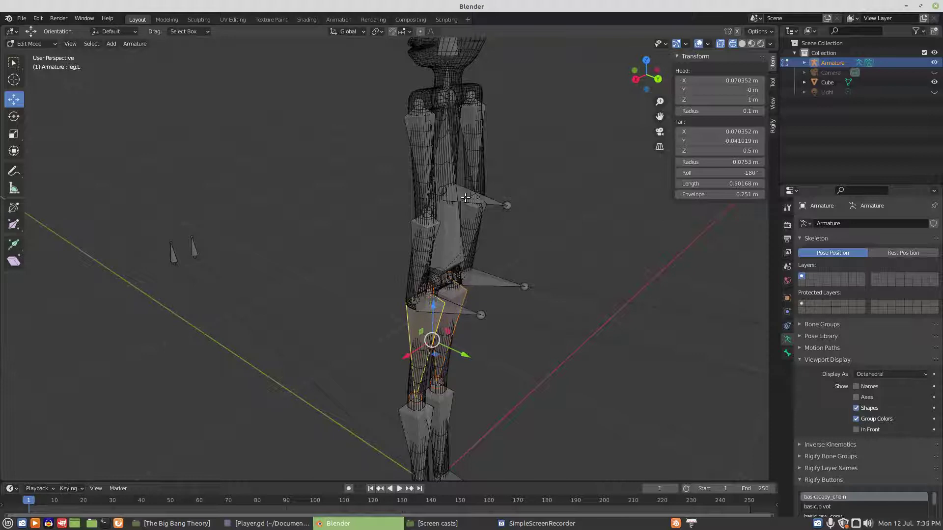
{"action": "left_click", "coordinate": [473, 253]}
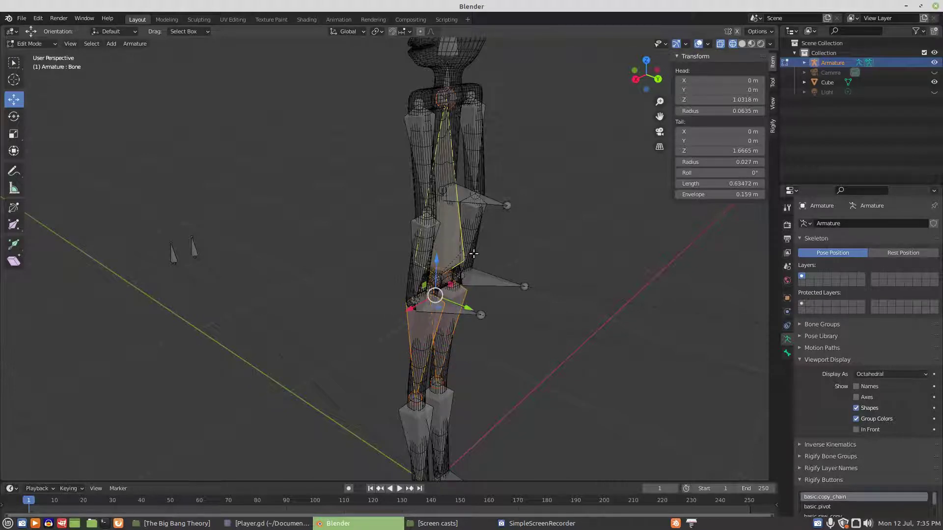
{"action": "key", "text": "ctrl+p"}
{"action": "left_click", "coordinate": [473, 254]}
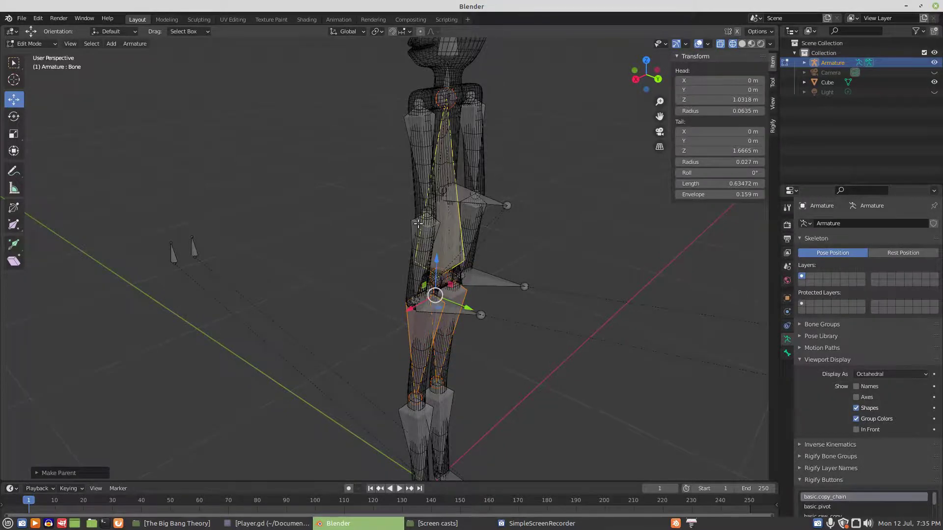
Step: Parent the upper arm bones on both sides to the torso bone named Bone, keeping their offset
{"action": "middle_click_drag", "start_coordinate": [396, 195], "coordinate": [597, 191]}
{"action": "left_click", "coordinate": [326, 126]}
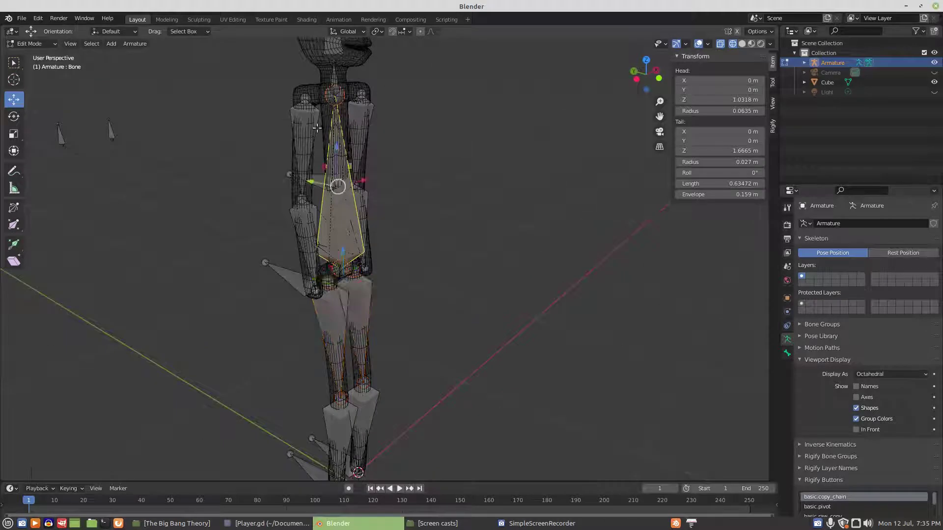
{"action": "left_click", "coordinate": [310, 125]}
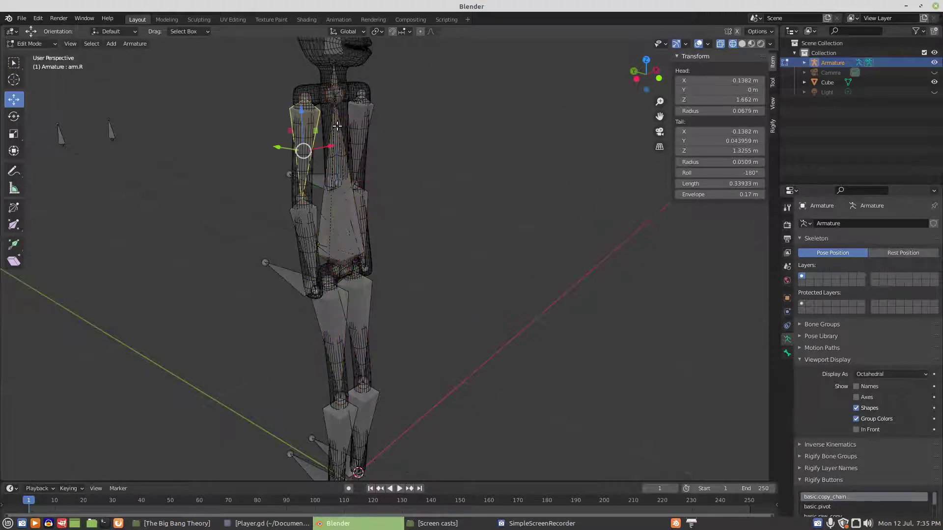
{"action": "left_click", "coordinate": [361, 106], "text": "shift"}
{"action": "left_click", "coordinate": [342, 141], "text": "shift"}
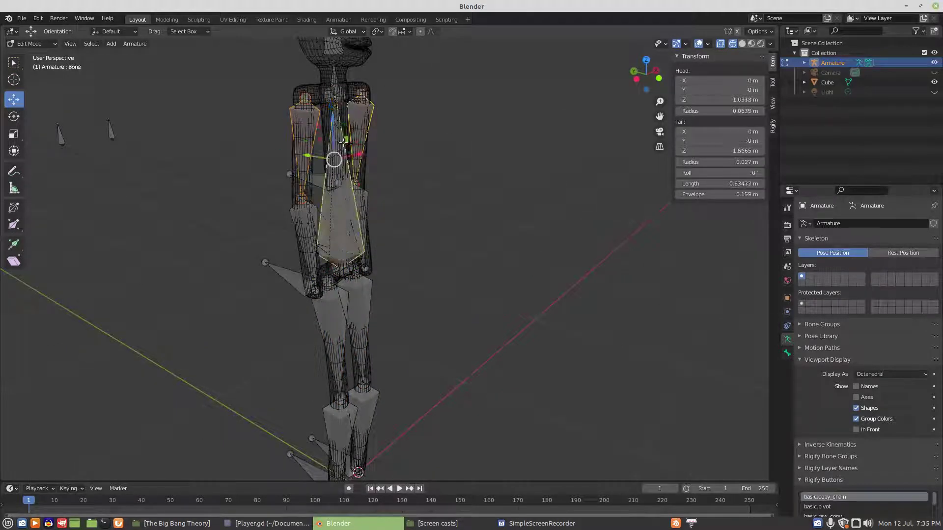
{"action": "key", "text": "ctrl+p"}
{"action": "left_click", "coordinate": [342, 142]}
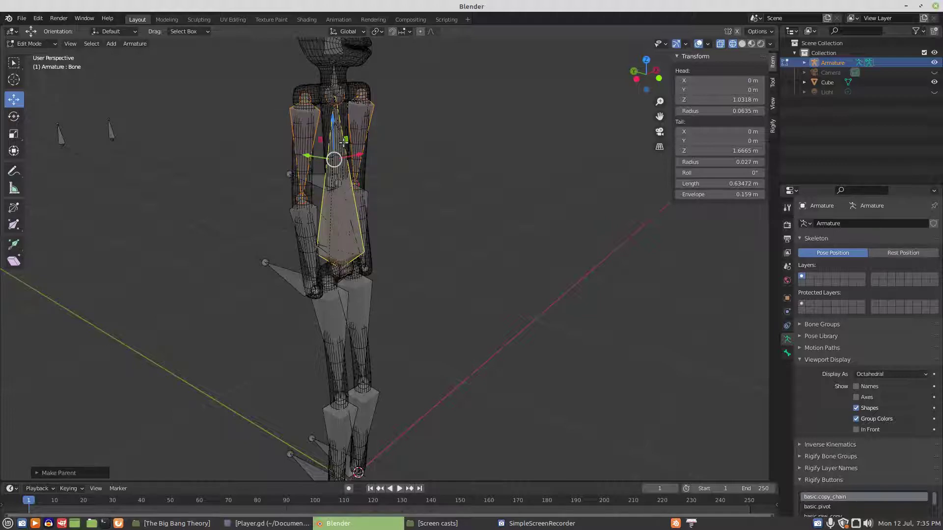
Step: Test the rig in Pose Mode by moving the control bone behind the torso downward along Z, and cancel the move
{"action": "middle_click_drag", "start_coordinate": [460, 293], "coordinate": [264, 290]}
{"action": "scroll", "coordinate": [271, 282], "scroll_direction": "down", "scroll_amount": 4}
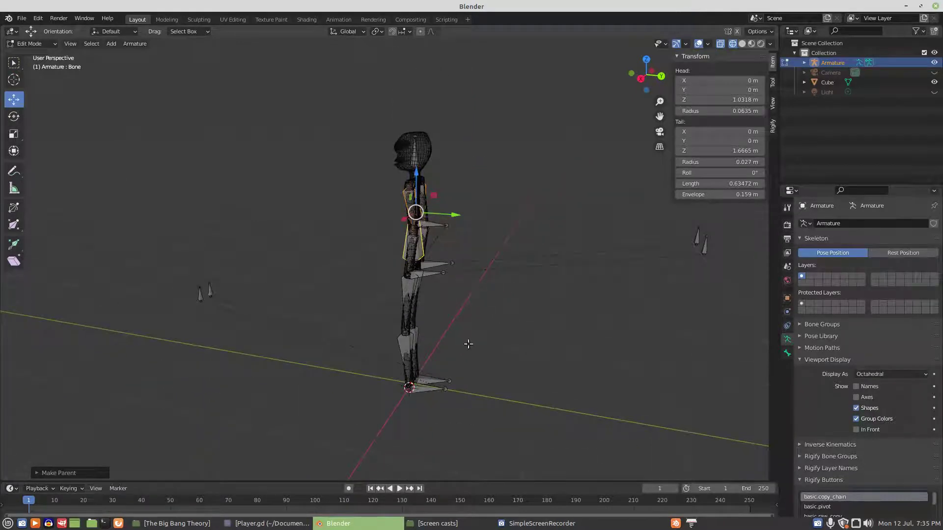
{"action": "left_click", "coordinate": [54, 42]}
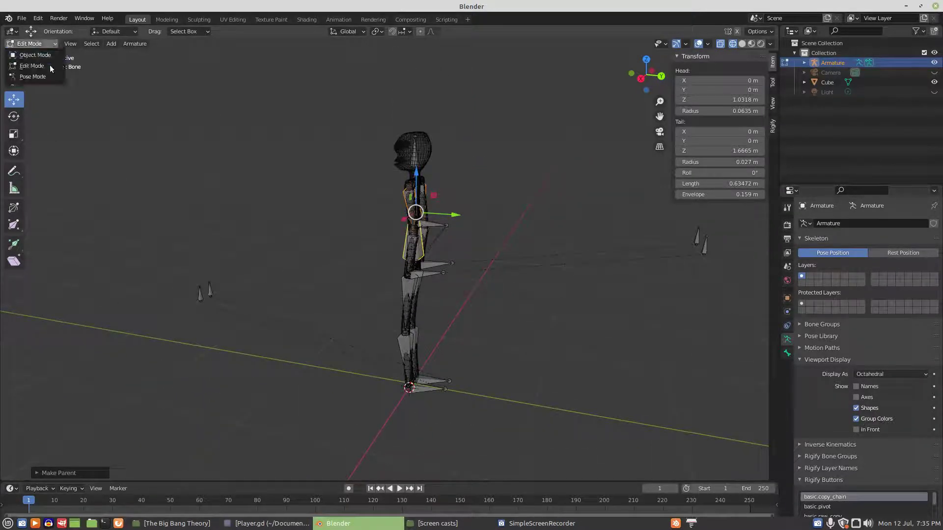
{"action": "left_click", "coordinate": [49, 72]}
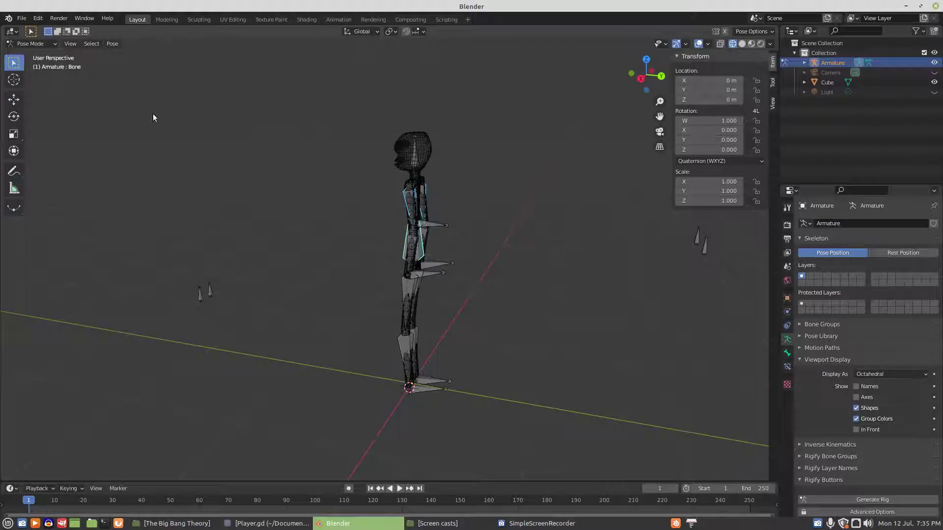
{"action": "left_click", "coordinate": [432, 225]}
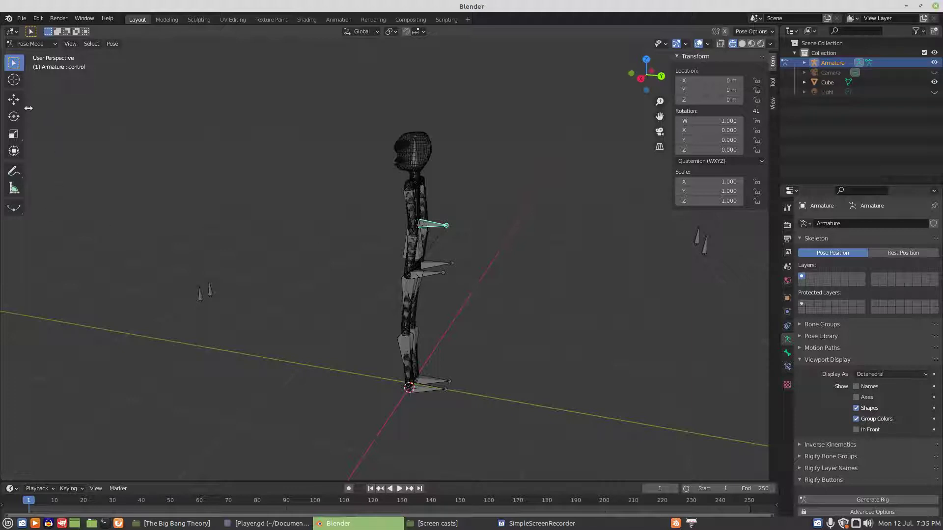
{"action": "left_click", "coordinate": [14, 100]}
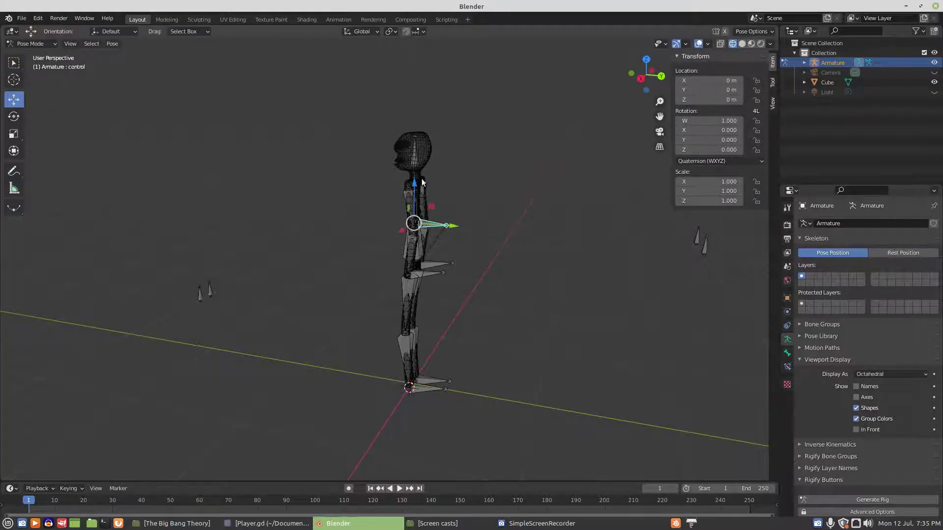
{"action": "mouse_move", "coordinate": [415, 183]}
{"action": "left_mouse_down"}
{"action": "mouse_move", "coordinate": [413, 242]}
{"action": "mouse_move", "coordinate": [413, 182]}
{"action": "mouse_move", "coordinate": [413, 201]}
{"action": "left_mouse_up"}
{"action": "right_click", "coordinate": [413, 201]}
Step: Parent the large torso bone named Bone to the control bone behind it in Edit Mode, keeping its offset
{"action": "middle_click_drag", "start_coordinate": [444, 316], "coordinate": [485, 308]}
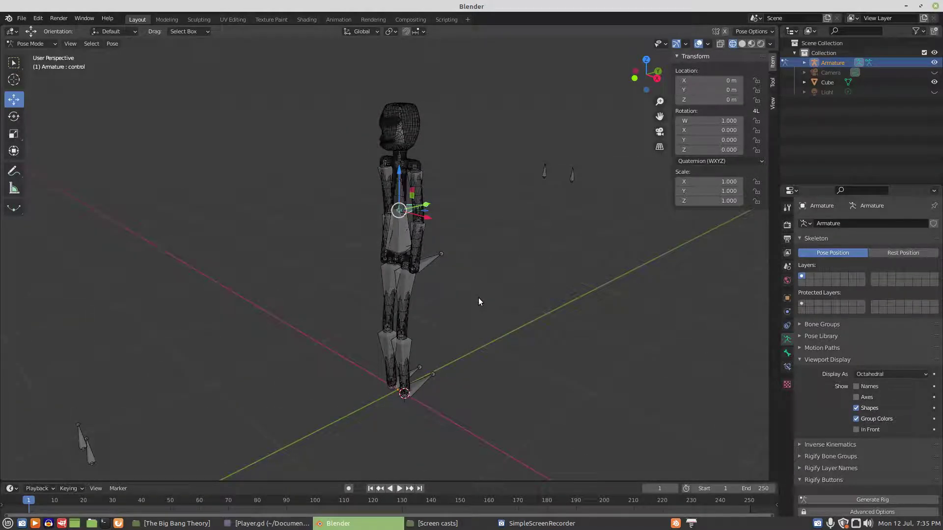
{"action": "scroll", "coordinate": [478, 297], "scroll_direction": "up", "scroll_amount": 1}
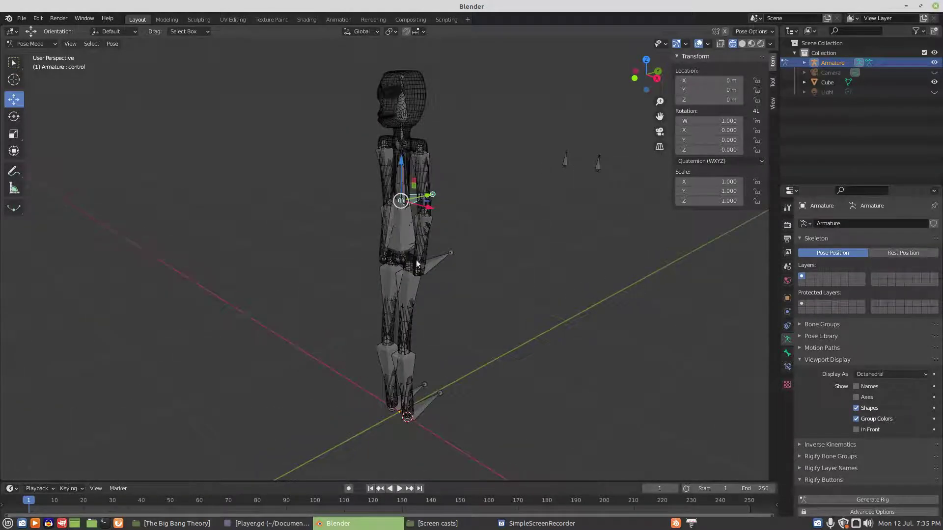
{"action": "left_click", "coordinate": [400, 220]}
{"action": "middle_click_drag", "start_coordinate": [487, 234], "coordinate": [483, 236]}
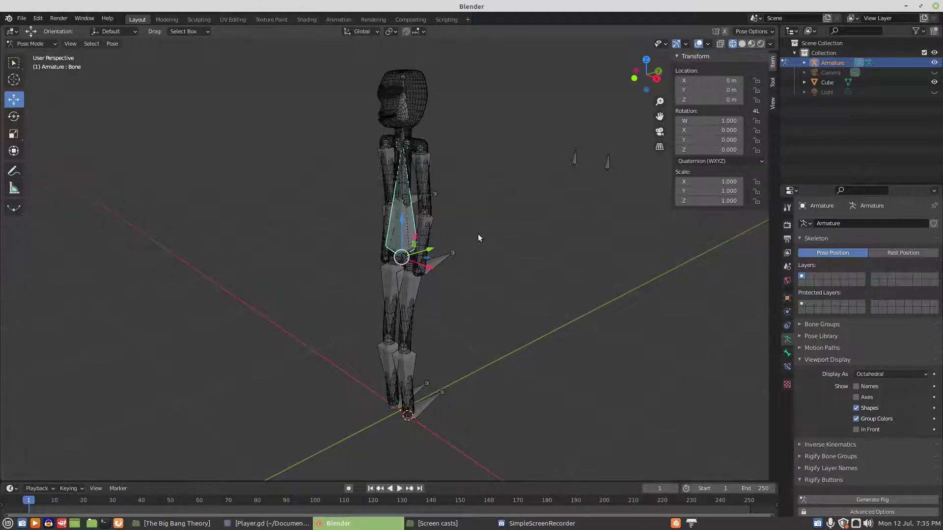
{"action": "left_click", "coordinate": [55, 43]}
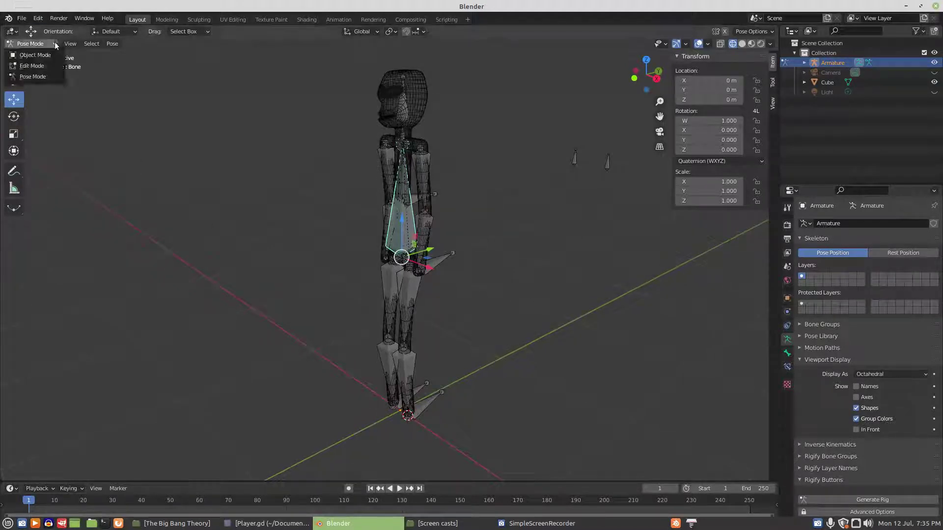
{"action": "left_click", "coordinate": [32, 65]}
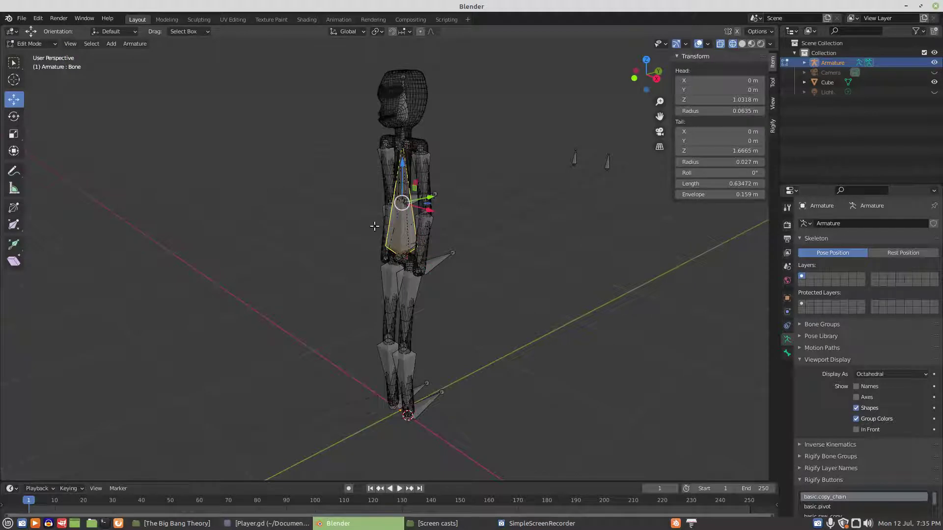
{"action": "middle_click_drag", "start_coordinate": [402, 231], "coordinate": [431, 230]}
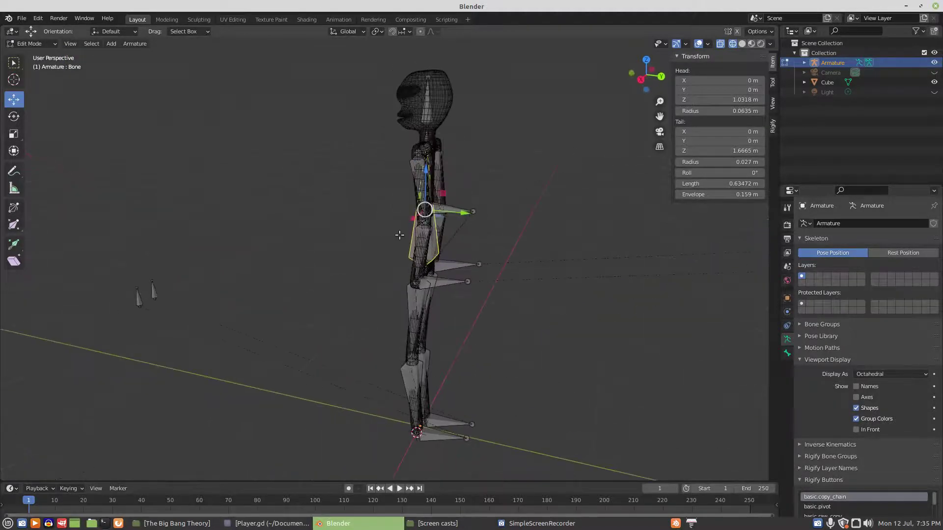
{"action": "left_click", "coordinate": [455, 211]}
{"action": "left_click", "coordinate": [455, 211], "text": "shift"}
{"action": "key", "text": "ctrl+p"}
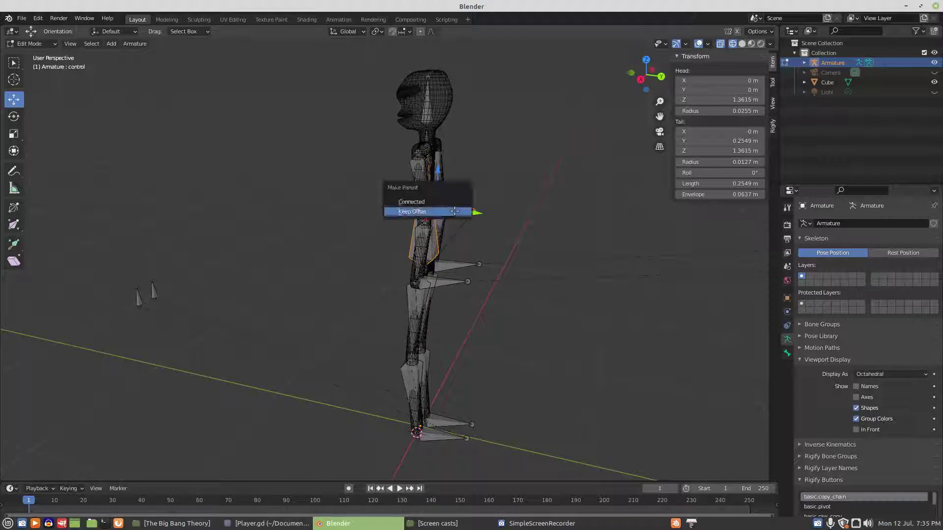
{"action": "left_click", "coordinate": [455, 210]}
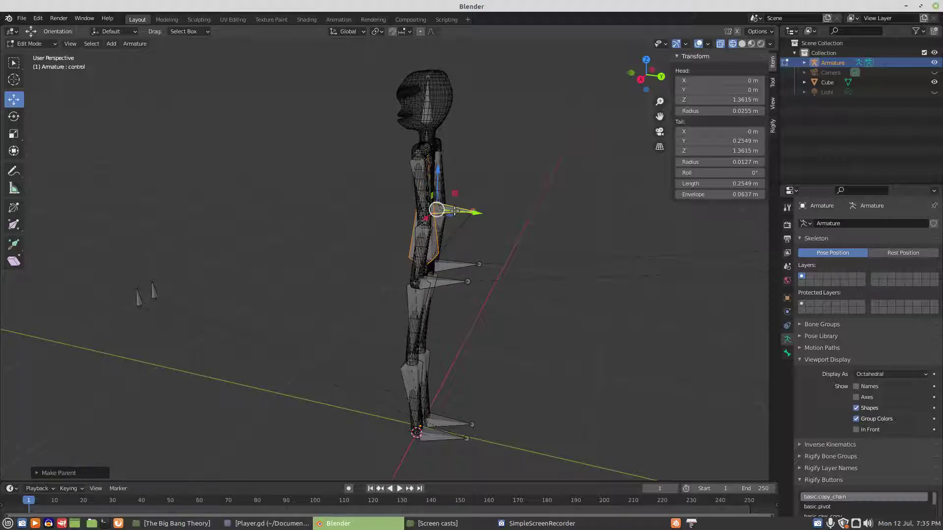
Step: Return to Pose Mode and add an Inverse Kinematics constraint to the left forearm bone arm1.L
{"action": "left_click", "coordinate": [56, 44]}
{"action": "left_click", "coordinate": [51, 79]}
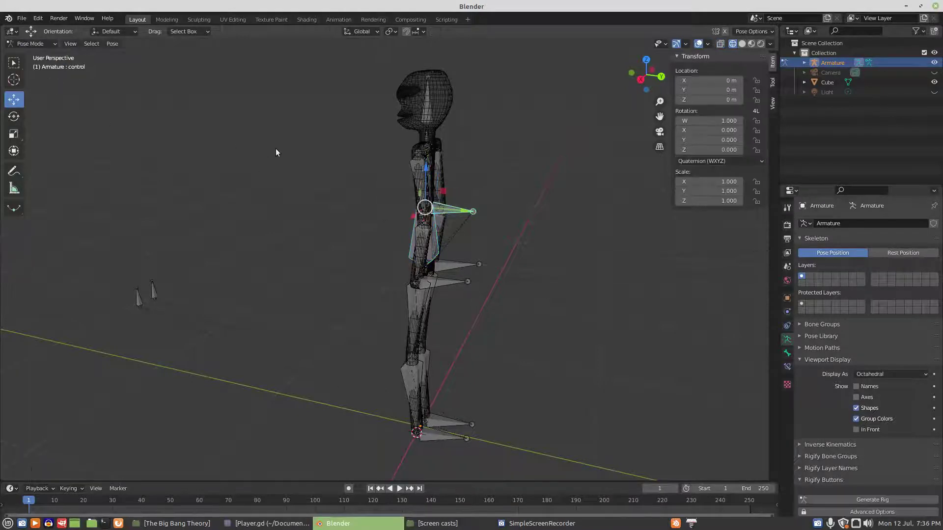
{"action": "middle_click_drag", "start_coordinate": [303, 290], "coordinate": [419, 221]}
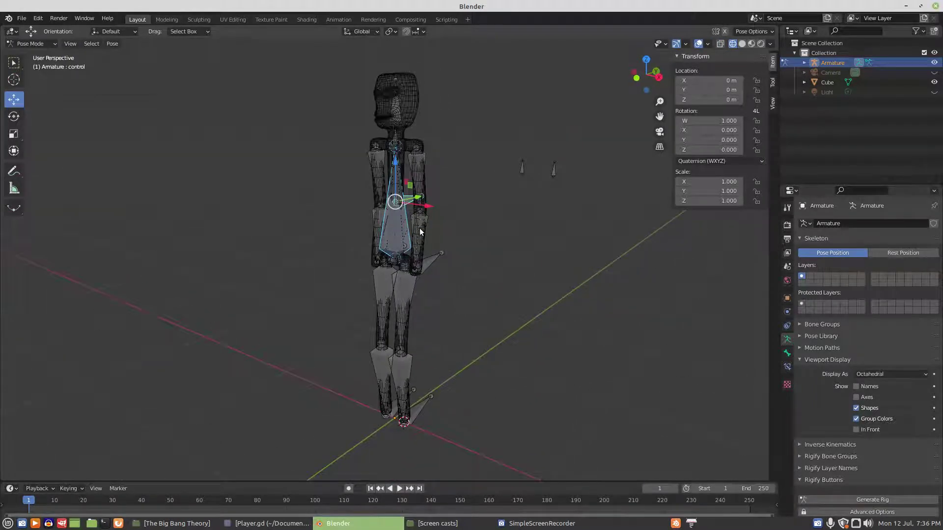
{"action": "left_click", "coordinate": [419, 232]}
{"action": "left_click", "coordinate": [787, 365]}
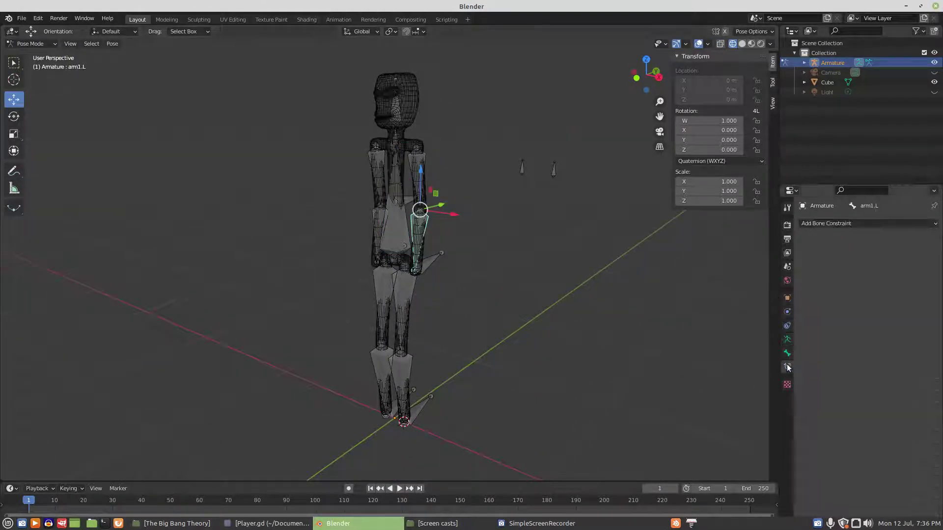
{"action": "left_click", "coordinate": [833, 223]}
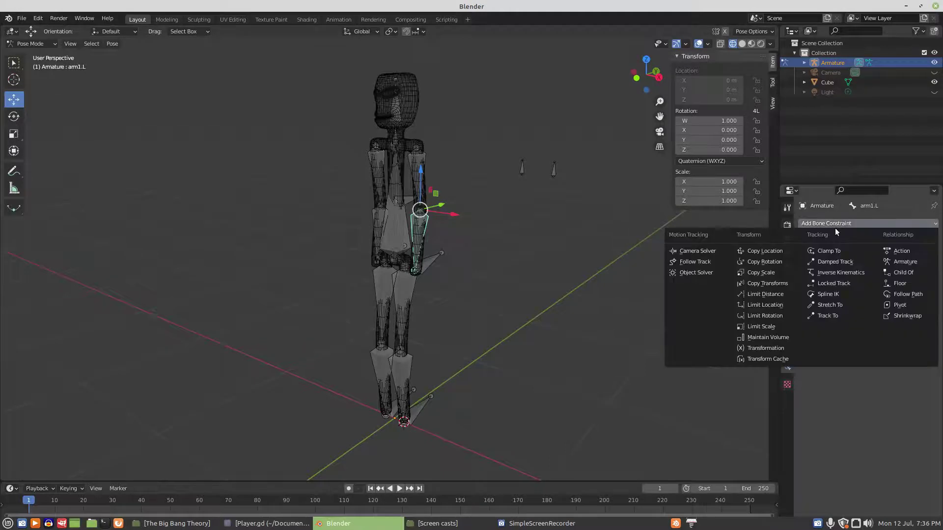
{"action": "left_click", "coordinate": [833, 272]}
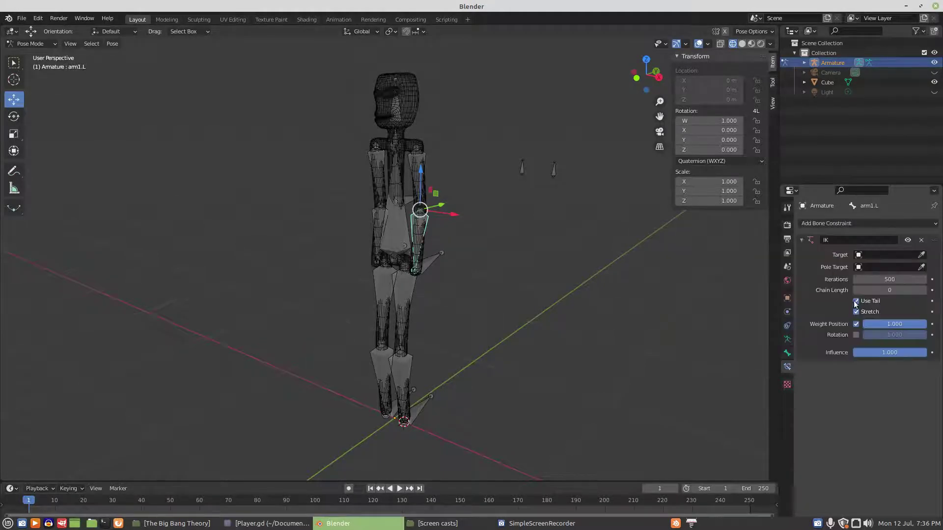
Step: Set the arm1.L IK constraint's chain length to 2 and its target to bone armik.L of the Armature
{"action": "left_click", "coordinate": [923, 290]}
{"action": "left_click", "coordinate": [923, 290]}
{"action": "left_click", "coordinate": [879, 254]}
{"action": "left_click", "coordinate": [859, 274]}
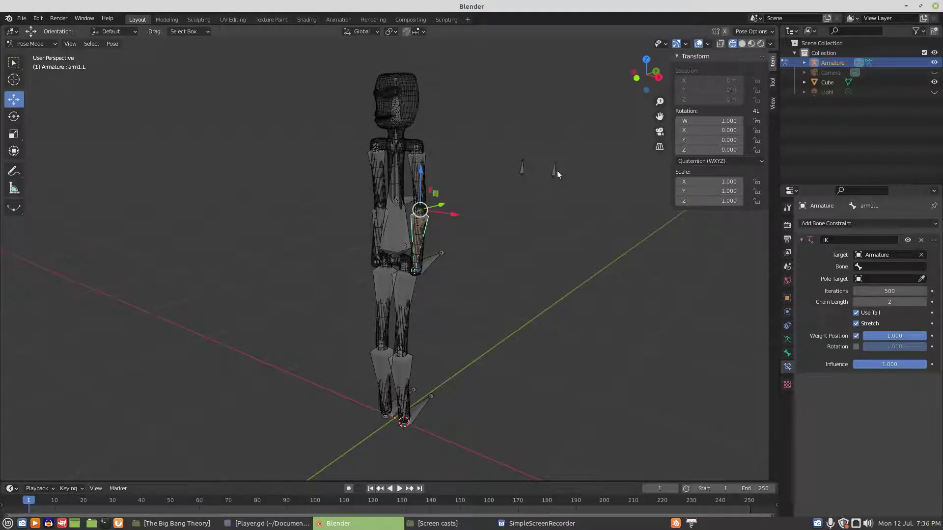
{"action": "left_click", "coordinate": [883, 266]}
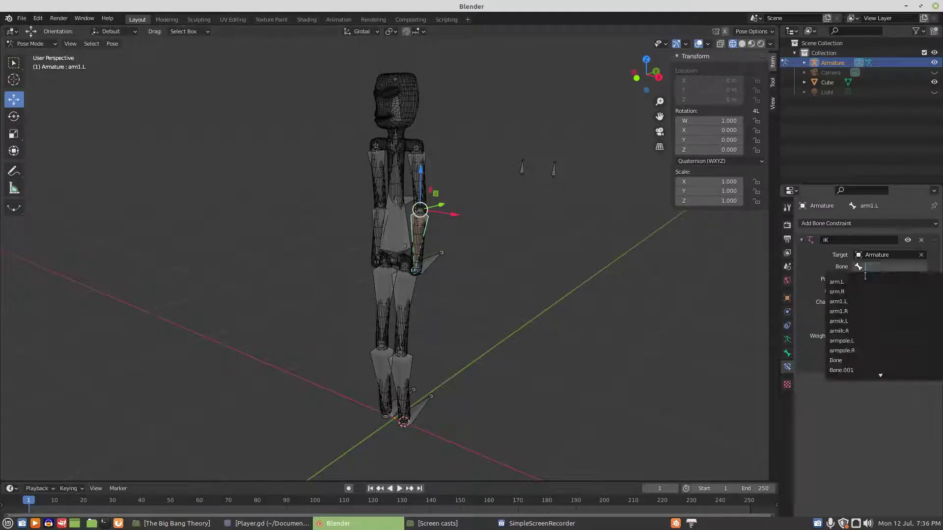
{"action": "left_click", "coordinate": [854, 322]}
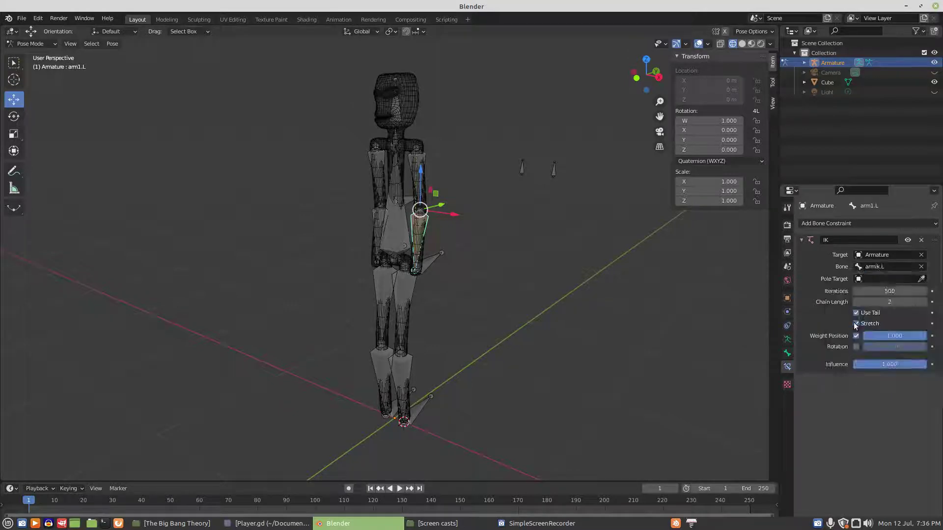
Step: Set the pole target of the arm1.L IK constraint to bone armpole.L of the Armature
{"action": "left_click", "coordinate": [873, 279]}
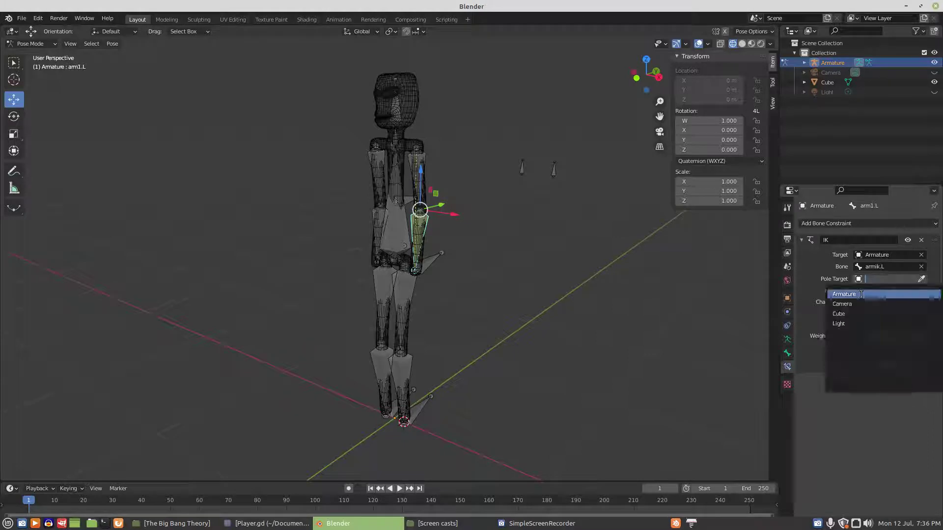
{"action": "left_click", "coordinate": [861, 293]}
{"action": "left_click", "coordinate": [870, 290]}
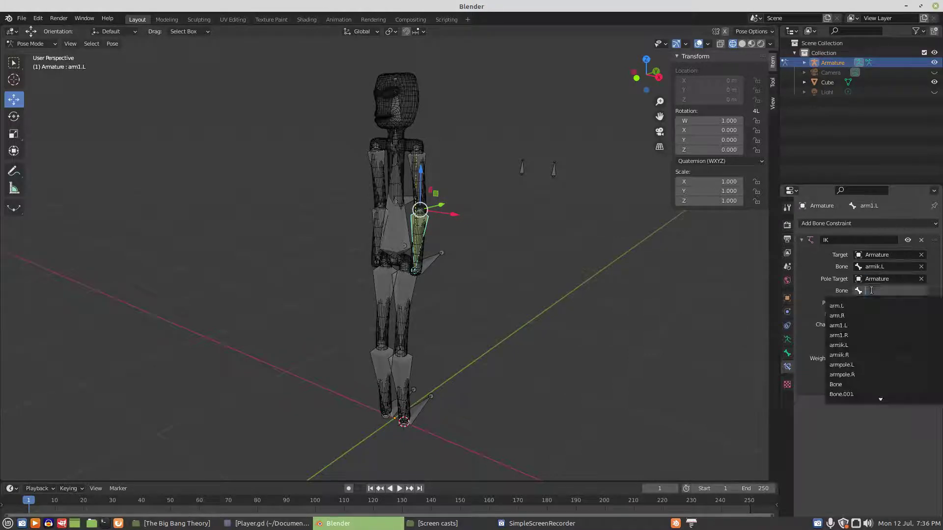
{"action": "left_click", "coordinate": [840, 365]}
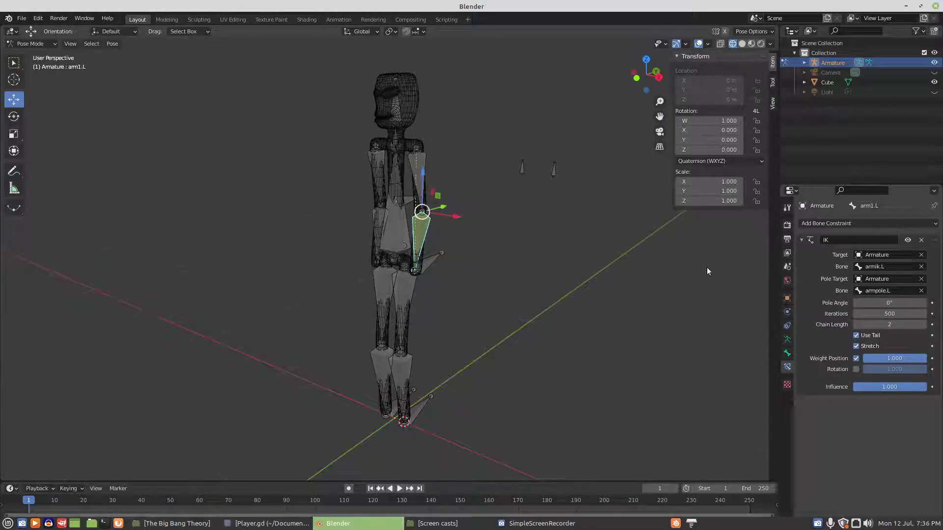
Step: Try a pole angle of 90° on the arm1.L IK constraint and correct it to -90°
{"action": "left_click", "coordinate": [879, 303]}
{"action": "type", "text": "0d"}
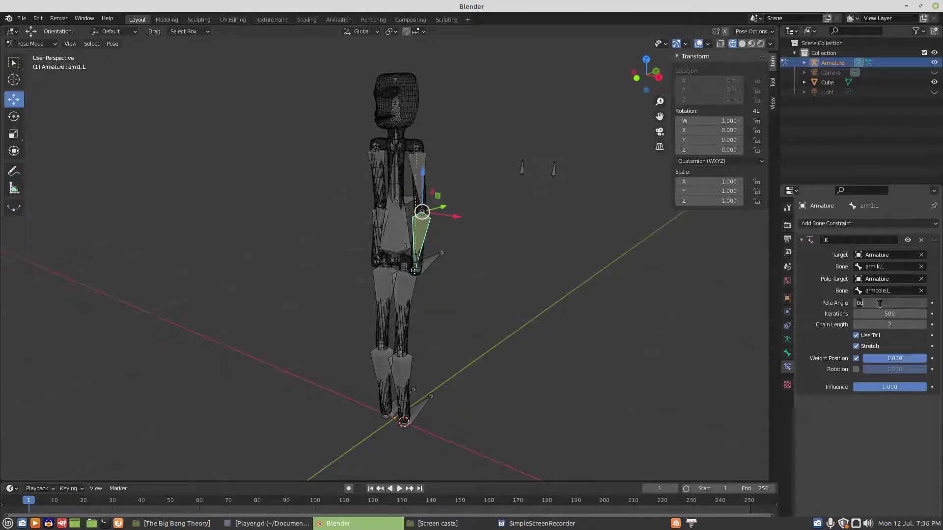
{"action": "key", "text": "ctrl+a"}
{"action": "type", "text": "90"}
{"action": "key", "text": "Return"}
{"action": "left_click", "coordinate": [873, 303]}
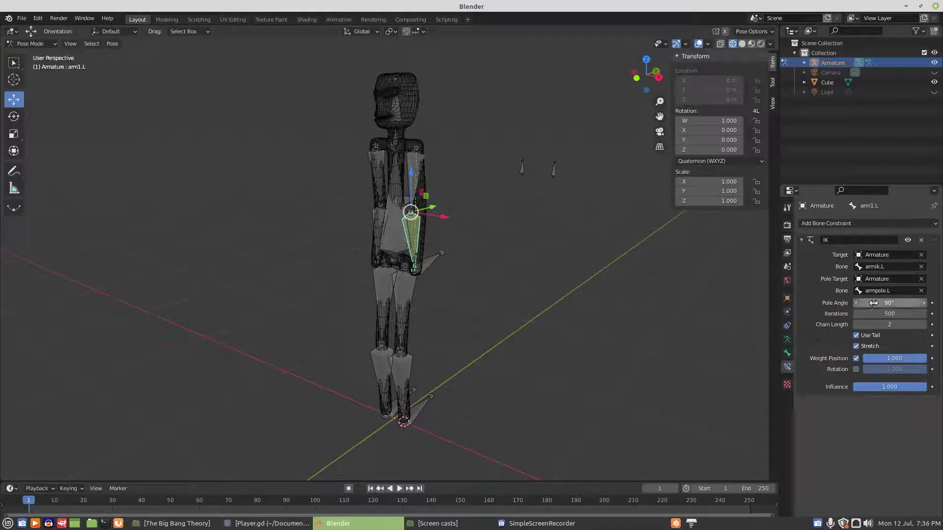
{"action": "key", "text": "BackSpace"}
{"action": "key", "text": "Return"}
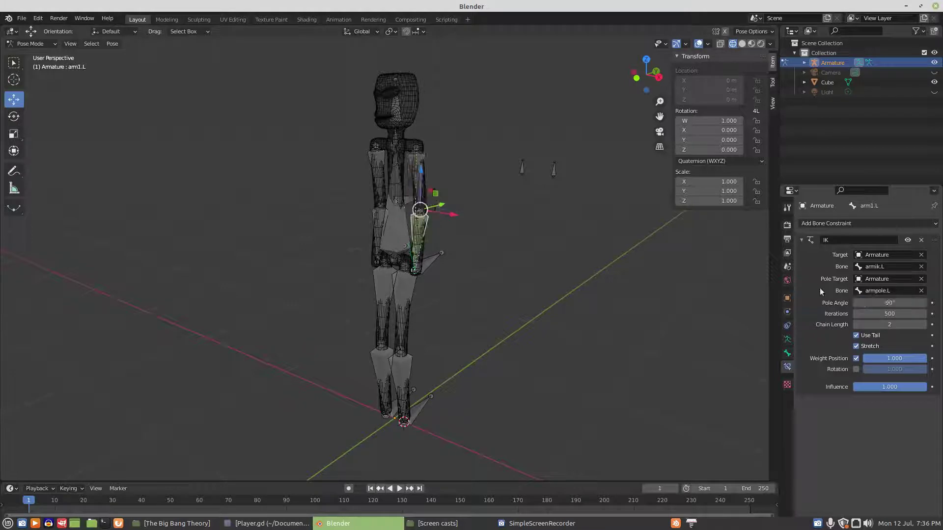
Step: Add an Inverse Kinematics constraint to the right forearm bone arm1.R, targeting bone armik.R of the Armature
{"action": "left_click", "coordinate": [377, 219]}
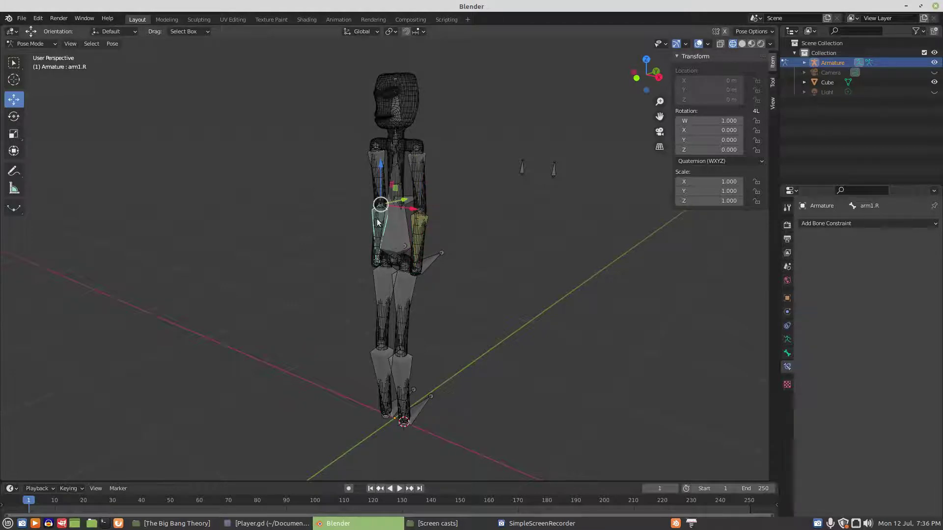
{"action": "left_click", "coordinate": [823, 223]}
{"action": "left_click", "coordinate": [841, 273]}
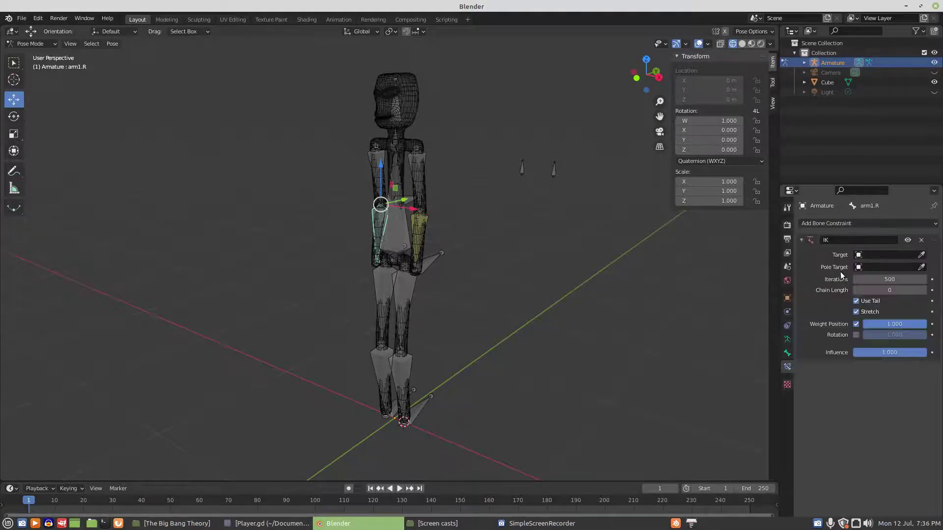
{"action": "left_click", "coordinate": [877, 255]}
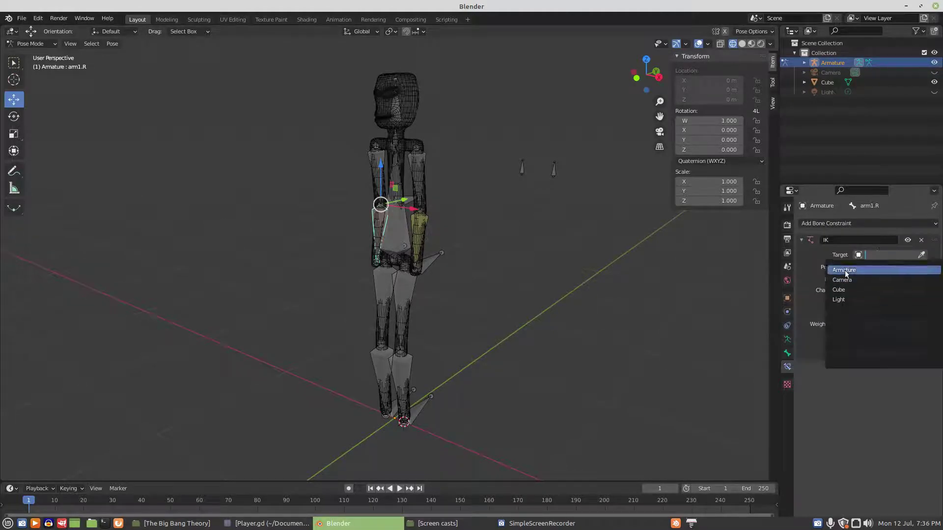
{"action": "left_click", "coordinate": [845, 270]}
{"action": "left_click", "coordinate": [870, 266]}
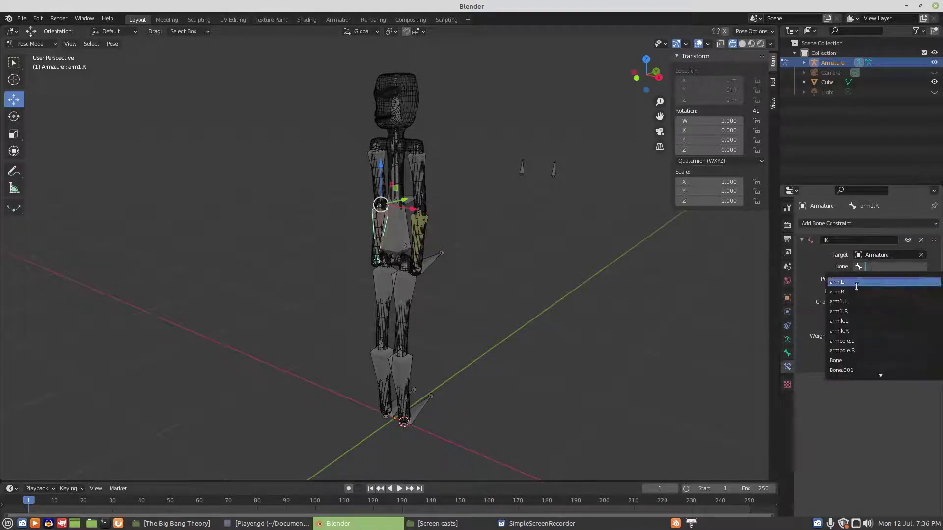
{"action": "left_click", "coordinate": [849, 330]}
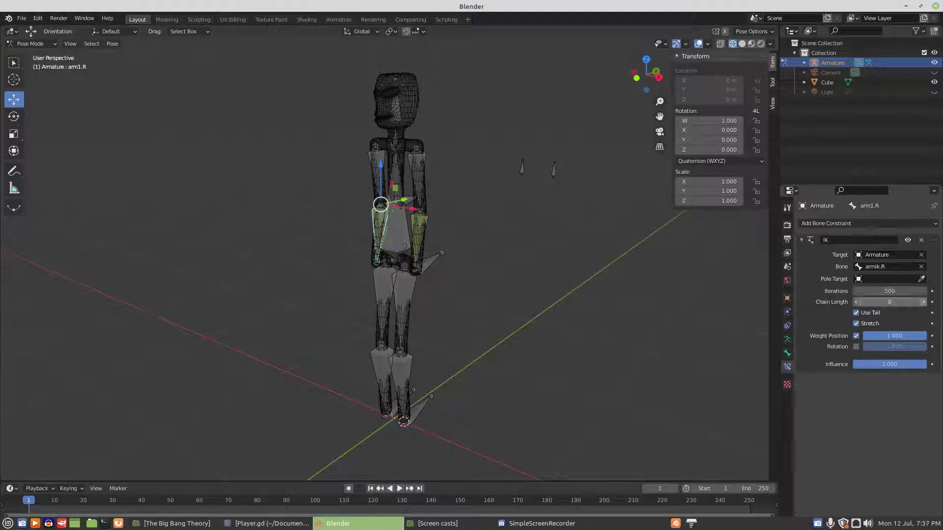
Step: Set the arm1.R IK constraint's chain length to 2 and its pole target to bone armpole.R of the Armature
{"action": "left_click", "coordinate": [886, 279]}
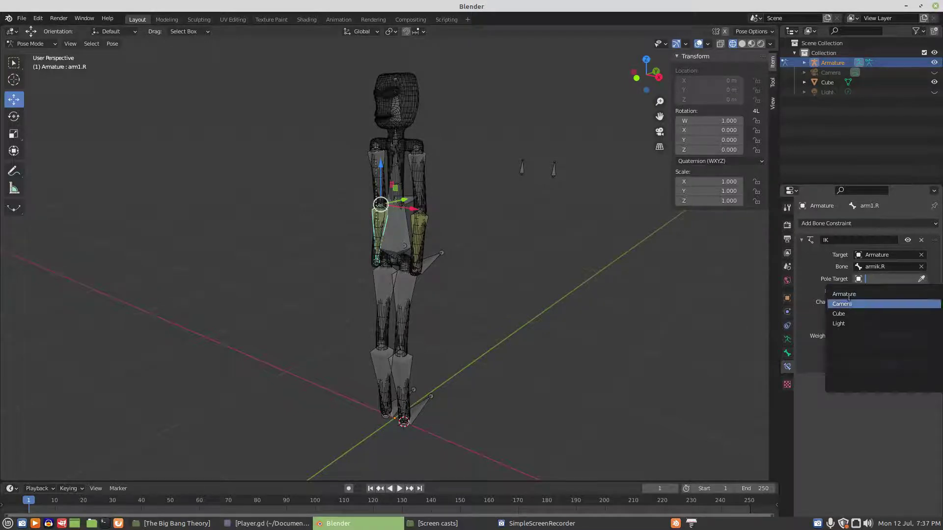
{"action": "left_click", "coordinate": [849, 295]}
{"action": "left_click", "coordinate": [869, 290]}
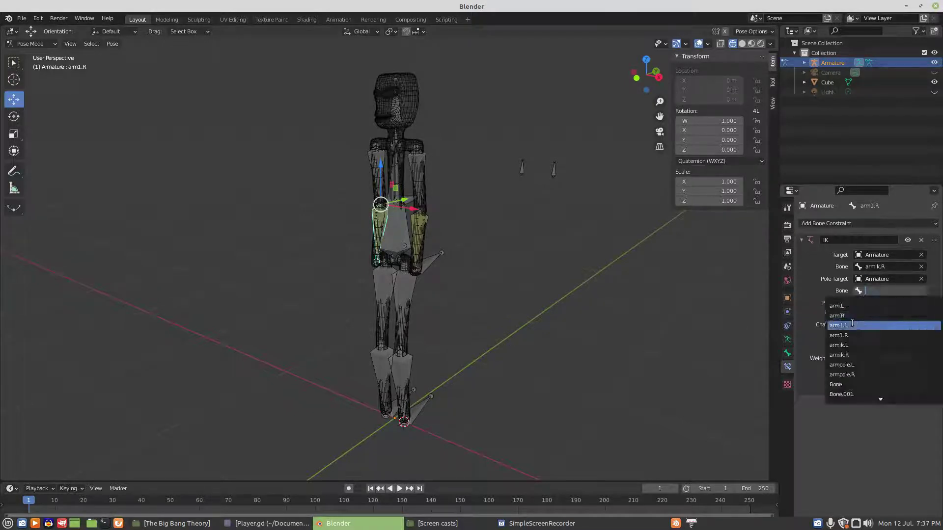
{"action": "left_click", "coordinate": [852, 374]}
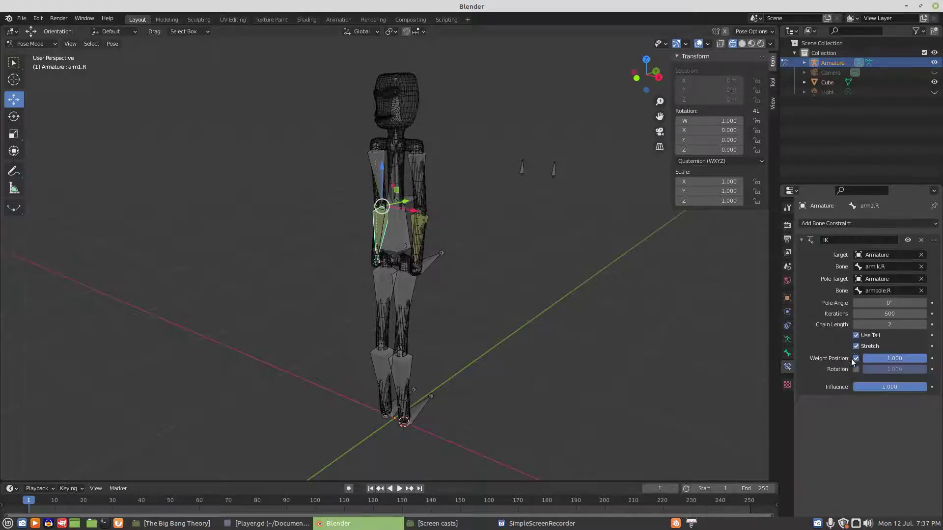
Step: Set the pole angle of the arm1.R IK constraint to -90°
{"action": "left_click", "coordinate": [874, 303]}
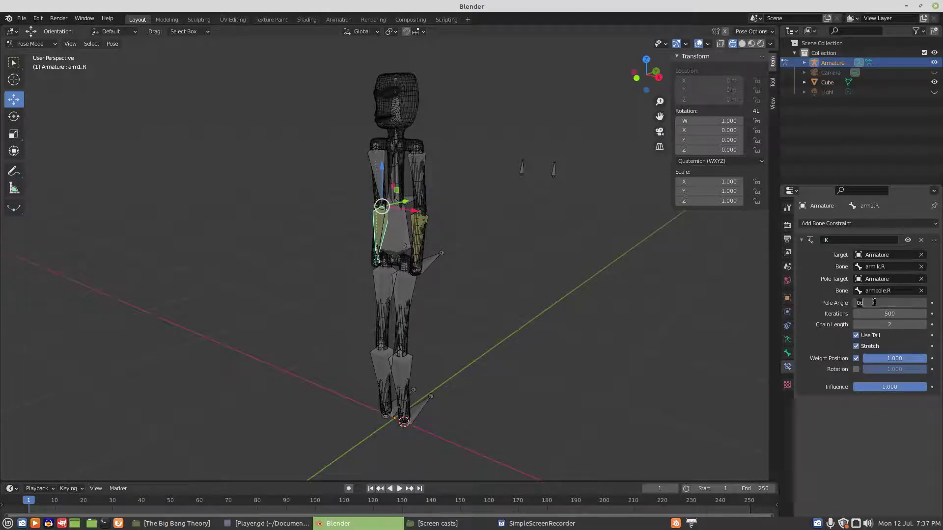
{"action": "type", "text": "-90"}
{"action": "key", "text": "Return"}
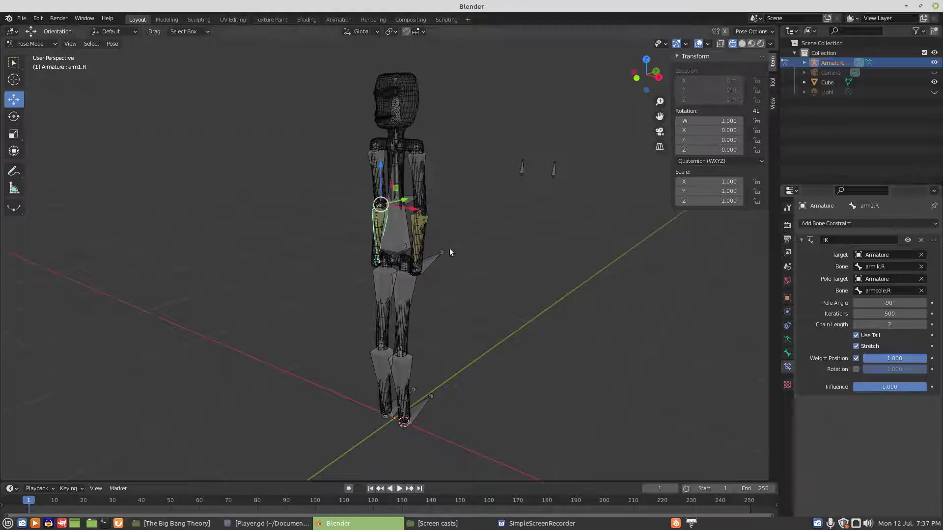
Step: Add an Inverse Kinematics constraint to the left lower-leg bone leg1.L with the Armature as its target
{"action": "middle_click_drag", "start_coordinate": [263, 277], "coordinate": [328, 293]}
{"action": "scroll", "coordinate": [320, 271], "scroll_direction": "up", "scroll_amount": 5}
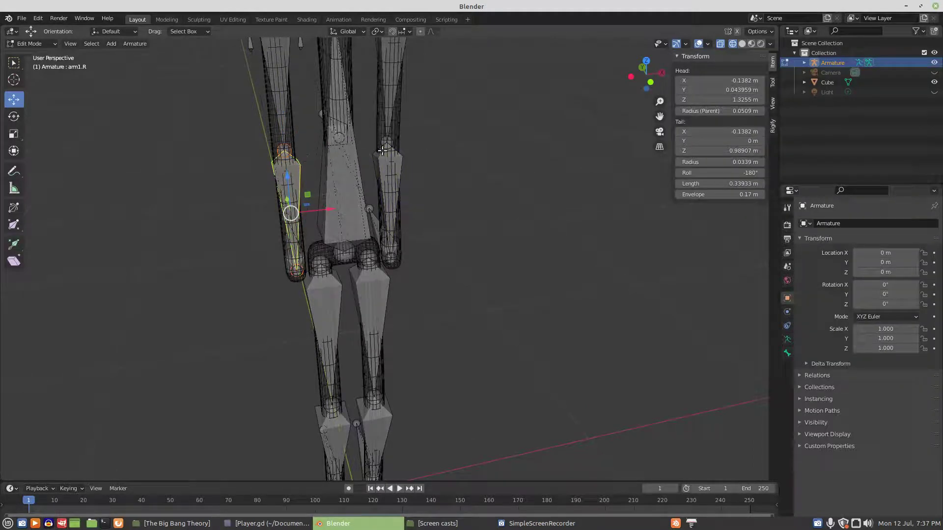
{"action": "scroll", "coordinate": [463, 272], "scroll_direction": "down", "scroll_amount": 2}
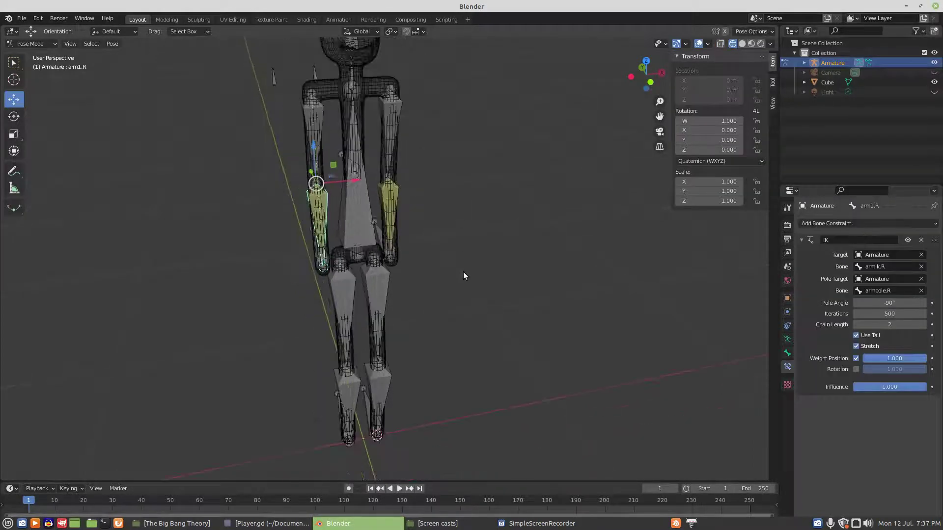
{"action": "middle_click_drag", "start_coordinate": [503, 345], "coordinate": [366, 285], "text": "shift"}
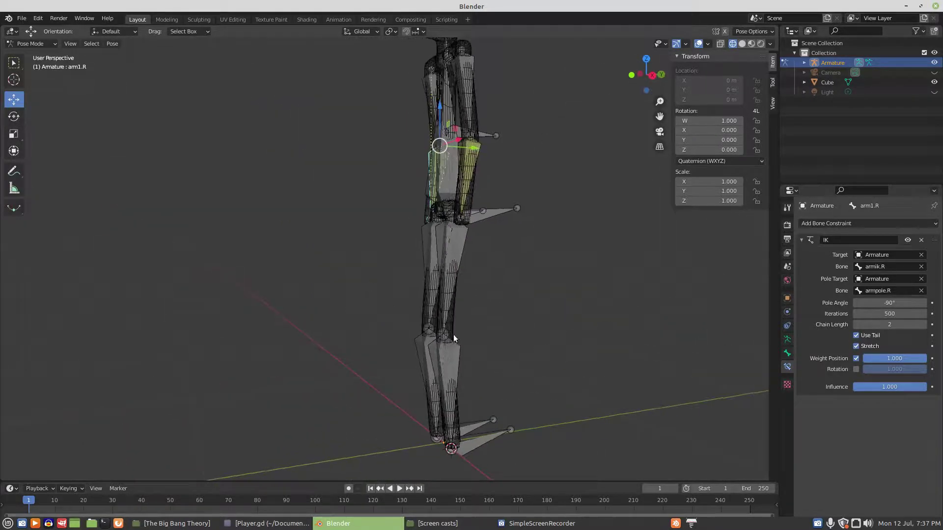
{"action": "left_click", "coordinate": [453, 374]}
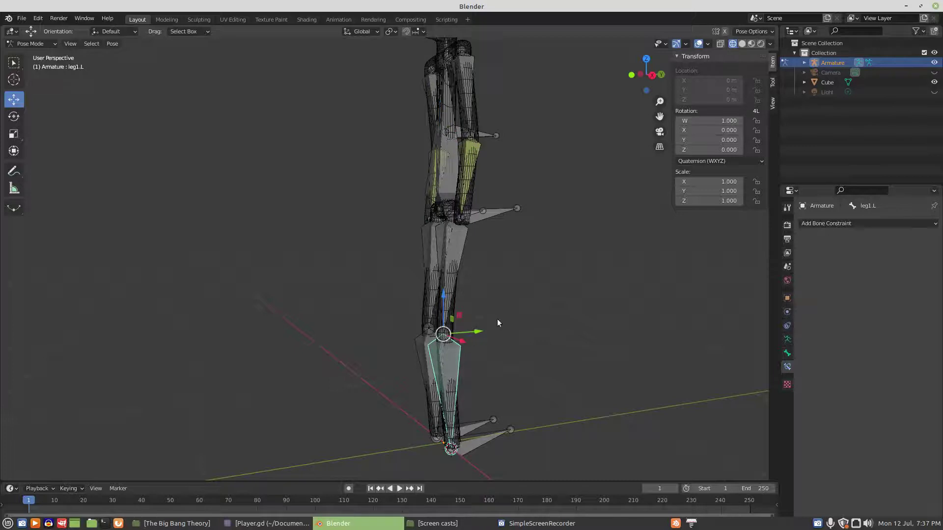
{"action": "left_click", "coordinate": [842, 224]}
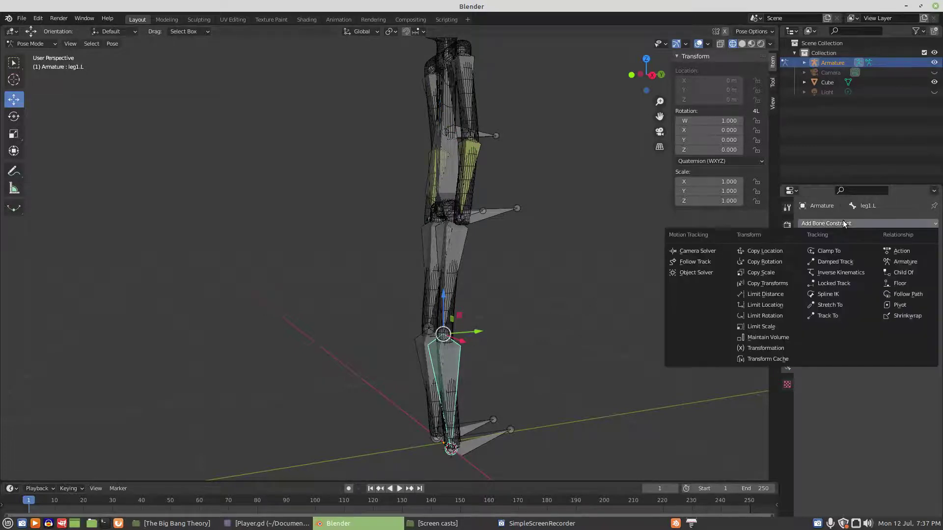
{"action": "left_click", "coordinate": [836, 273]}
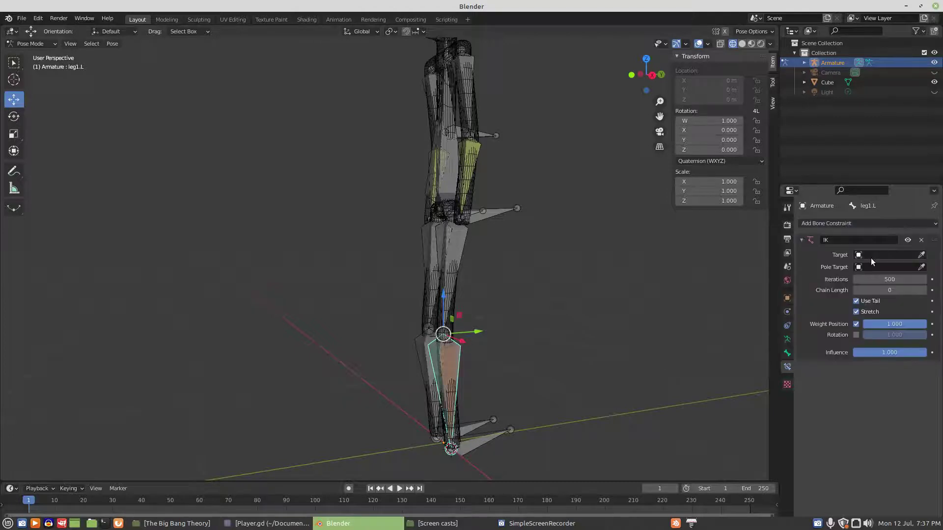
{"action": "left_click", "coordinate": [877, 254]}
{"action": "left_click", "coordinate": [848, 268]}
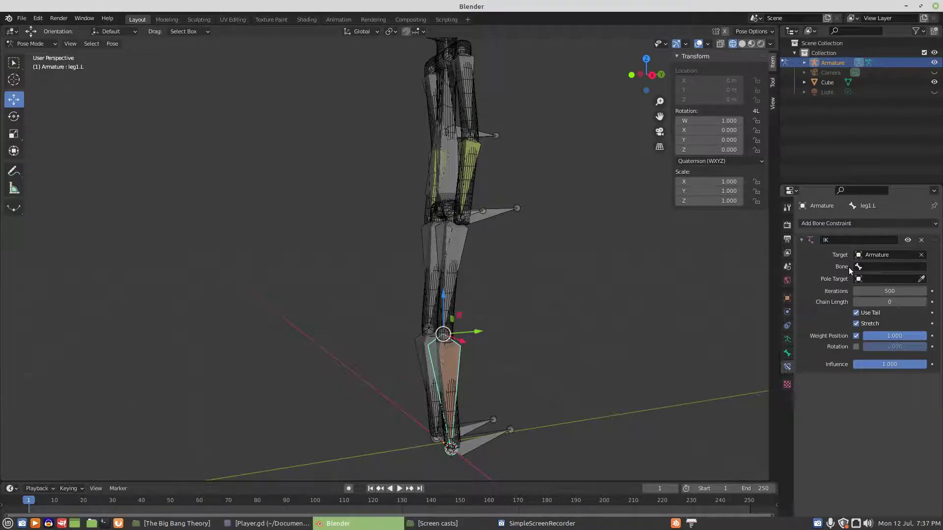
Step: Set the leg1.L IK constraint's chain length to 2 and its target bone to legik.L
{"action": "left_click", "coordinate": [923, 302]}
{"action": "left_click", "coordinate": [923, 302]}
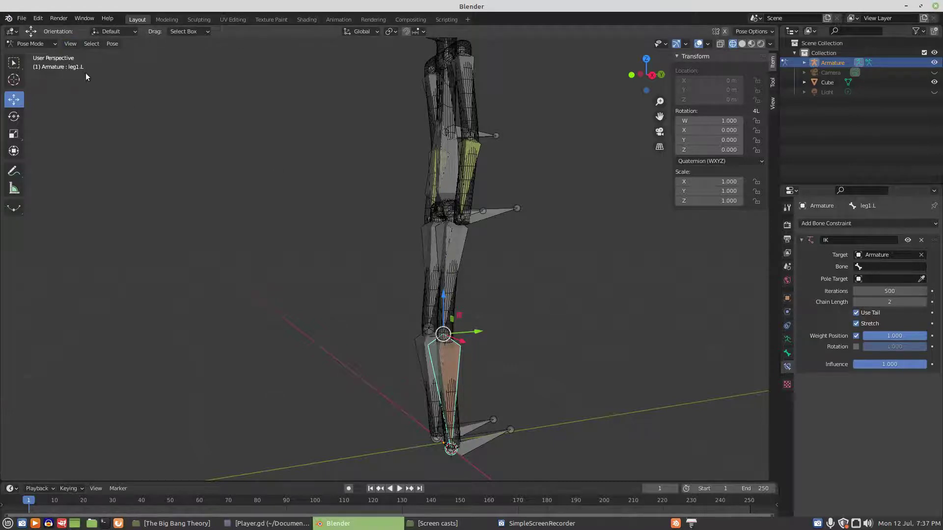
{"action": "left_click", "coordinate": [878, 268]}
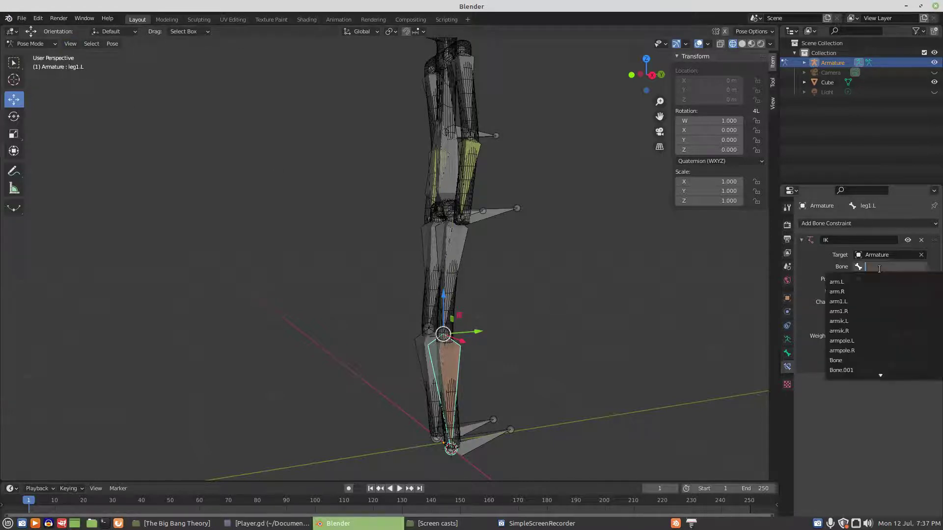
{"action": "scroll", "coordinate": [864, 347], "scroll_direction": "down", "scroll_amount": 3}
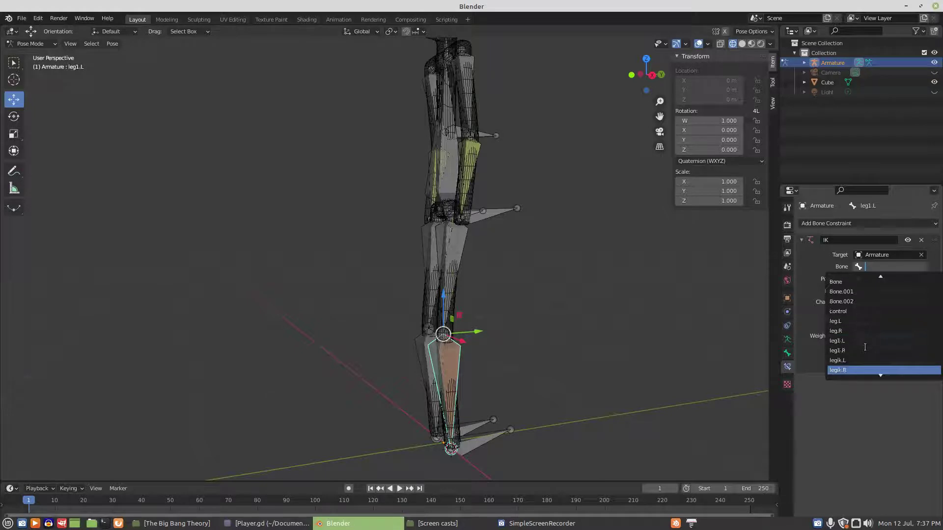
{"action": "left_click", "coordinate": [850, 360]}
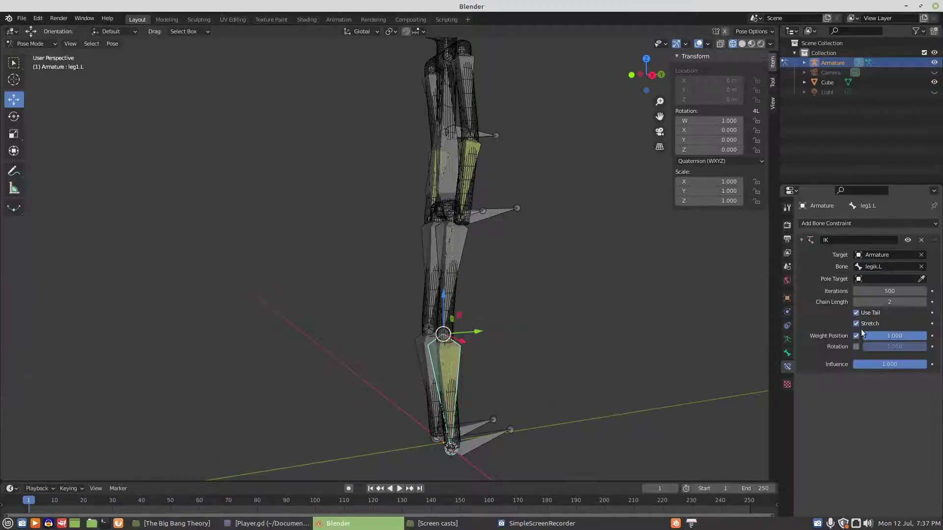
Step: Set the leg1.L IK constraint's pole target to bone legpole.L of the Armature, with a pole angle of 90°
{"action": "left_click", "coordinate": [879, 279]}
{"action": "left_click", "coordinate": [858, 294]}
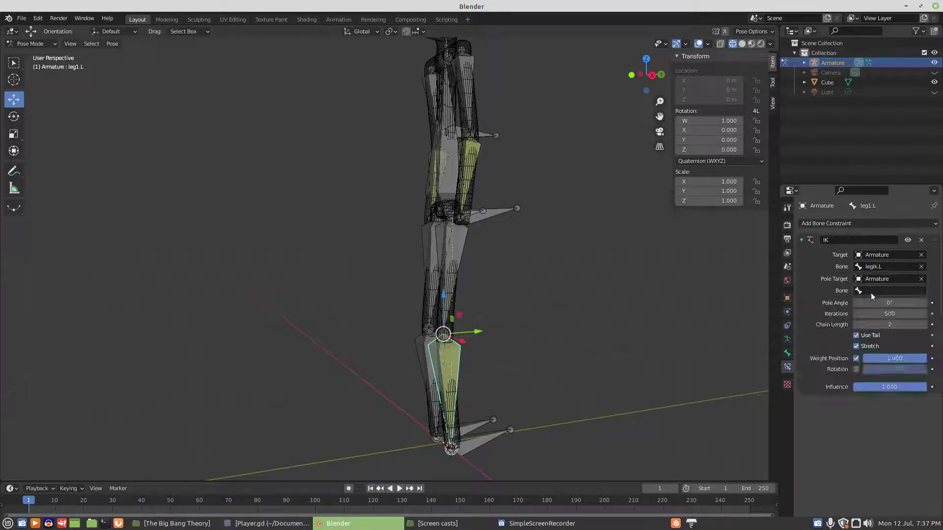
{"action": "left_click", "coordinate": [872, 291]}
{"action": "scroll", "coordinate": [855, 359], "scroll_direction": "down", "scroll_amount": 10}
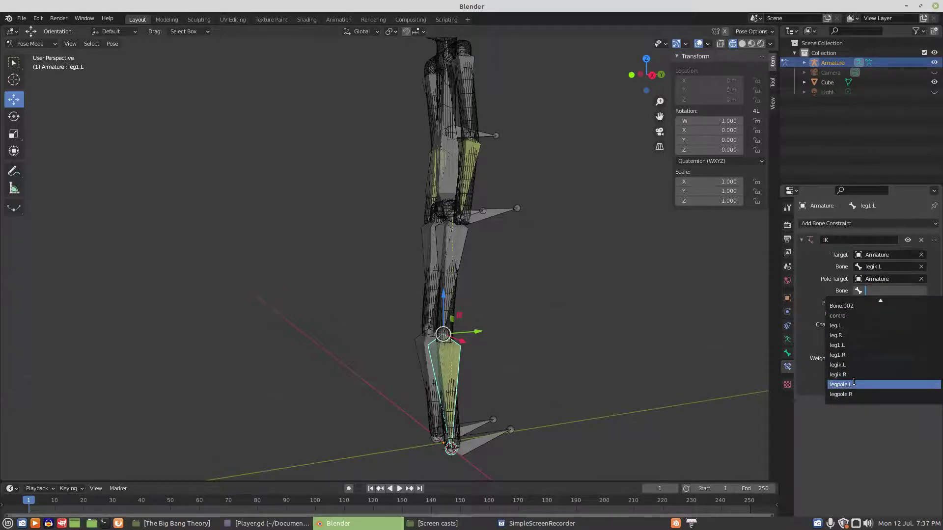
{"action": "left_click", "coordinate": [853, 384]}
{"action": "left_click", "coordinate": [892, 303]}
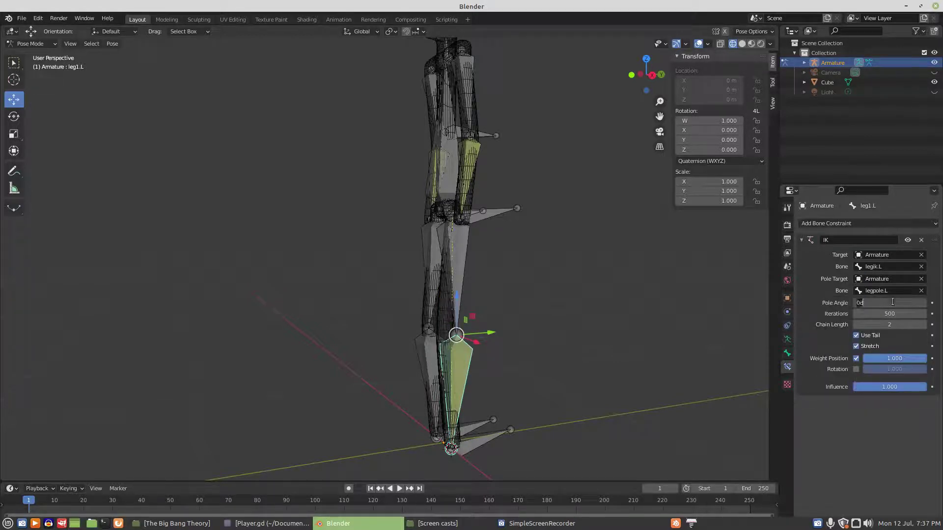
{"action": "type", "text": "90"}
{"action": "key", "text": "Return"}
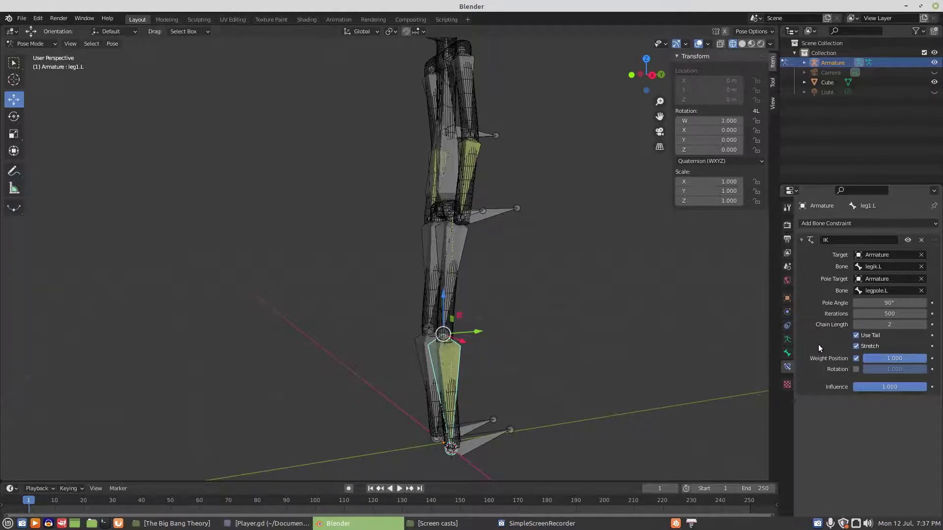
Step: Add an Inverse Kinematics constraint to the right lower-leg bone leg1.R, targeting bone legik.R of the Armature with chain length 2
{"action": "left_click", "coordinate": [419, 346]}
{"action": "left_click", "coordinate": [840, 225]}
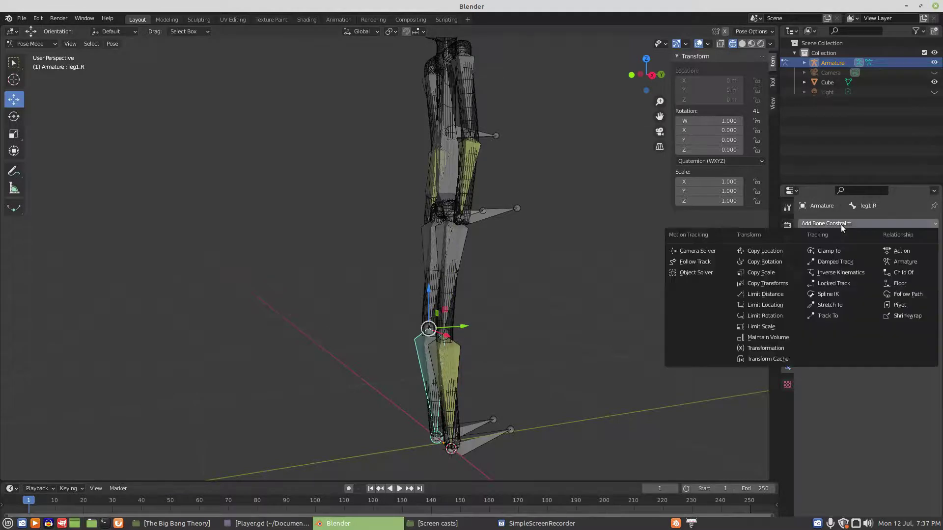
{"action": "left_click", "coordinate": [839, 273]}
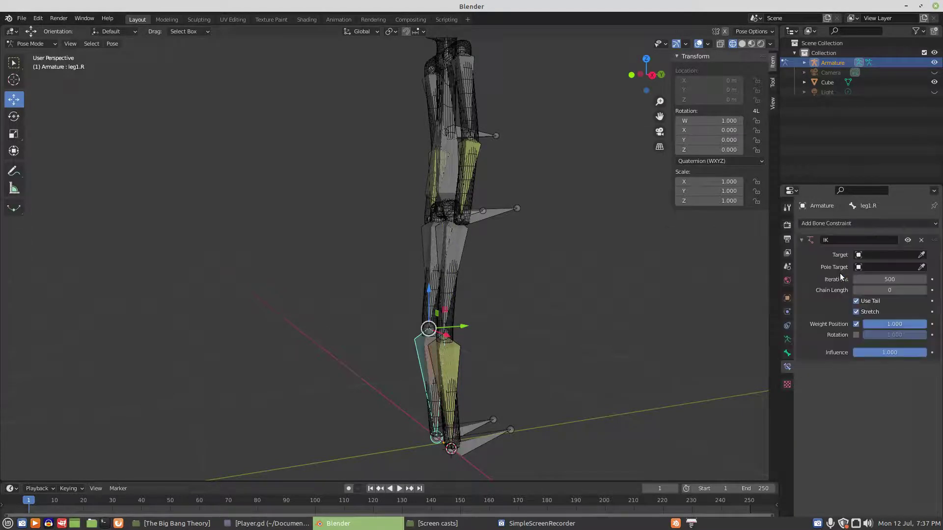
{"action": "left_click", "coordinate": [872, 256]}
{"action": "left_click", "coordinate": [883, 270]}
{"action": "left_click", "coordinate": [885, 268]}
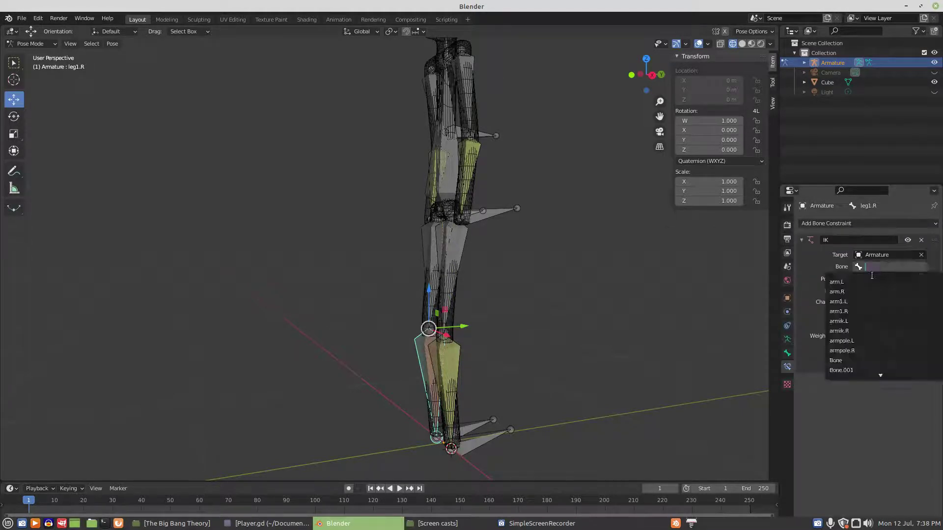
{"action": "scroll", "coordinate": [848, 364], "scroll_direction": "down", "scroll_amount": 10}
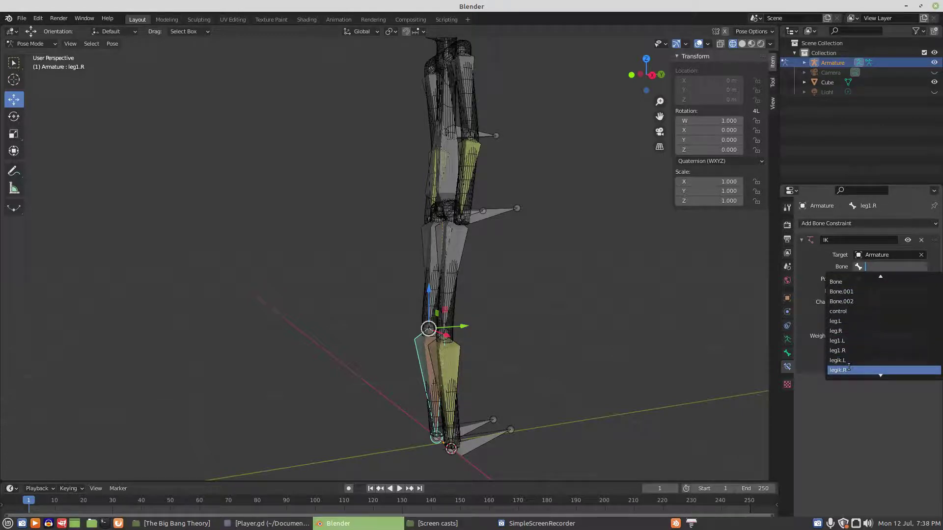
{"action": "left_click", "coordinate": [848, 369]}
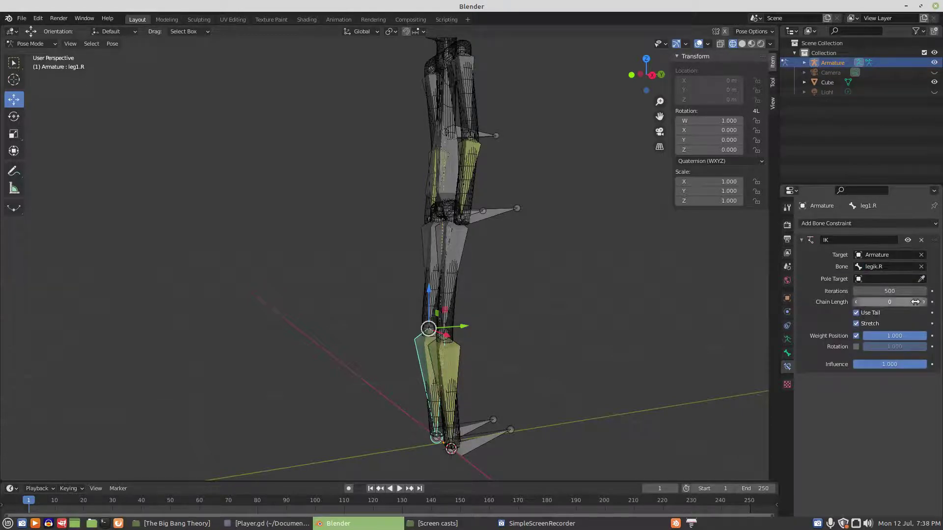
Step: Set the leg1.R IK constraint's pole target to bone legpole.R of the Armature, with a pole angle of 90°
{"action": "left_click", "coordinate": [878, 278]}
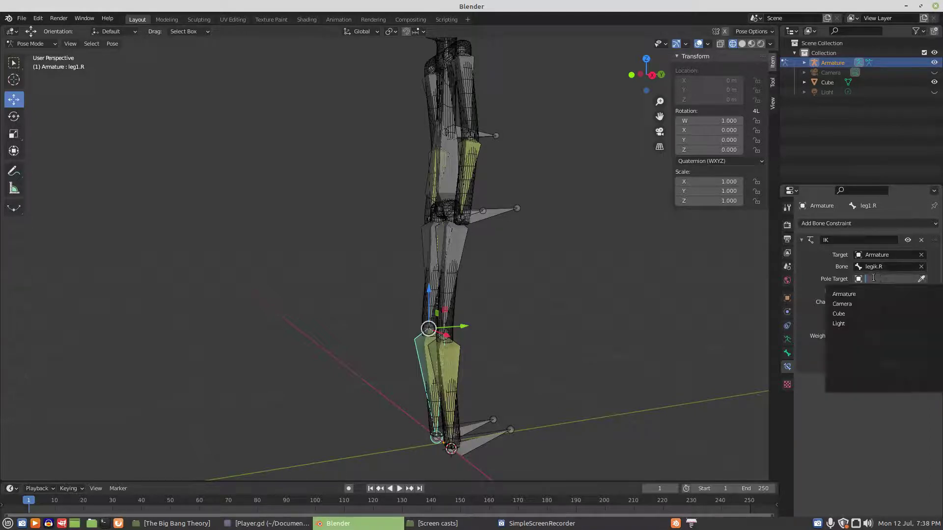
{"action": "left_click", "coordinate": [860, 293]}
{"action": "left_click", "coordinate": [879, 290]}
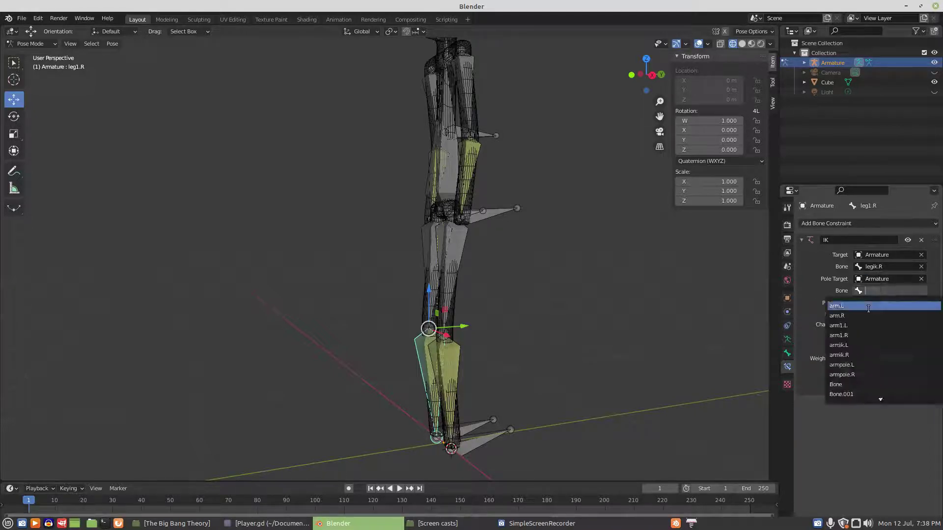
{"action": "scroll", "coordinate": [857, 392], "scroll_direction": "down", "scroll_amount": 10}
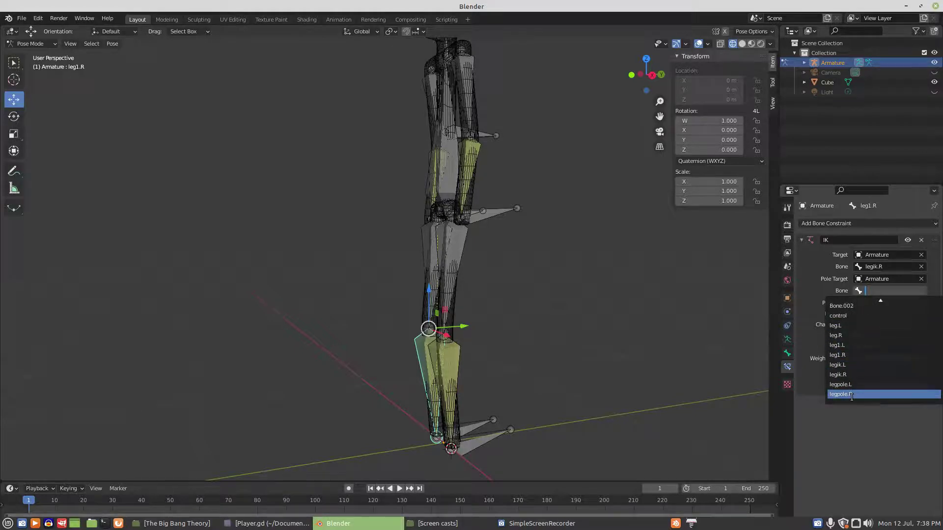
{"action": "left_click", "coordinate": [850, 395]}
{"action": "left_click", "coordinate": [877, 301]}
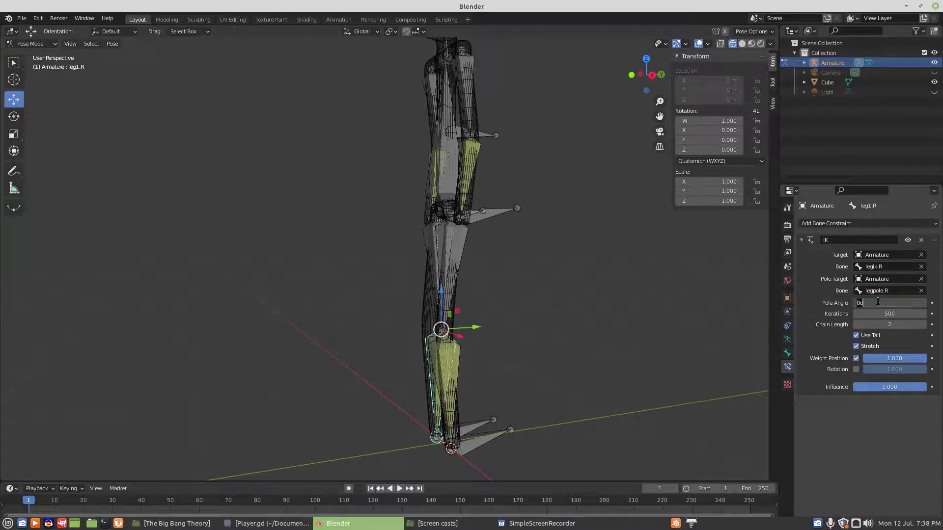
{"action": "type", "text": "90"}
{"action": "key", "text": "Return"}
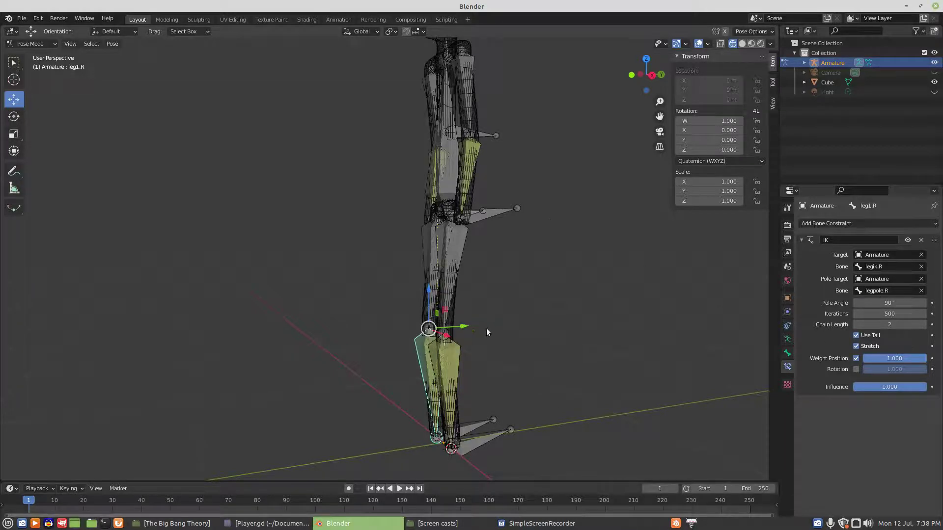
Step: Switch to Object Mode and apply all transforms to the Armature and the Cube body mesh together
{"action": "scroll", "coordinate": [485, 328], "scroll_direction": "down", "scroll_amount": 4}
{"action": "mouse_move", "coordinate": [311, 323]}
{"action": "middle_mouse_down"}
{"action": "mouse_move", "coordinate": [461, 326]}
{"action": "mouse_move", "coordinate": [309, 328]}
{"action": "middle_mouse_up"}
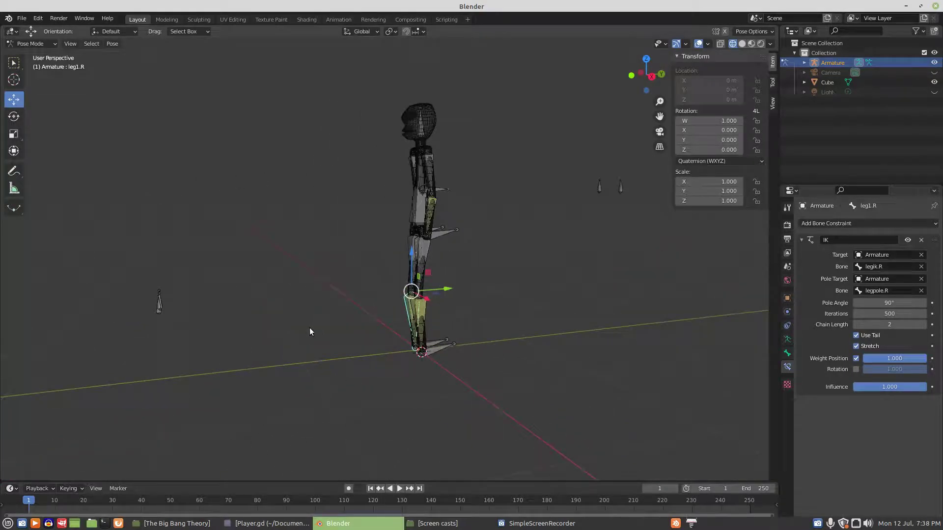
{"action": "left_click", "coordinate": [53, 45]}
{"action": "left_click", "coordinate": [22, 55]}
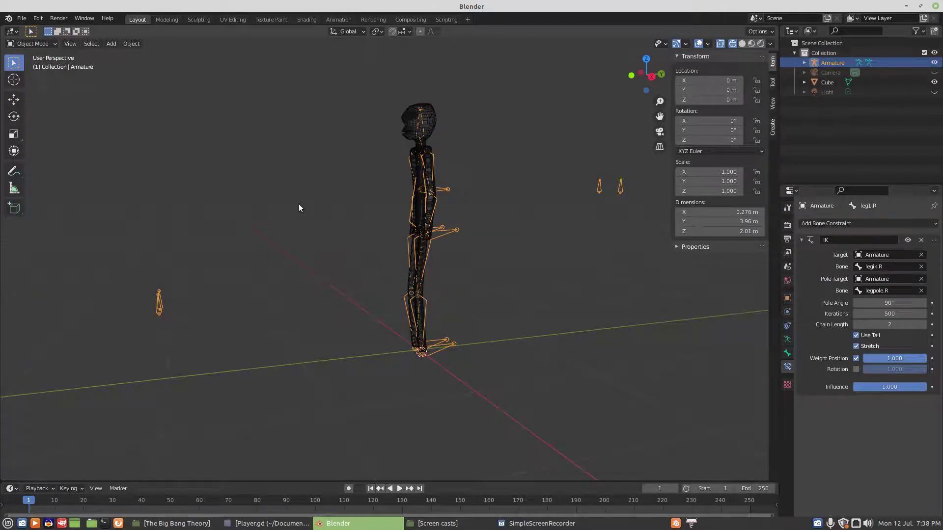
{"action": "left_click", "coordinate": [412, 128], "text": "shift"}
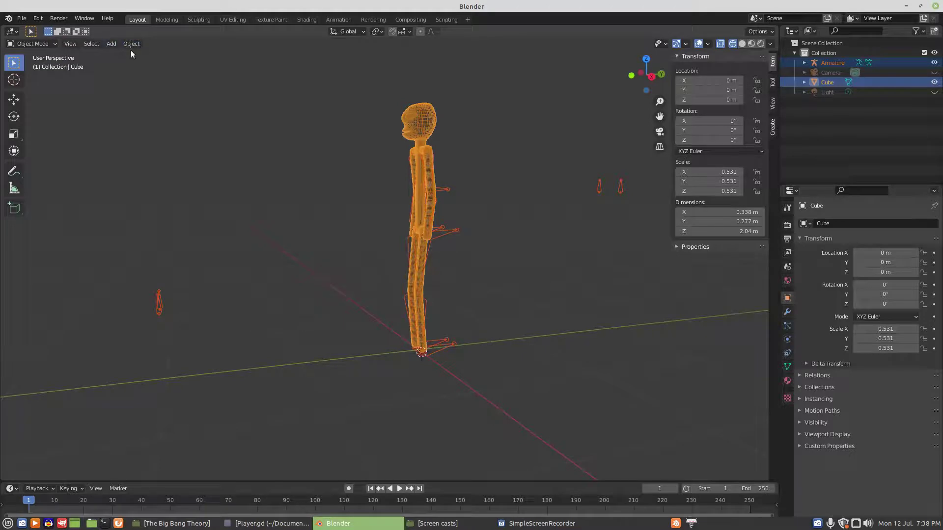
{"action": "key", "text": "KP_7"}
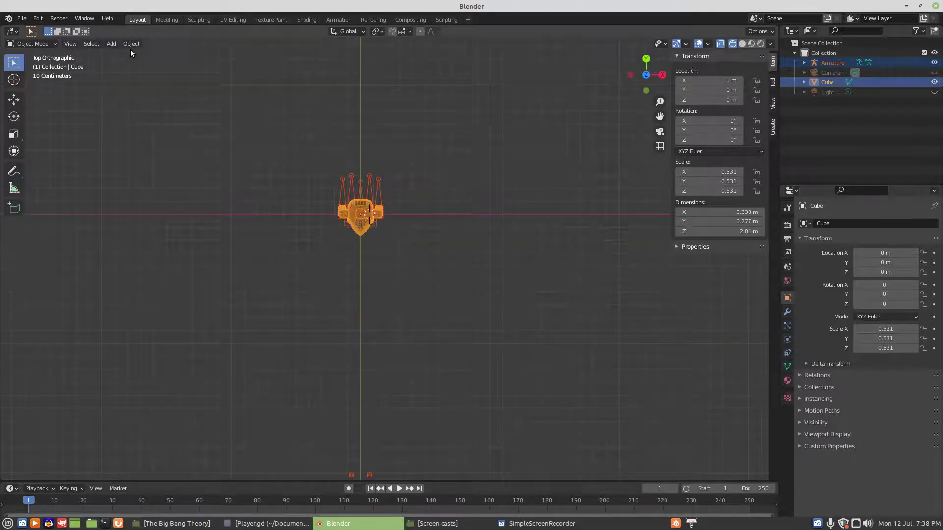
{"action": "left_click", "coordinate": [132, 45]}
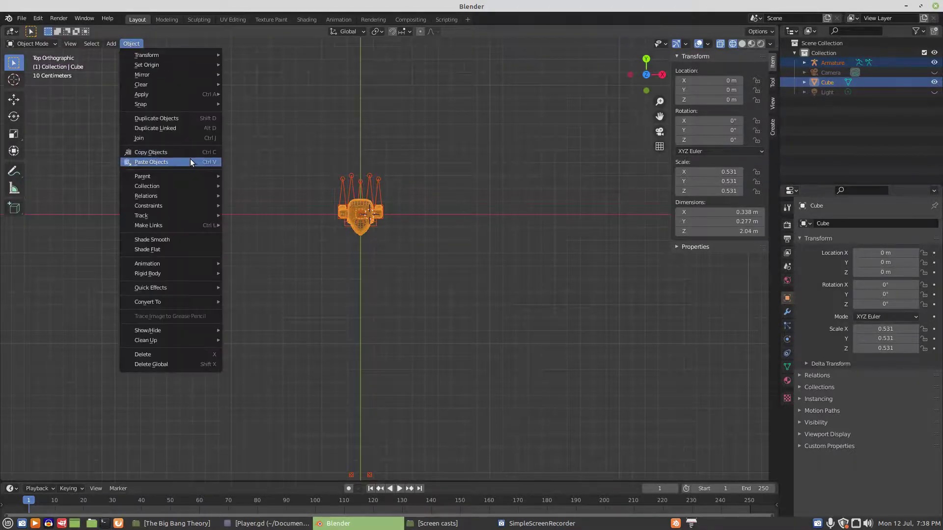
{"action": "mouse_move", "coordinate": [178, 92]}
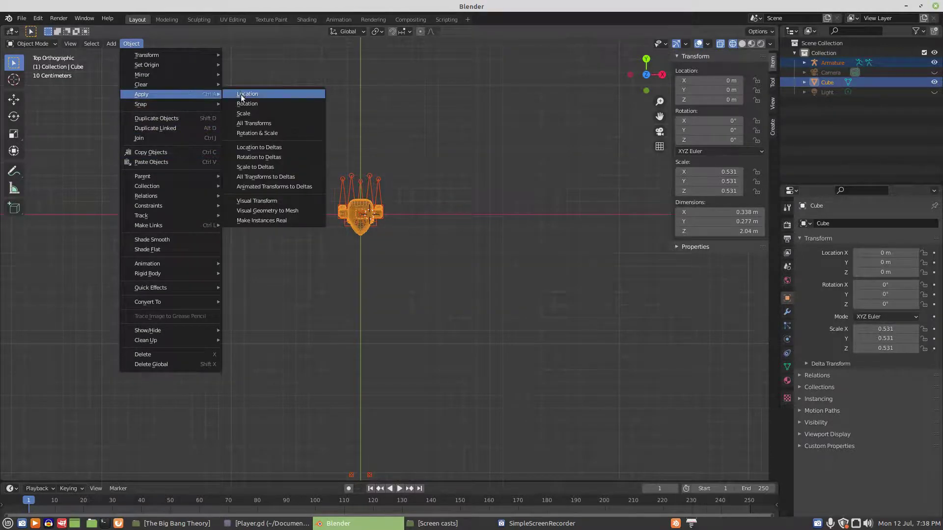
{"action": "left_click", "coordinate": [244, 124]}
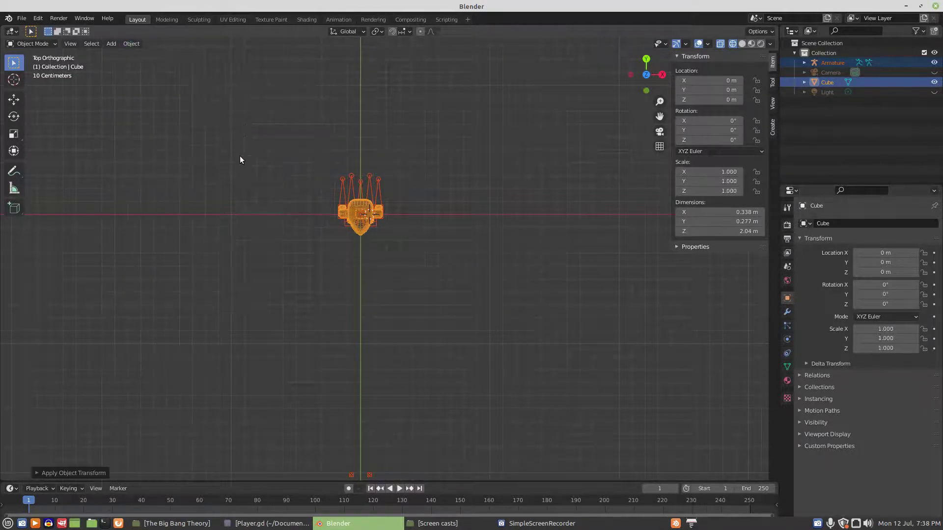
{"action": "middle_click_drag", "start_coordinate": [298, 293], "coordinate": [300, 204]}
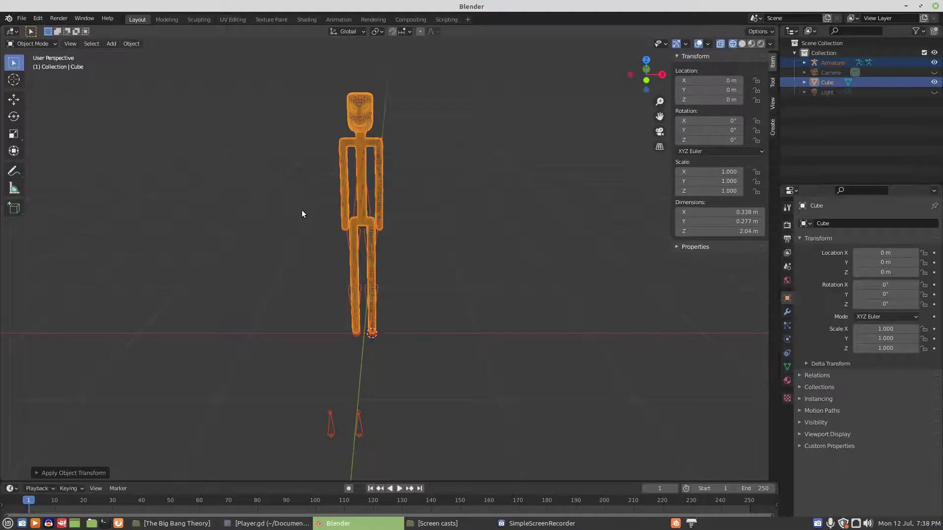
Step: Parent the Cube body mesh to the Armature using Armature Deform with automatic weights
{"action": "left_click", "coordinate": [360, 183]}
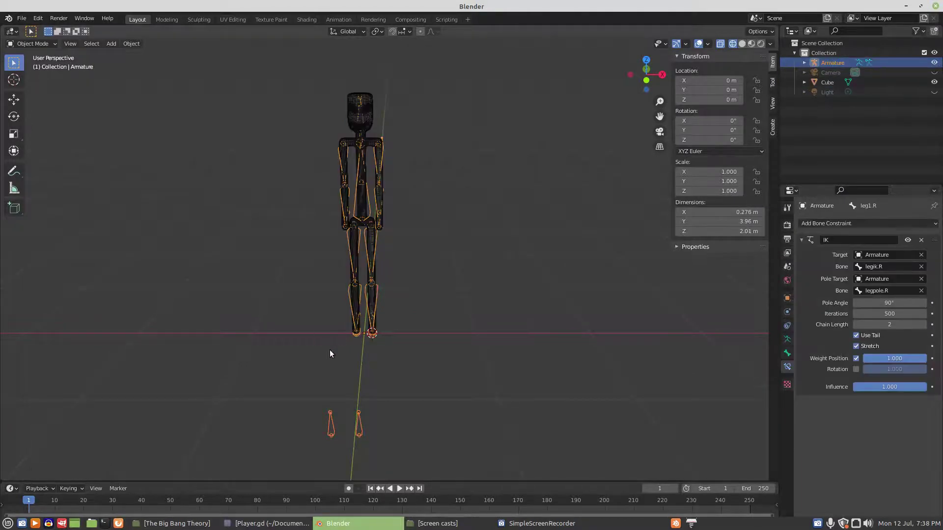
{"action": "left_click", "coordinate": [369, 237]}
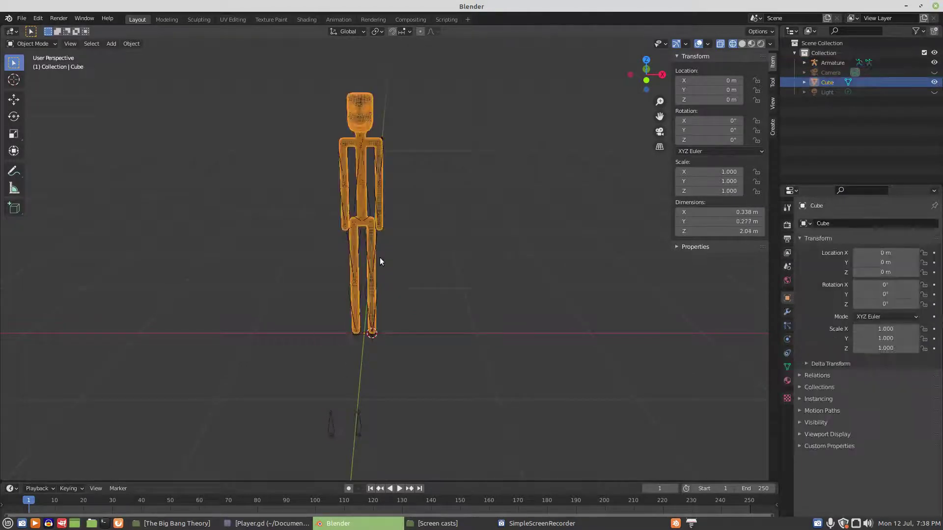
{"action": "left_click", "coordinate": [358, 420], "text": "shift"}
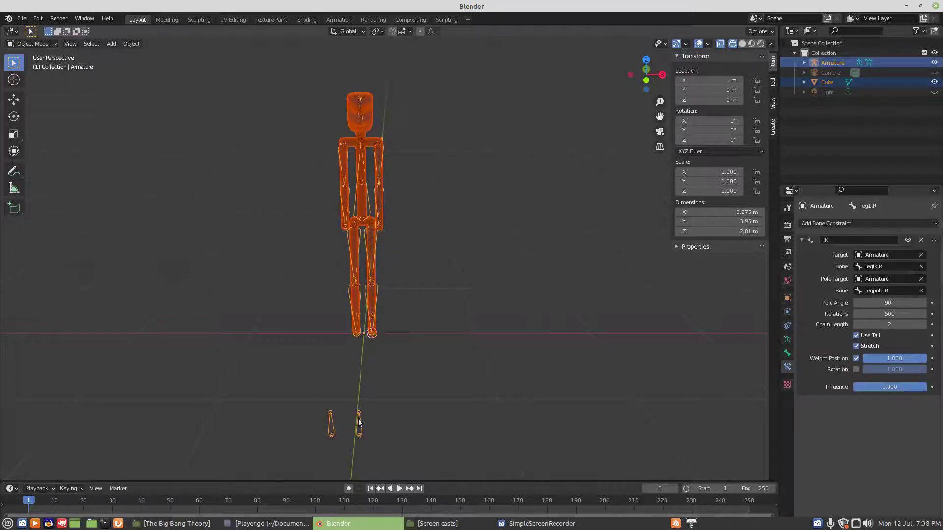
{"action": "key", "text": "ctrl+p"}
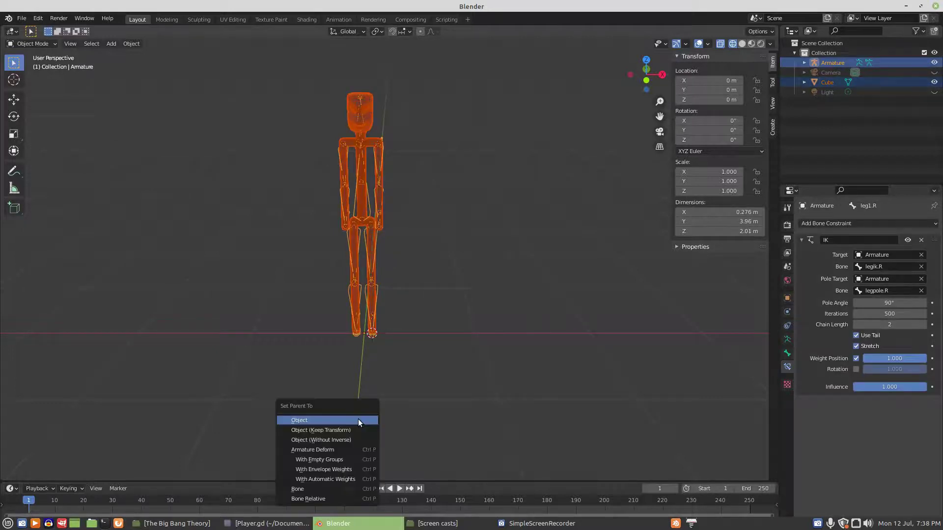
{"action": "left_click", "coordinate": [337, 479]}
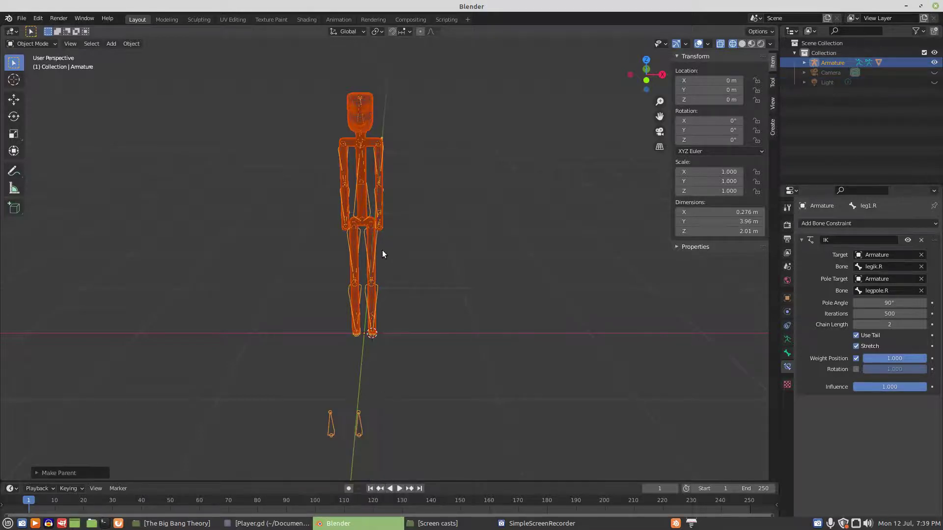
Step: Switch the Armature to Pose Mode and test the left arm by moving IK bone armik.L in front view, cancelling the move
{"action": "left_click", "coordinate": [358, 427]}
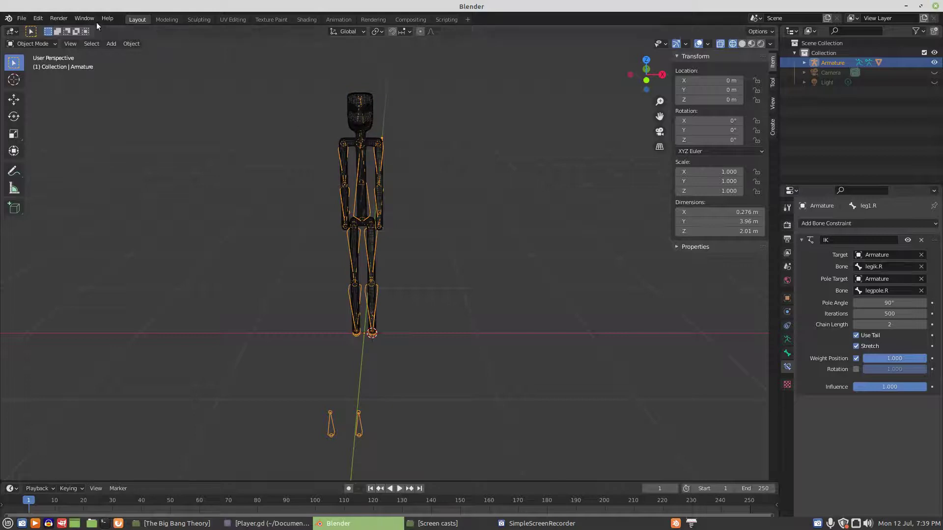
{"action": "left_click", "coordinate": [54, 43]}
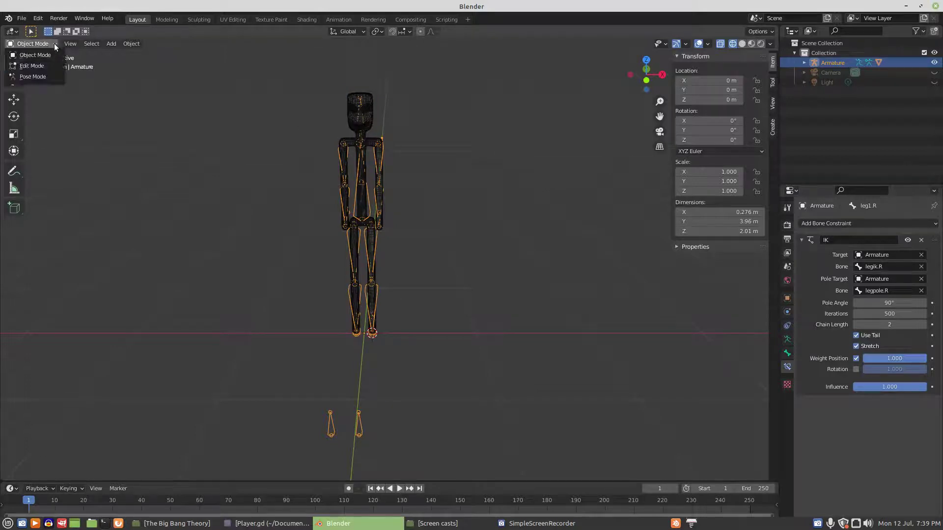
{"action": "left_click", "coordinate": [36, 78]}
{"action": "middle_click_drag", "start_coordinate": [405, 204], "coordinate": [338, 202]}
{"action": "left_click", "coordinate": [437, 231]}
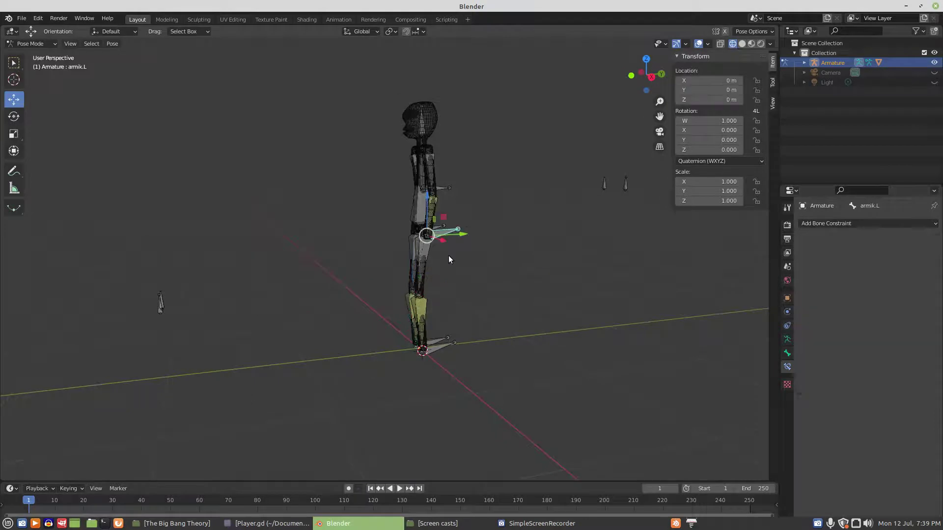
{"action": "key", "text": "KP_1"}
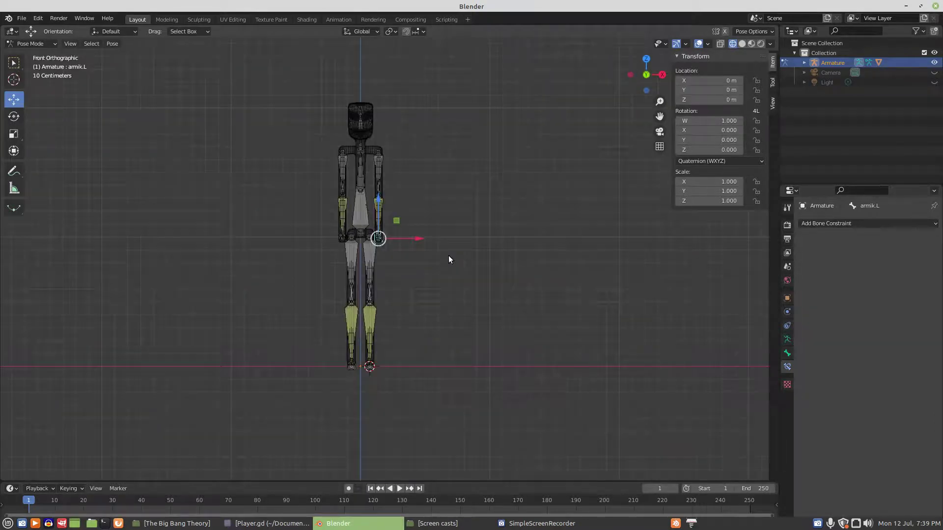
{"action": "key", "text": "g"}
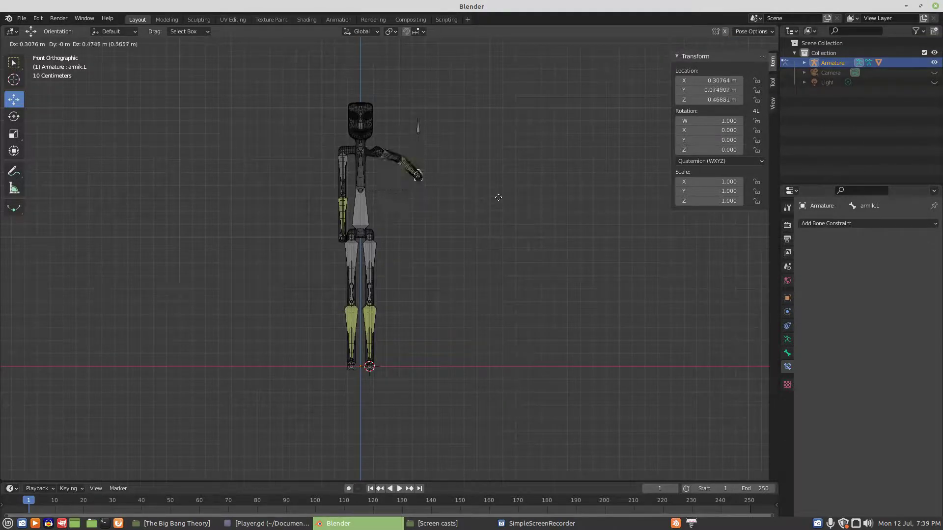
{"action": "key", "text": "Escape"}
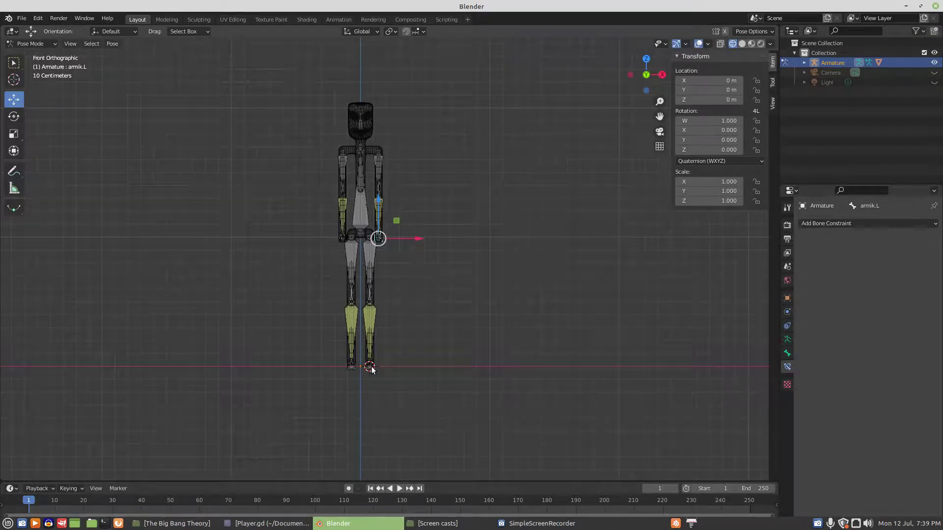
Step: Test the left leg deformation by moving IK bone legik.L outward and upward, cancelling the move
{"action": "middle_click_drag", "start_coordinate": [428, 369], "coordinate": [373, 373]}
{"action": "left_click", "coordinate": [413, 355]}
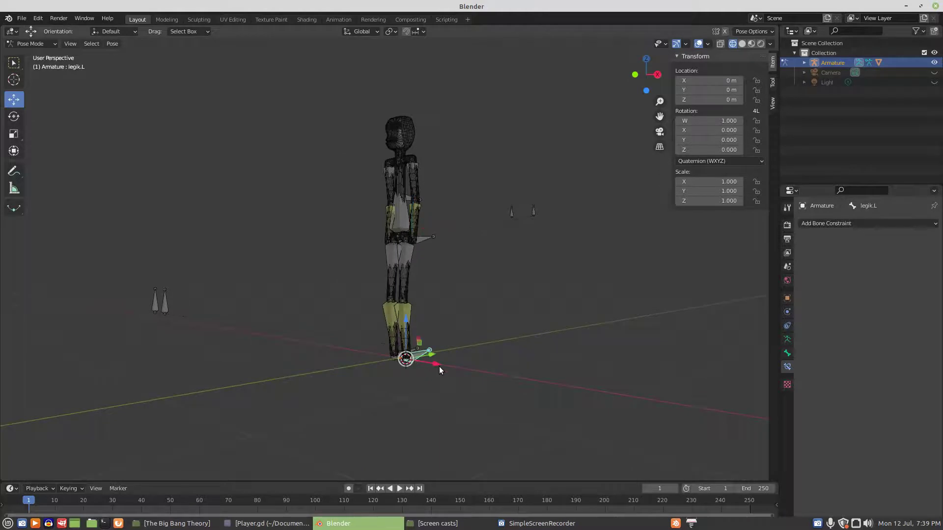
{"action": "key", "text": "g"}
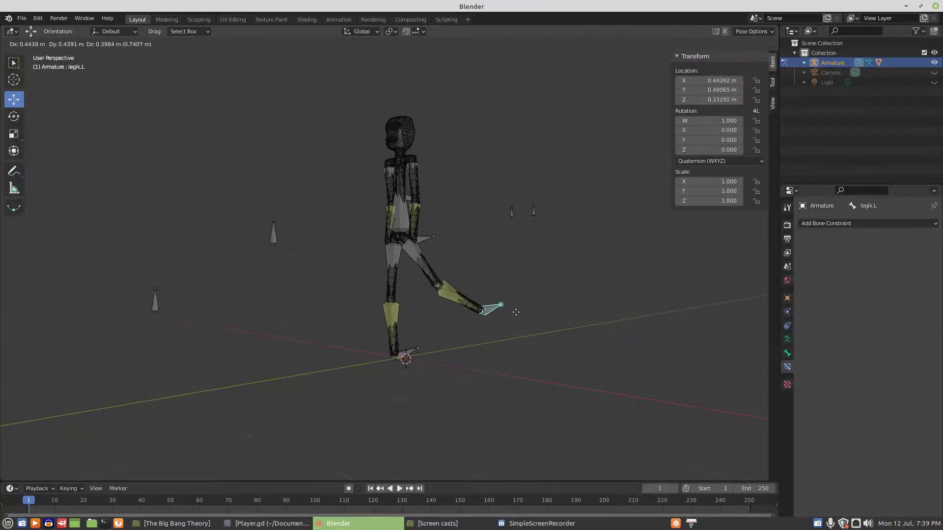
{"action": "key", "text": "Escape"}
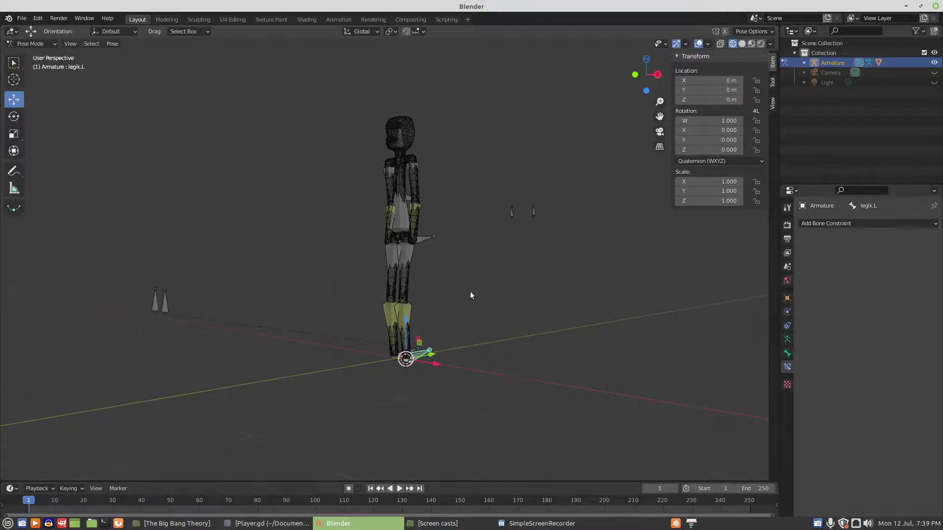
Step: Test the body by lowering the control bone about 0.37 m along global Z, and clear its location
{"action": "key", "text": "KP_3"}
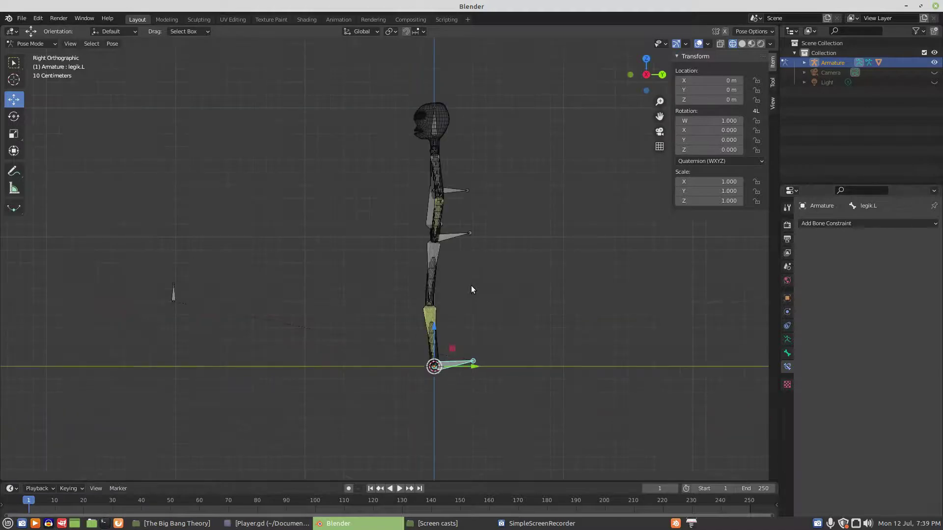
{"action": "left_click", "coordinate": [450, 190]}
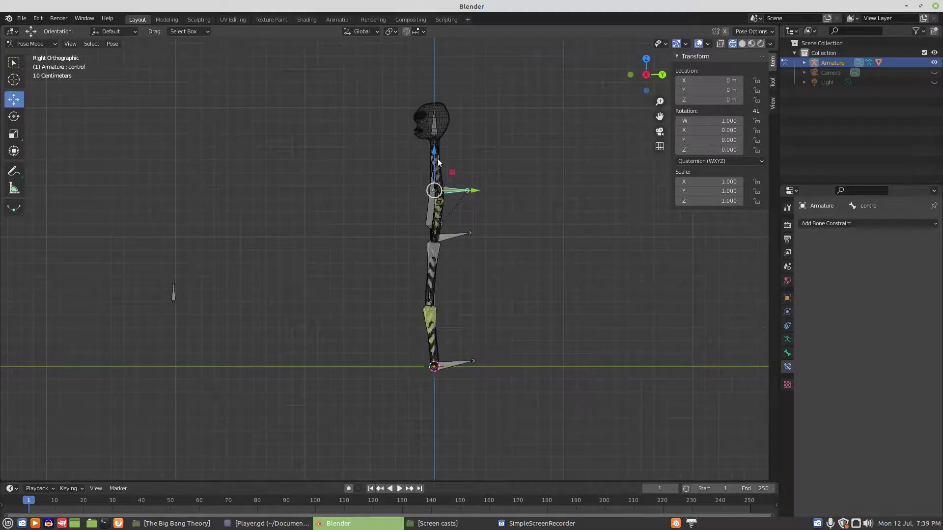
{"action": "key", "text": "g"}
{"action": "key", "text": "z"}
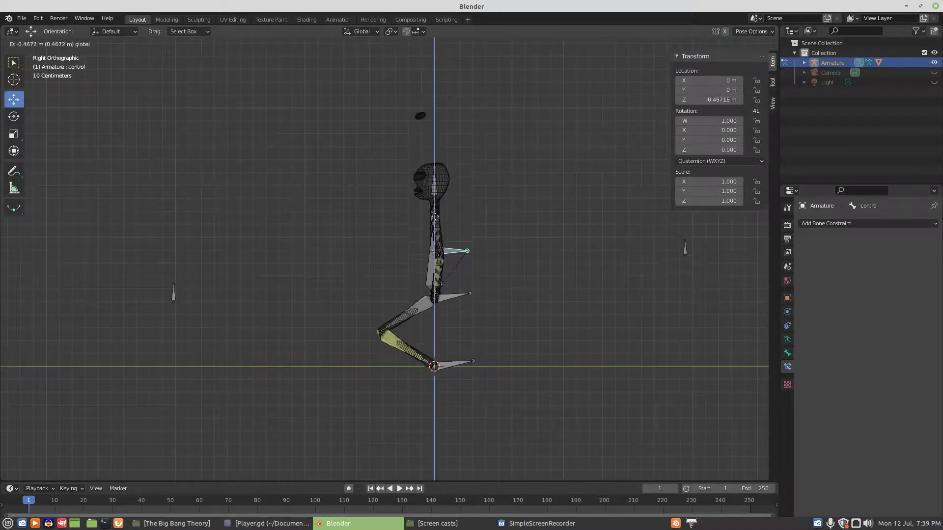
{"action": "left_click", "coordinate": [435, 206]}
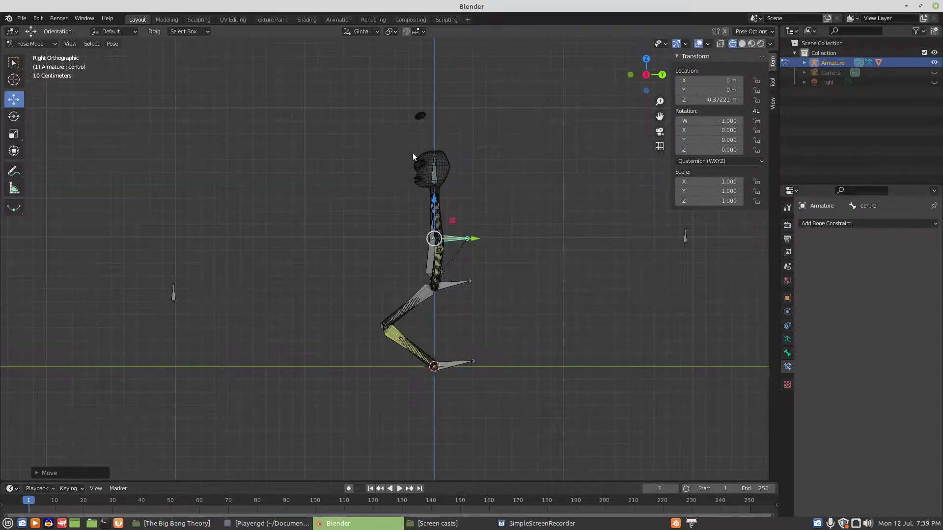
{"action": "mouse_move", "coordinate": [412, 152]}
{"action": "middle_mouse_down"}
{"action": "mouse_move", "coordinate": [506, 168]}
{"action": "mouse_move", "coordinate": [413, 164]}
{"action": "middle_mouse_up"}
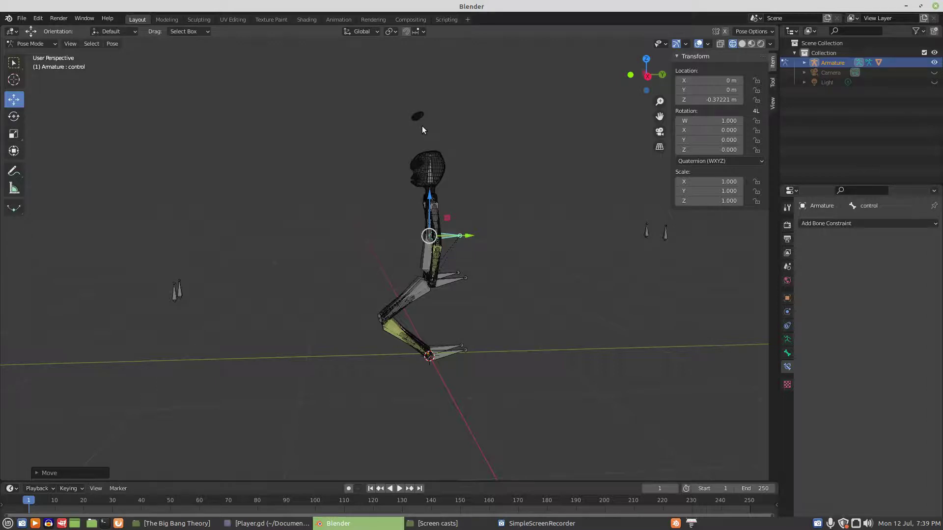
{"action": "key", "text": "alt+g"}
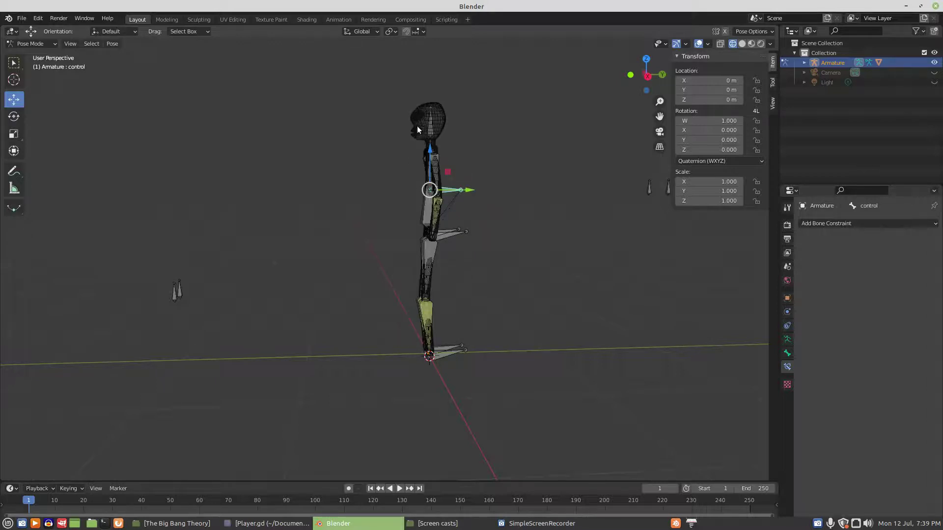
Step: Switch the Armature to Edit Mode and snap the 3D cursor to the head bone
{"action": "middle_click_drag", "start_coordinate": [417, 126], "coordinate": [383, 285], "text": "shift"}
{"action": "scroll", "coordinate": [429, 246], "scroll_direction": "up", "scroll_amount": 4}
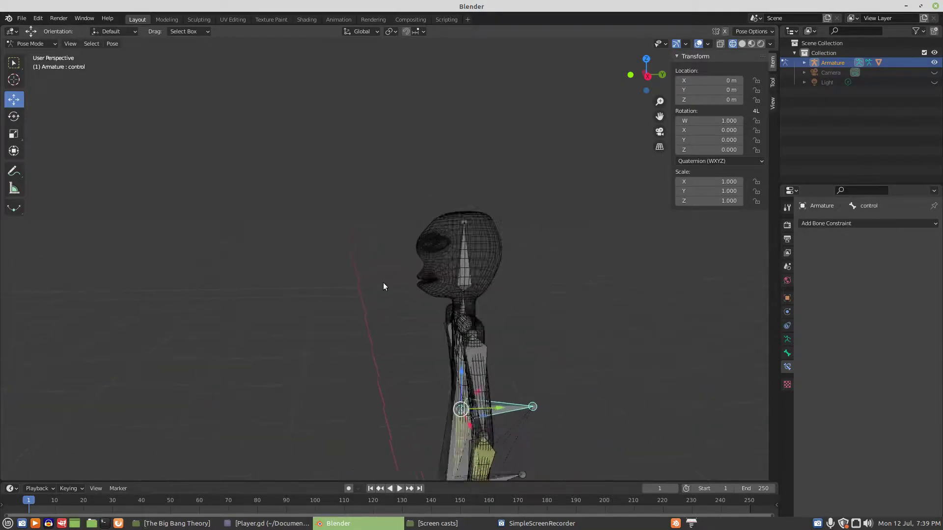
{"action": "scroll", "coordinate": [425, 297], "scroll_direction": "up", "scroll_amount": 5}
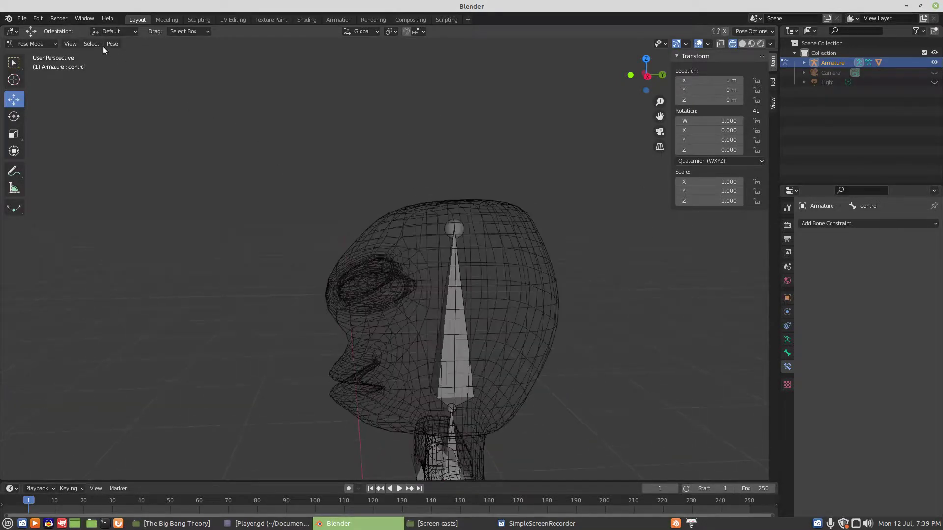
{"action": "left_click", "coordinate": [53, 43]}
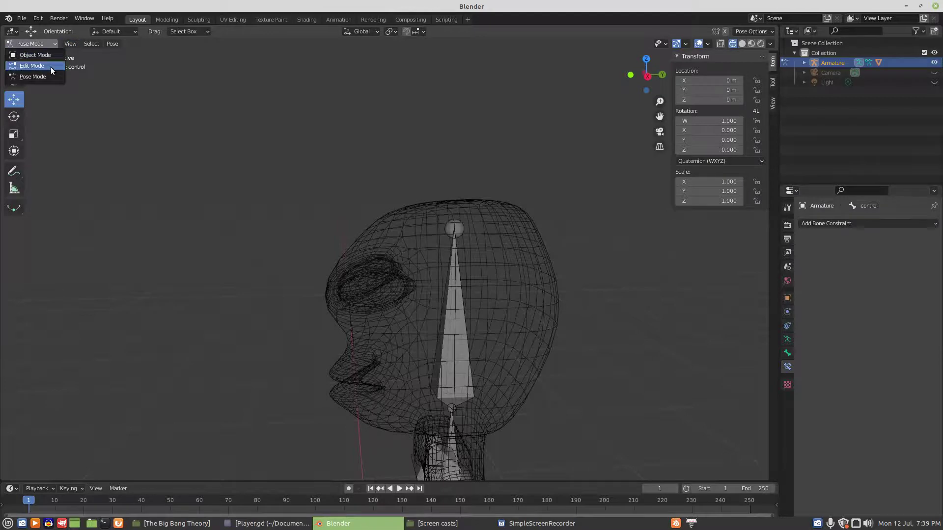
{"action": "left_click", "coordinate": [51, 67]}
{"action": "left_click", "coordinate": [457, 305]}
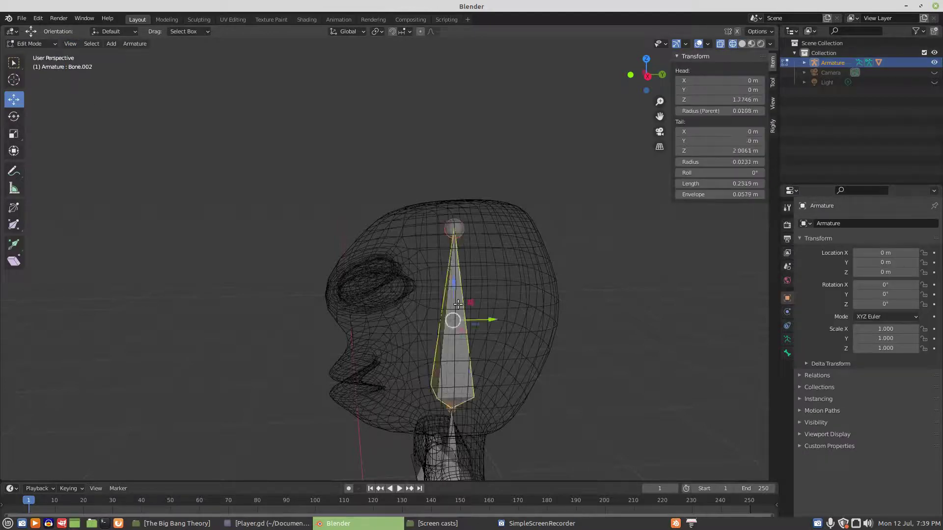
{"action": "middle_click_drag", "start_coordinate": [412, 330], "coordinate": [492, 324]}
{"action": "scroll", "coordinate": [493, 323], "scroll_direction": "down", "scroll_amount": 3}
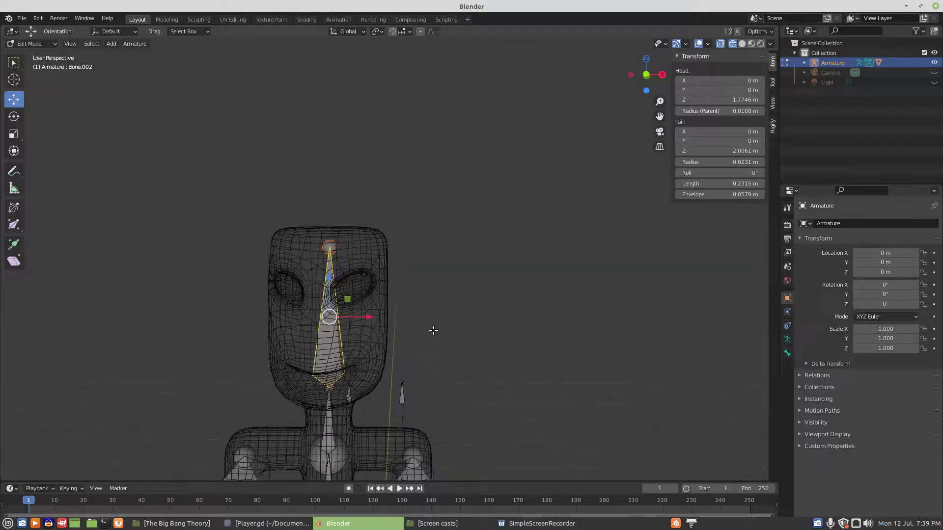
{"action": "key", "text": "shift+s"}
{"action": "left_click", "coordinate": [429, 410]}
{"action": "key", "text": "KP_1"}
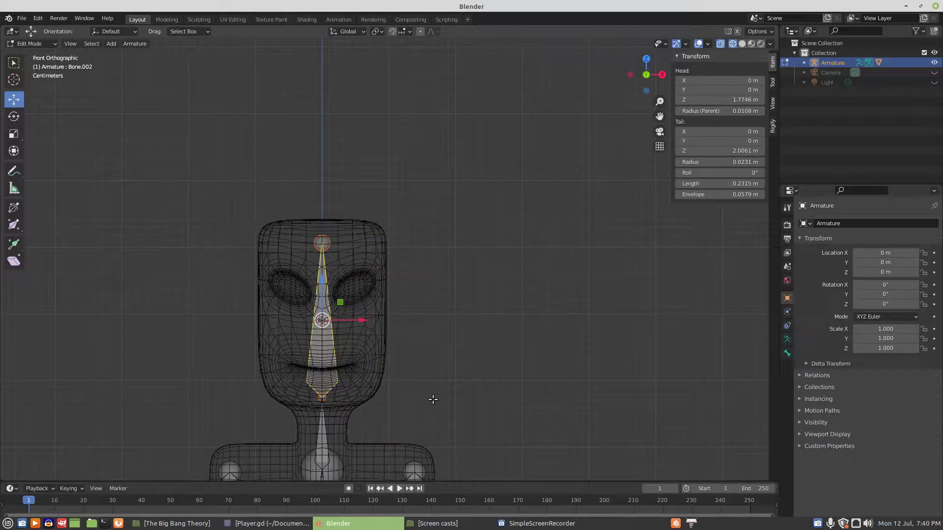
Step: Add a bone at the 3D cursor and lower its tip along Z to shorten it to about 0.1 m
{"action": "key", "text": "shift+a"}
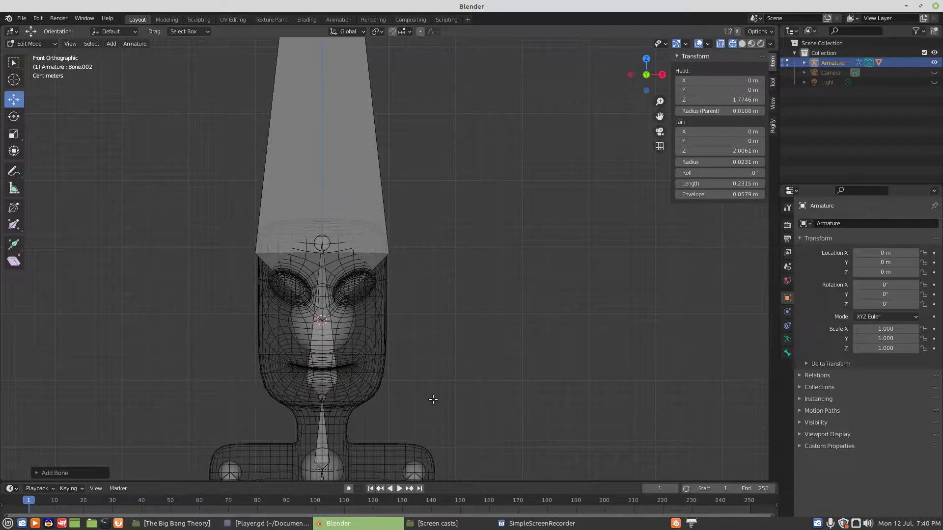
{"action": "left_click", "coordinate": [433, 400]}
{"action": "scroll", "coordinate": [437, 357], "scroll_direction": "down", "scroll_amount": 5}
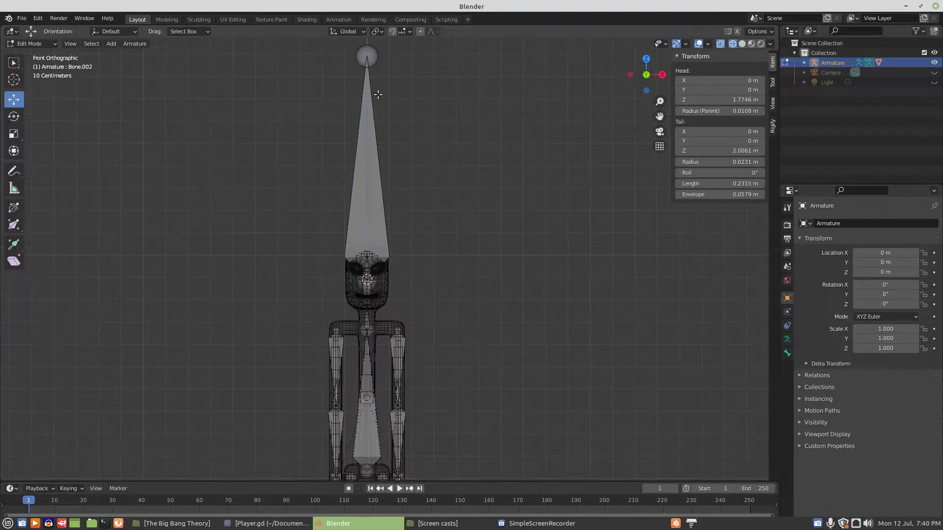
{"action": "left_click", "coordinate": [367, 57]}
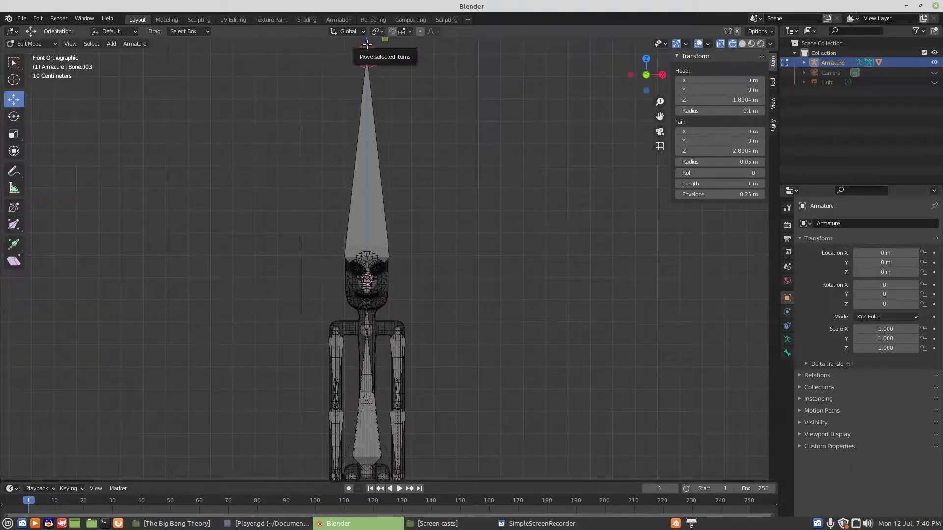
{"action": "key", "text": "g"}
{"action": "key", "text": "z"}
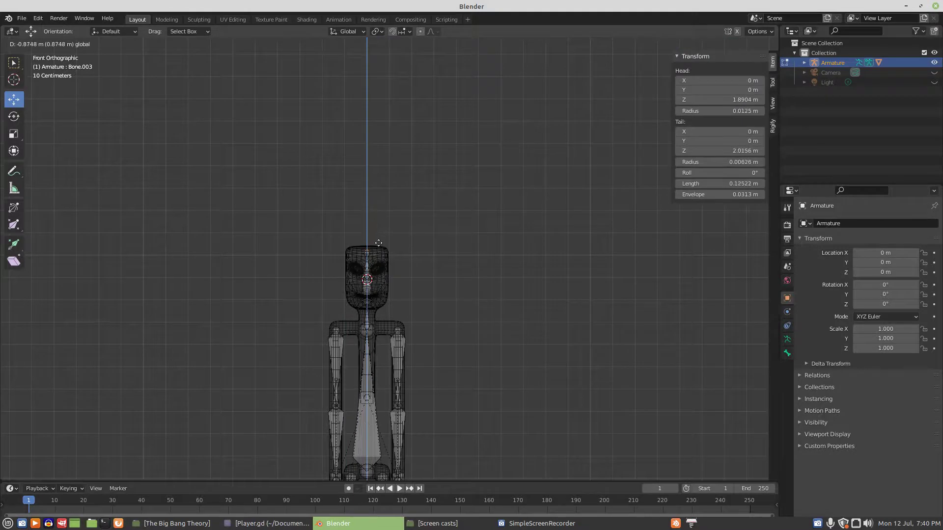
{"action": "left_click", "coordinate": [380, 249]}
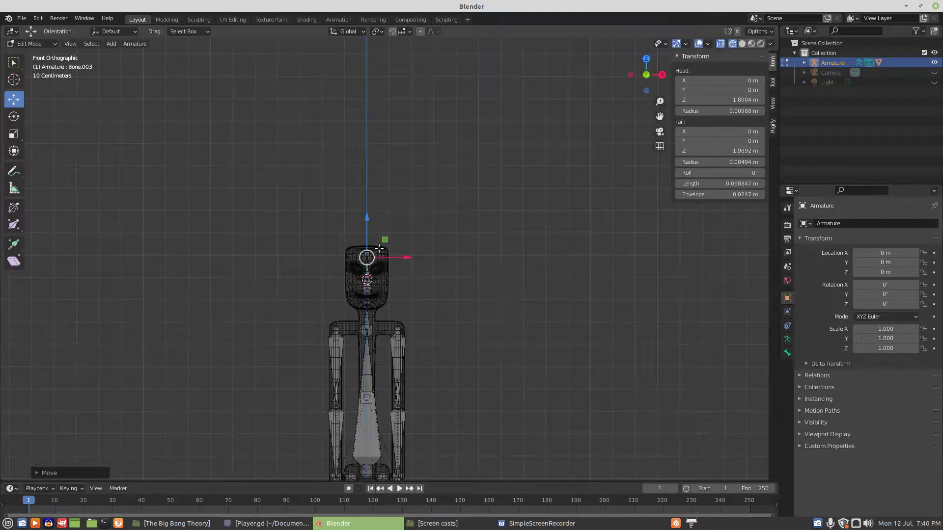
Step: Rotate the new short head bone by 90° in front view
{"action": "left_click", "coordinate": [367, 268]}
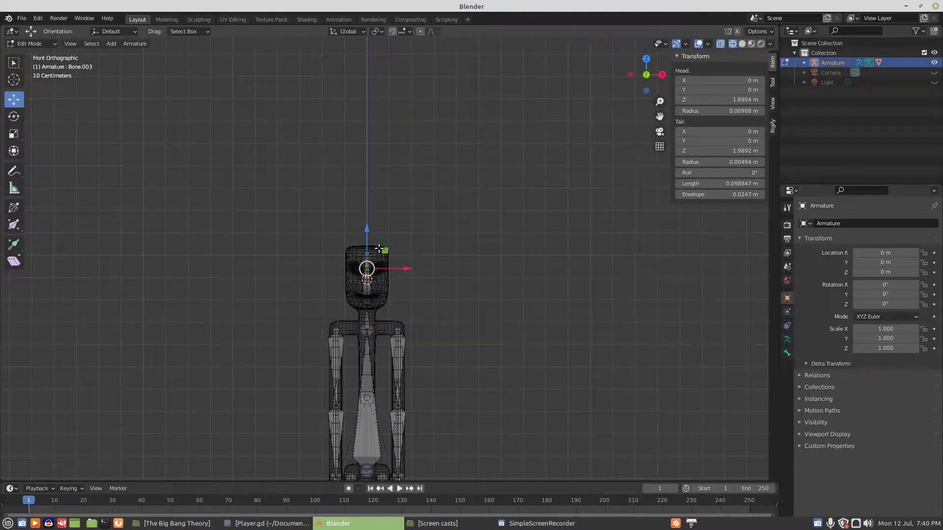
{"action": "type", "text": "r90"}
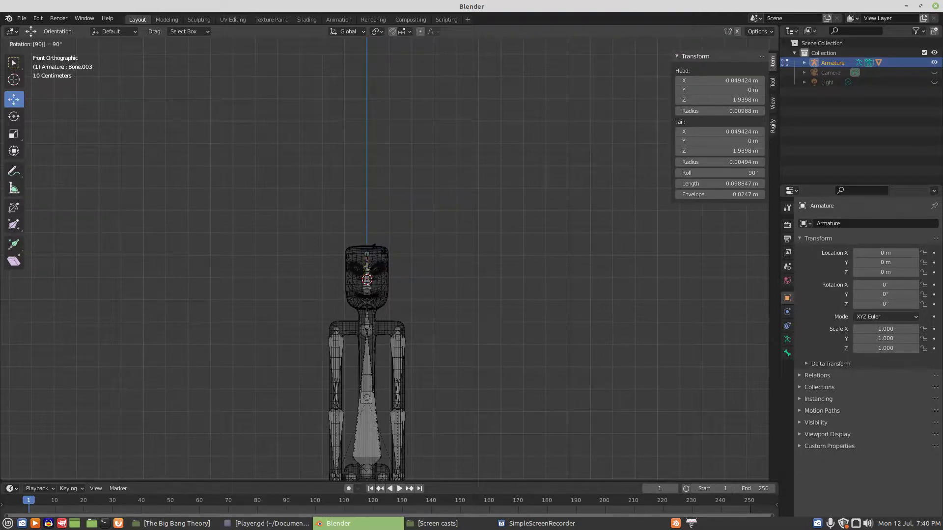
{"action": "key", "text": "Return"}
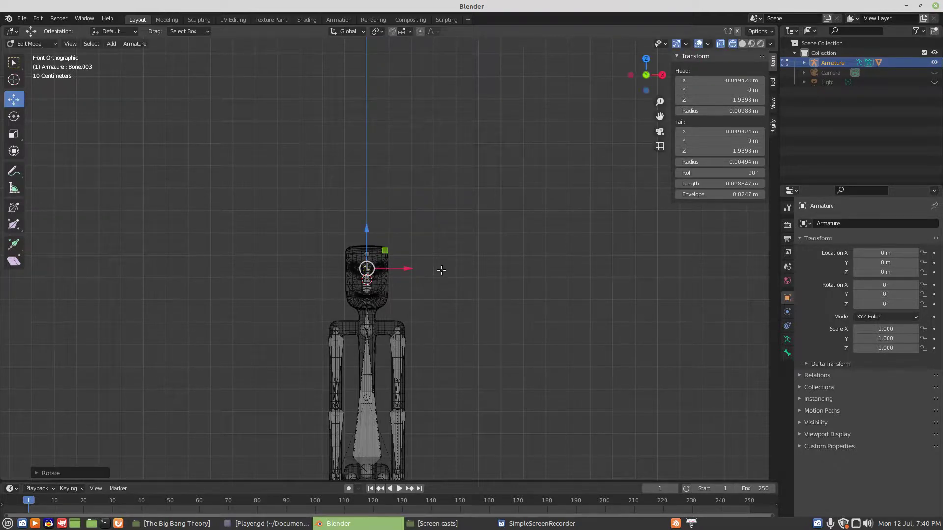
{"action": "key", "text": "KP_3"}
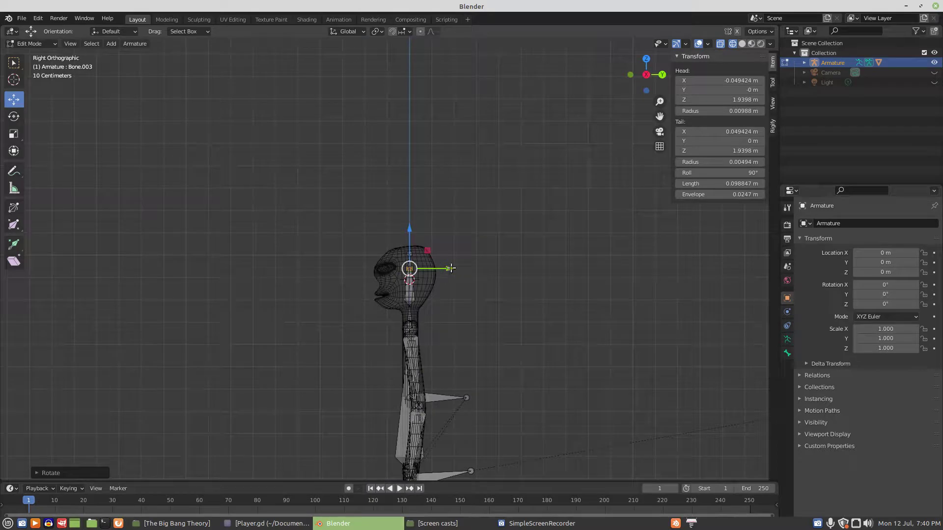
Step: Move the short head bone forward about 0.11 m along Y to the eyes
{"action": "left_click_drag", "start_coordinate": [451, 268], "coordinate": [426, 269]}
{"action": "scroll", "coordinate": [426, 269], "scroll_direction": "up", "scroll_amount": 5}
{"action": "middle_click_drag", "start_coordinate": [426, 269], "coordinate": [455, 303]}
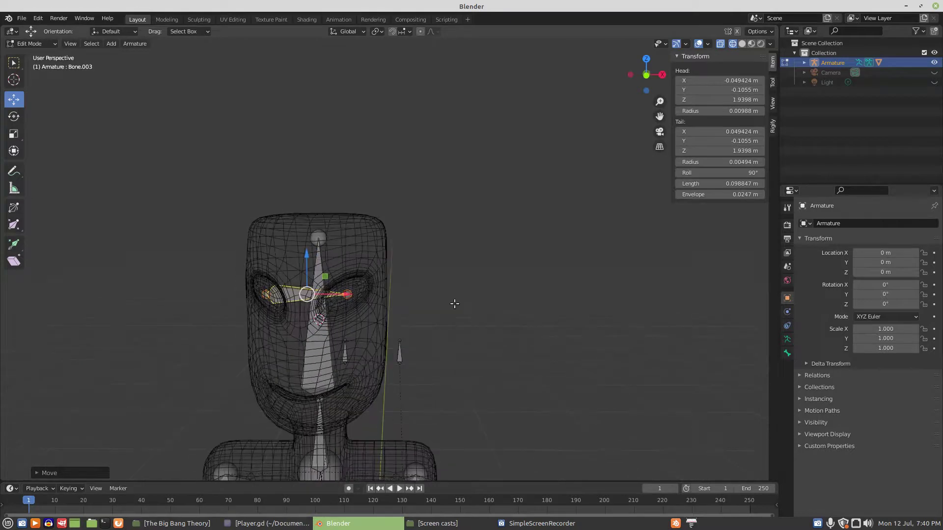
{"action": "middle_click_drag", "start_coordinate": [326, 301], "coordinate": [288, 317]}
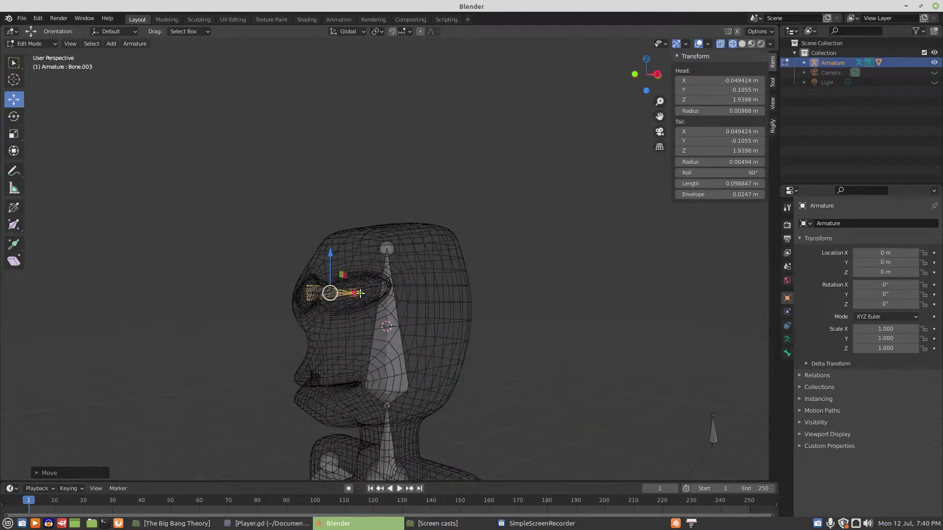
{"action": "left_click_drag", "start_coordinate": [360, 293], "coordinate": [353, 293]}
Step: Parent the short eye-level bone to the large head bone with Keep Offset
{"action": "left_click", "coordinate": [393, 336]}
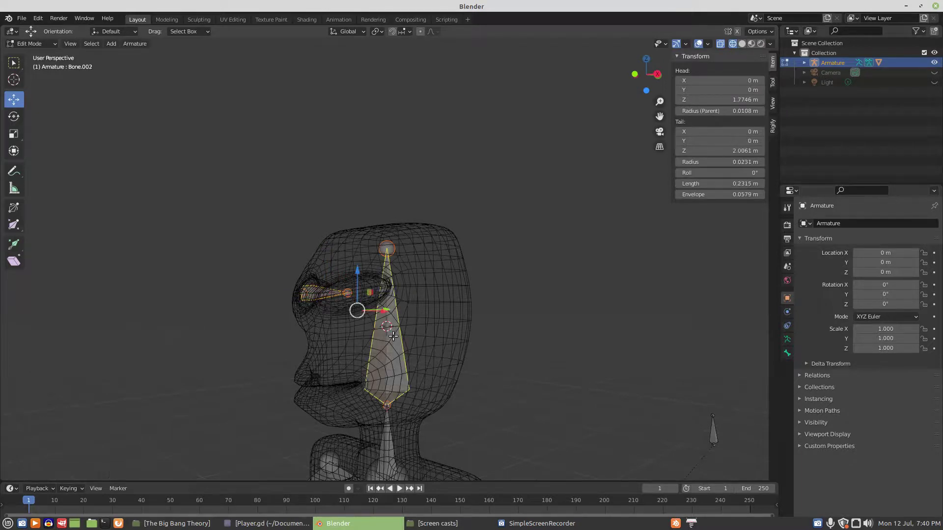
{"action": "key", "text": "ctrl+p"}
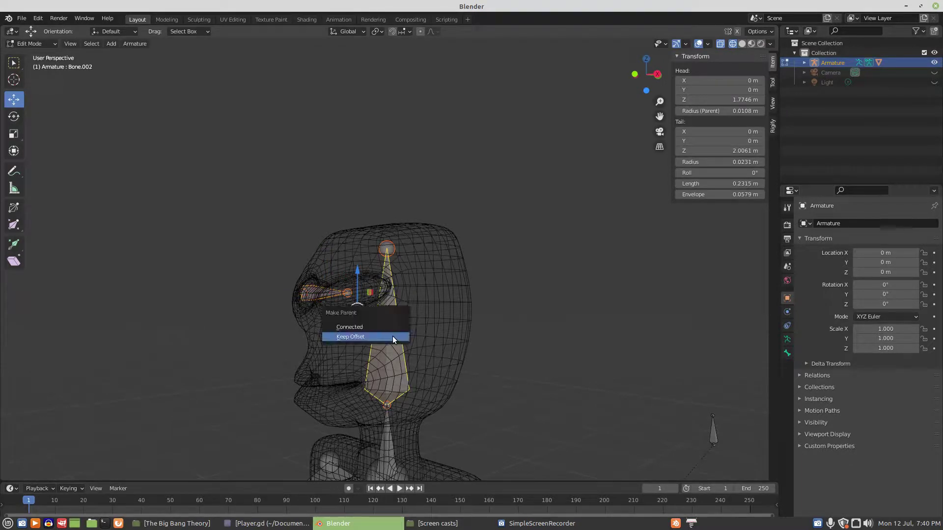
{"action": "left_click", "coordinate": [393, 338]}
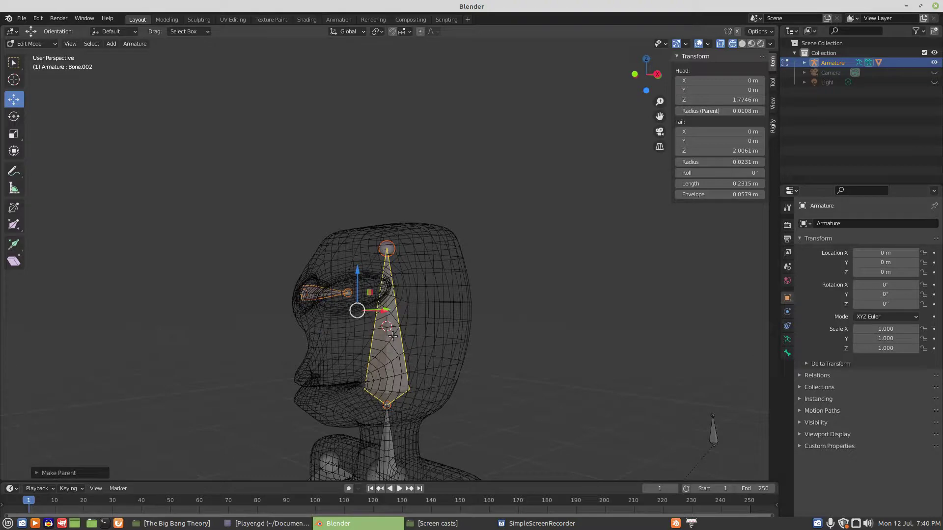
Step: Return to Object Mode and parent the humanoid mesh to the armature again with automatic weights
{"action": "left_click", "coordinate": [55, 42]}
{"action": "left_click", "coordinate": [25, 55]}
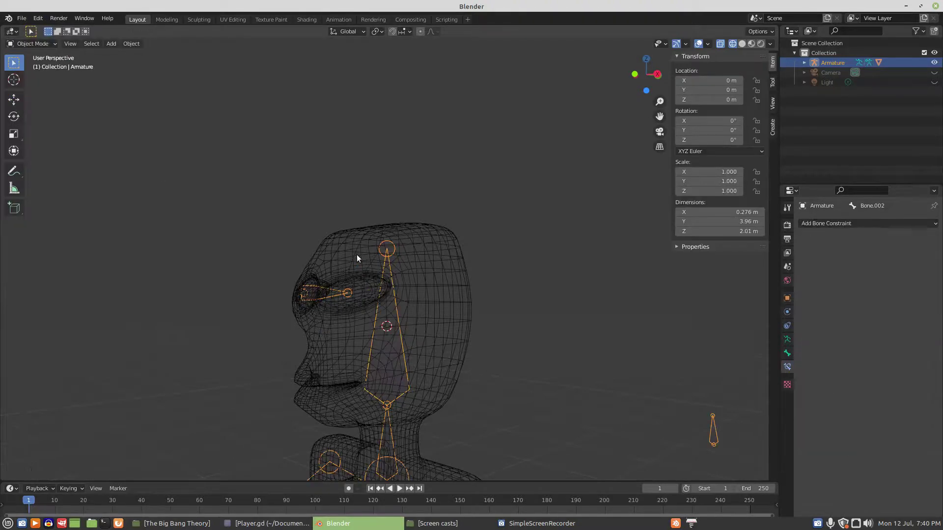
{"action": "left_click", "coordinate": [429, 296]}
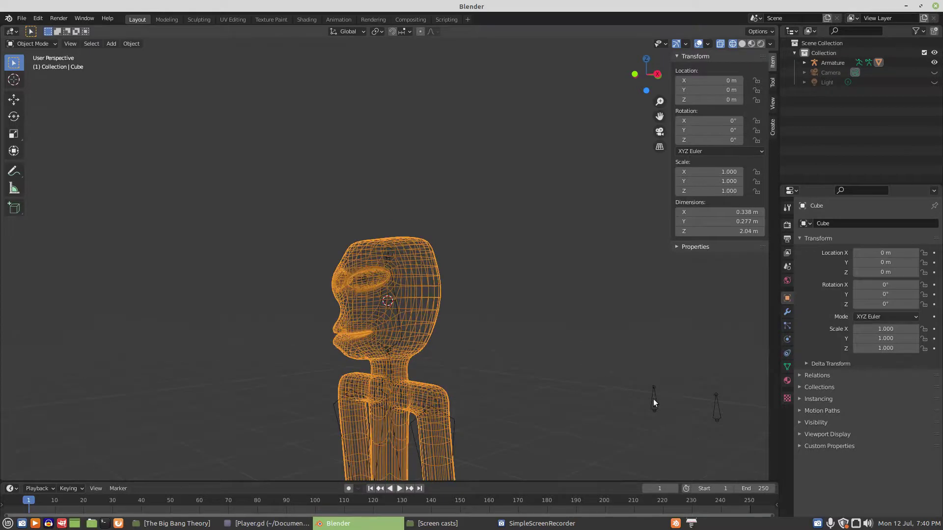
{"action": "left_click", "coordinate": [654, 400], "text": "shift"}
{"action": "key", "text": "ctrl+p"}
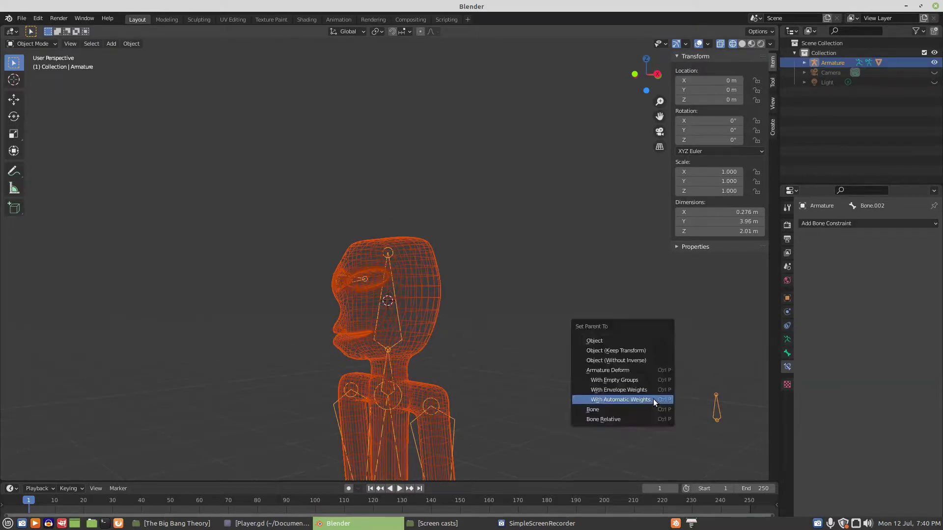
{"action": "left_click", "coordinate": [652, 398]}
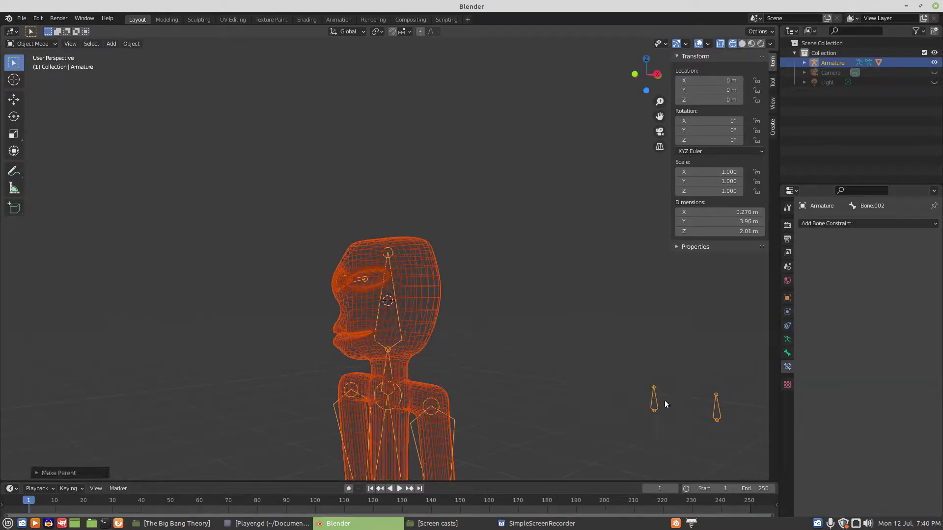
Step: Put only the Armature in Pose Mode and lower the control bone about 0.1 m along global Z to test the face deformation
{"action": "left_click", "coordinate": [653, 404]}
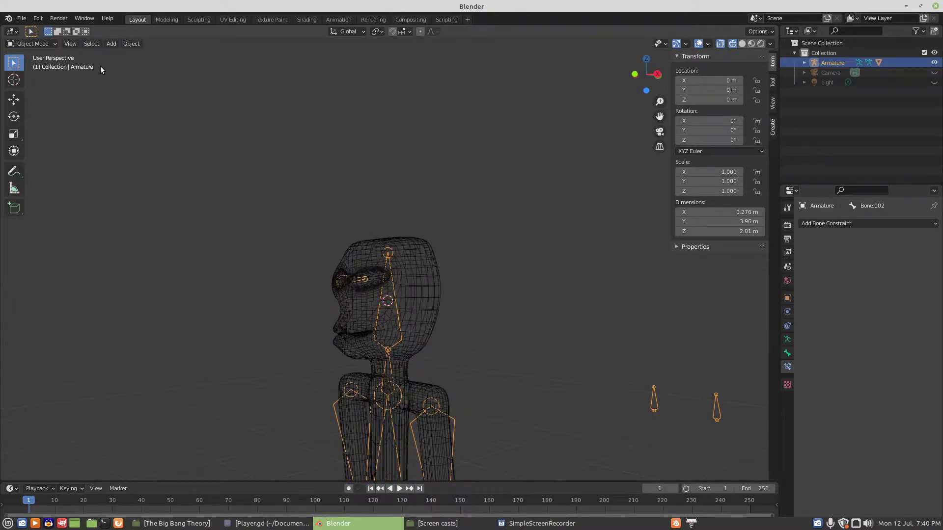
{"action": "left_click", "coordinate": [51, 43]}
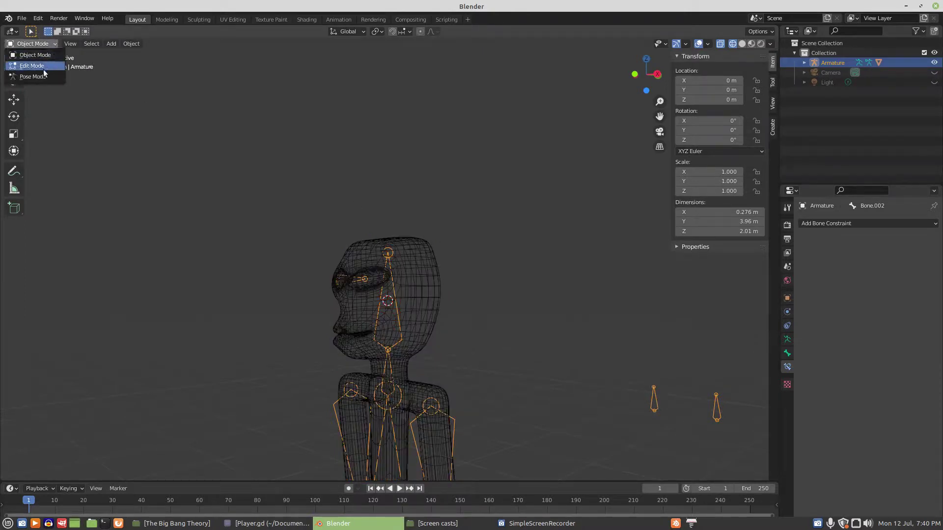
{"action": "left_click", "coordinate": [41, 76]}
{"action": "middle_click_drag", "start_coordinate": [553, 353], "coordinate": [472, 459]}
{"action": "left_click", "coordinate": [470, 455]}
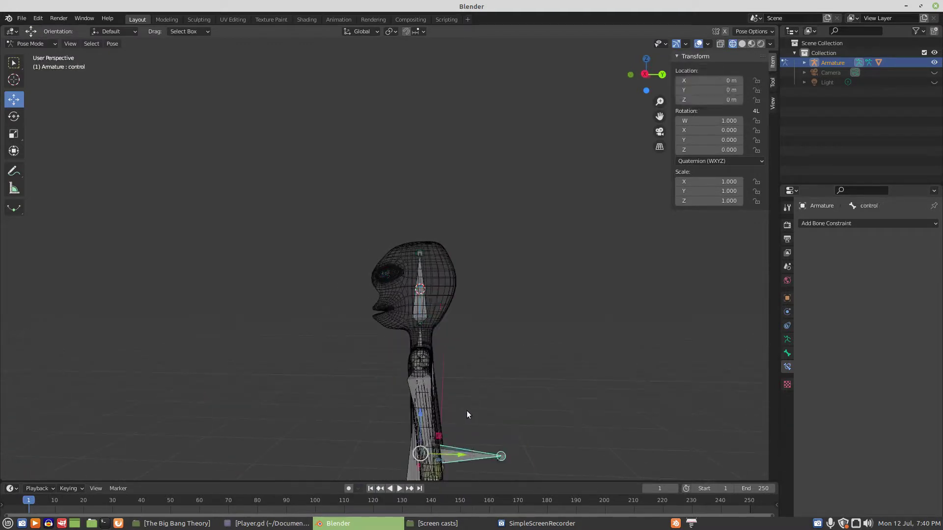
{"action": "left_click_drag", "start_coordinate": [421, 415], "coordinate": [433, 436]}
{"action": "scroll", "coordinate": [434, 432], "scroll_direction": "down", "scroll_amount": 5}
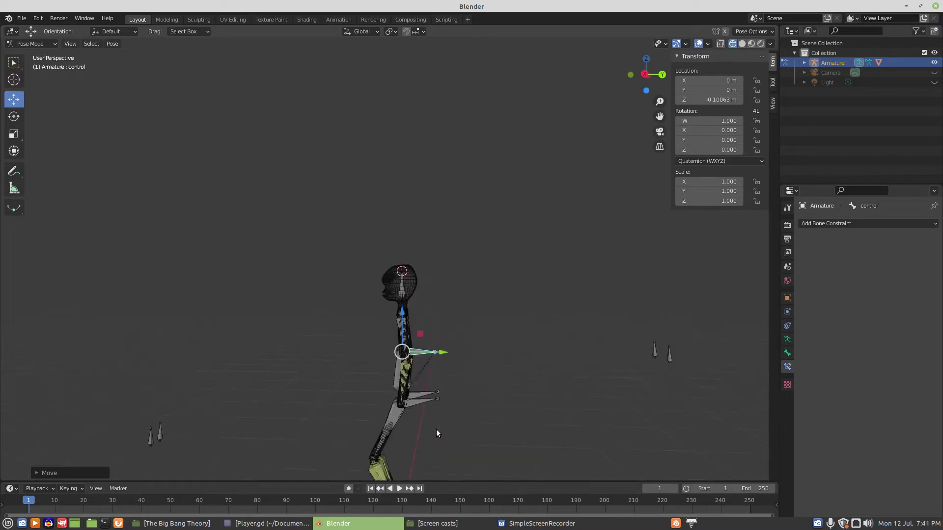
{"action": "middle_click_drag", "start_coordinate": [436, 430], "coordinate": [485, 426]}
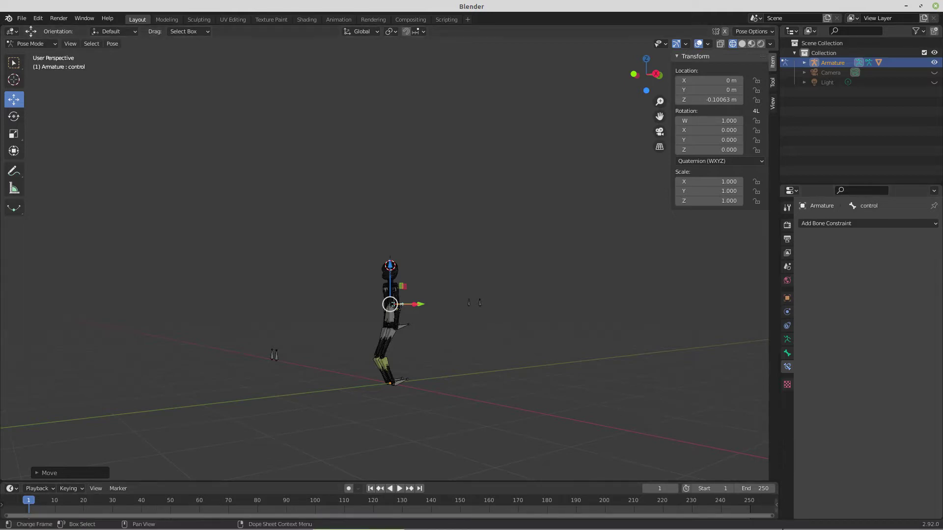
{"action": "left_click", "coordinate": [818, 524]}
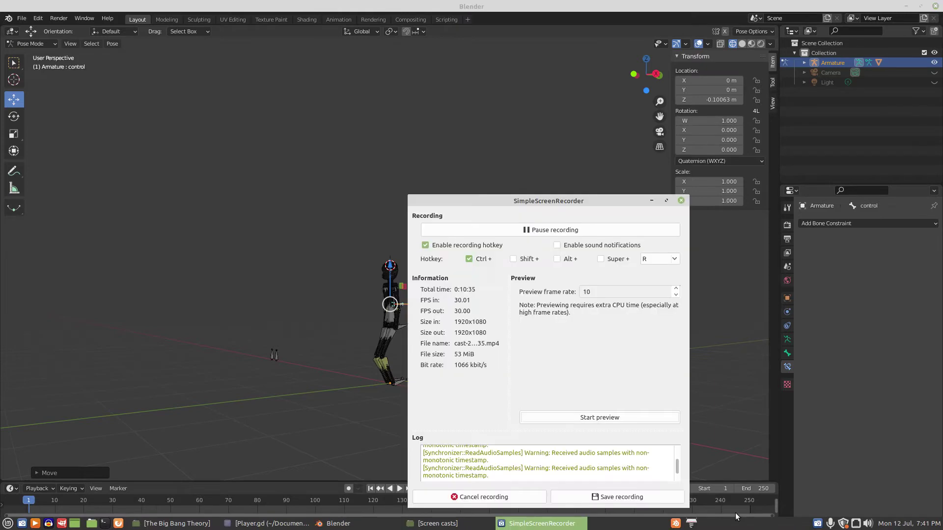